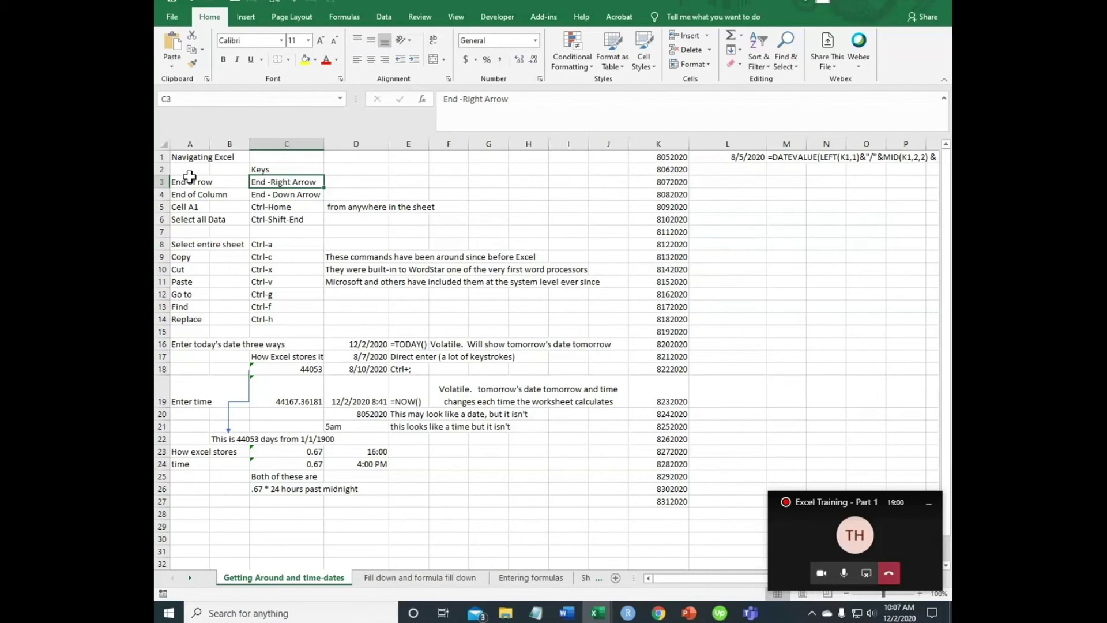
Move cell by cell along row 3 from A3 to column D and back to A3
left_click(190, 180)
key("Right")
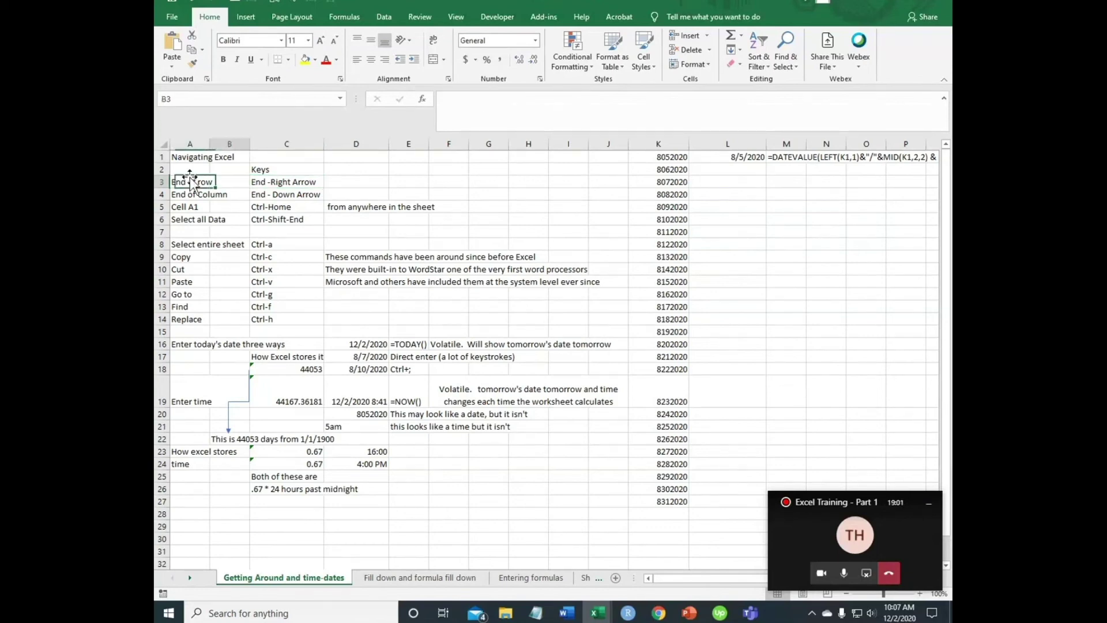
key("Right")
key("Right")
key("Right")
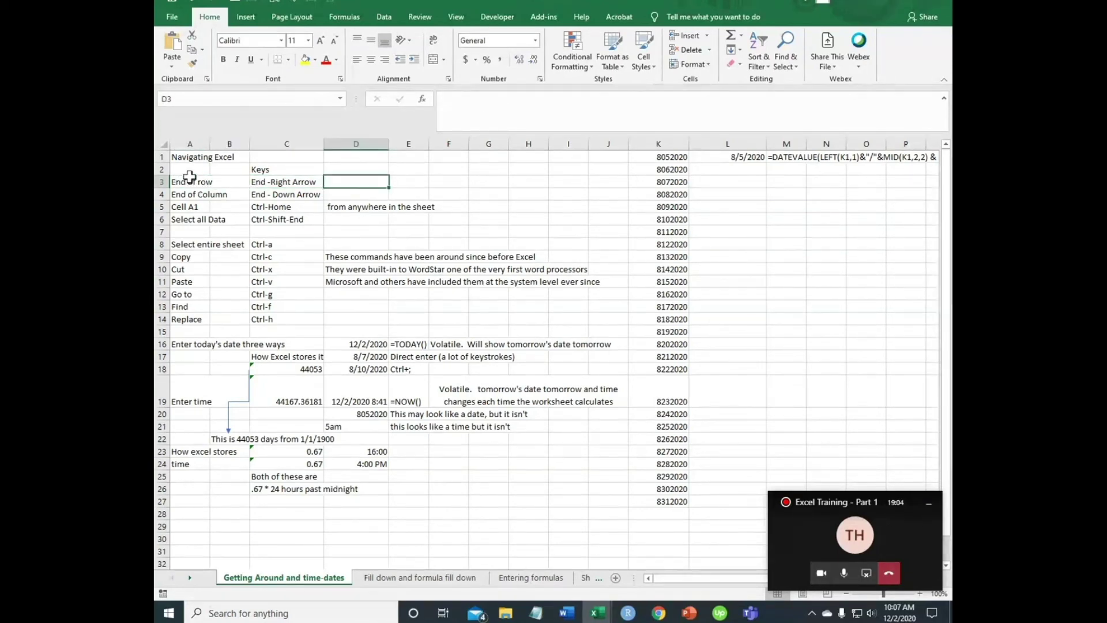
key("Left")
key("Left")
key("Left")
key("Left")
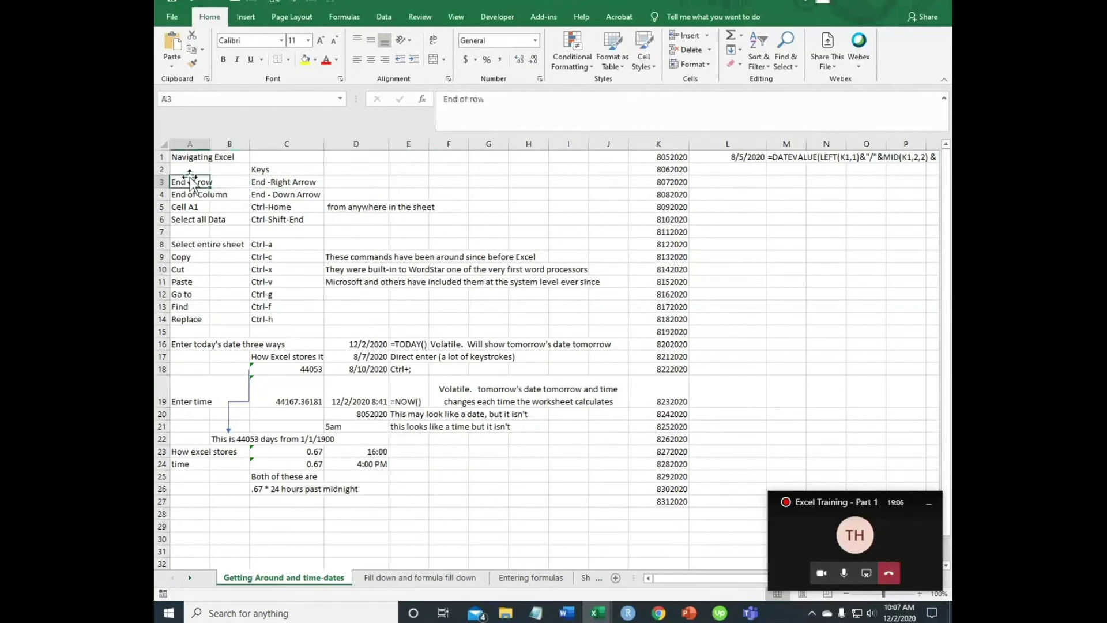
Move across row 3 one cell at a time to column L and up to reach cell K1
key("Right")
key("Right")
key("Right")
key("Right")
key("Right")
key("Right")
key("Right")
key("Right")
key("Right")
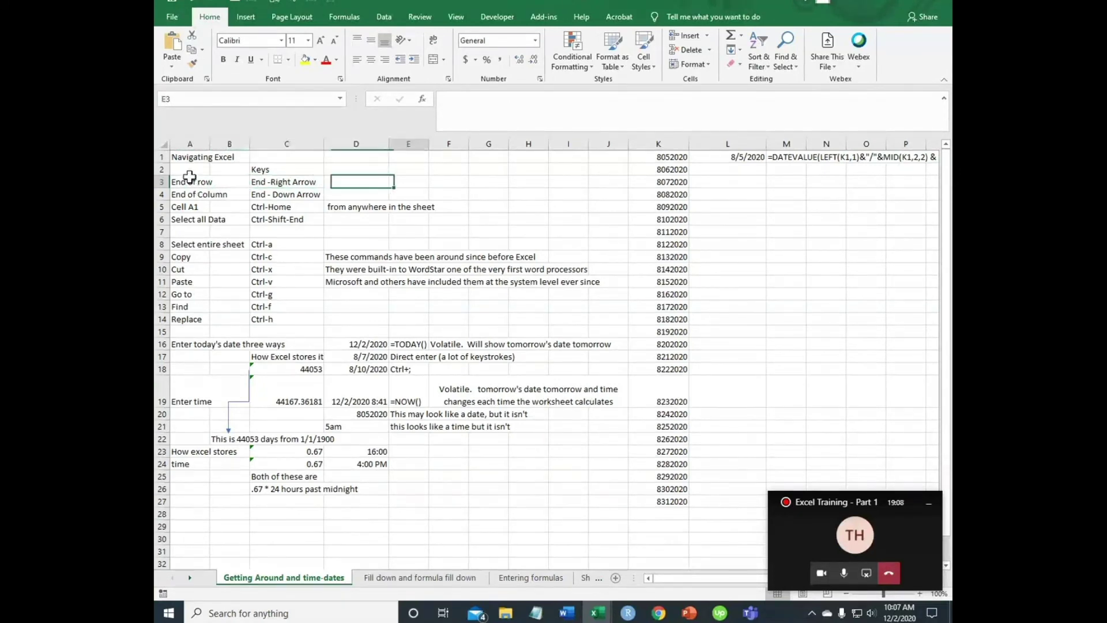
key("Right")
key("Right")
key("Up")
key("Up")
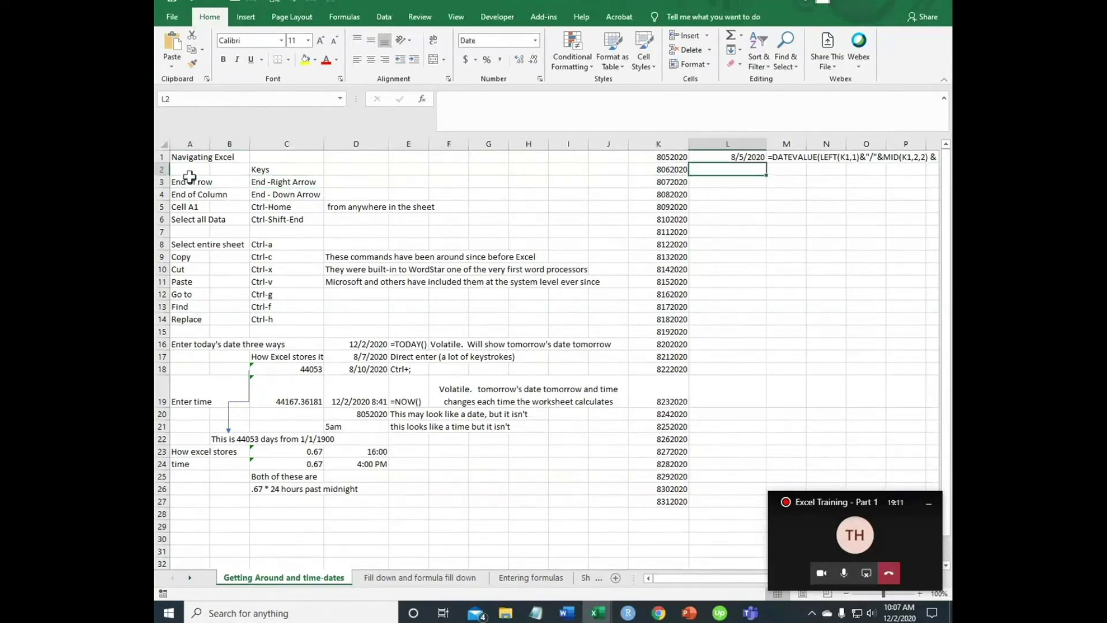
key("Left")
Jump from K1 to the last entry in column K and move over to cell J27
key("End")
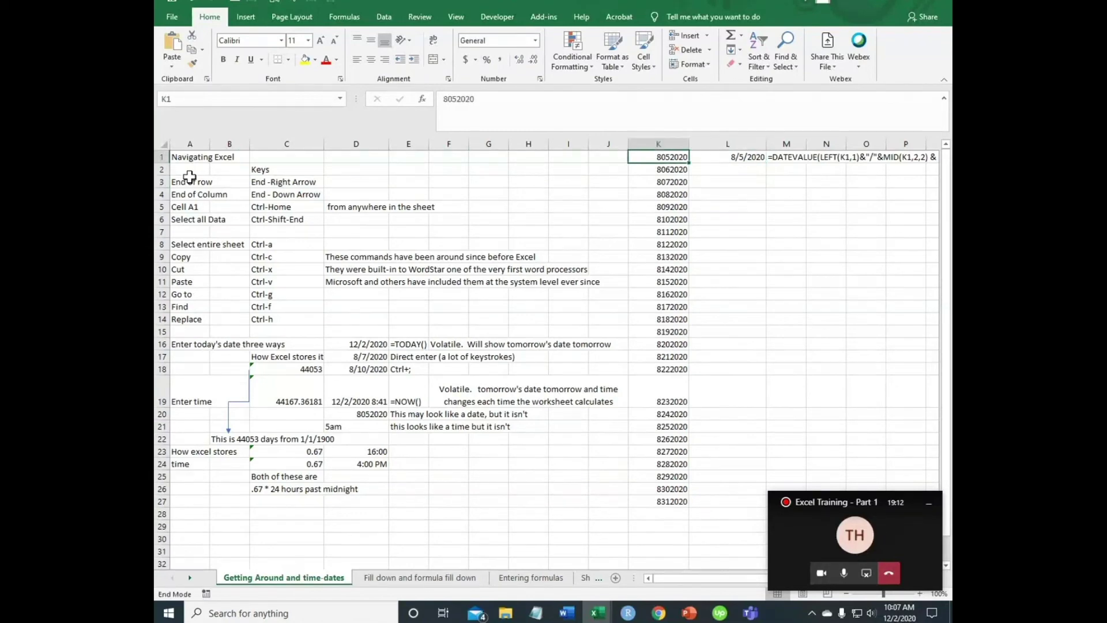
key("Down")
key("Left")
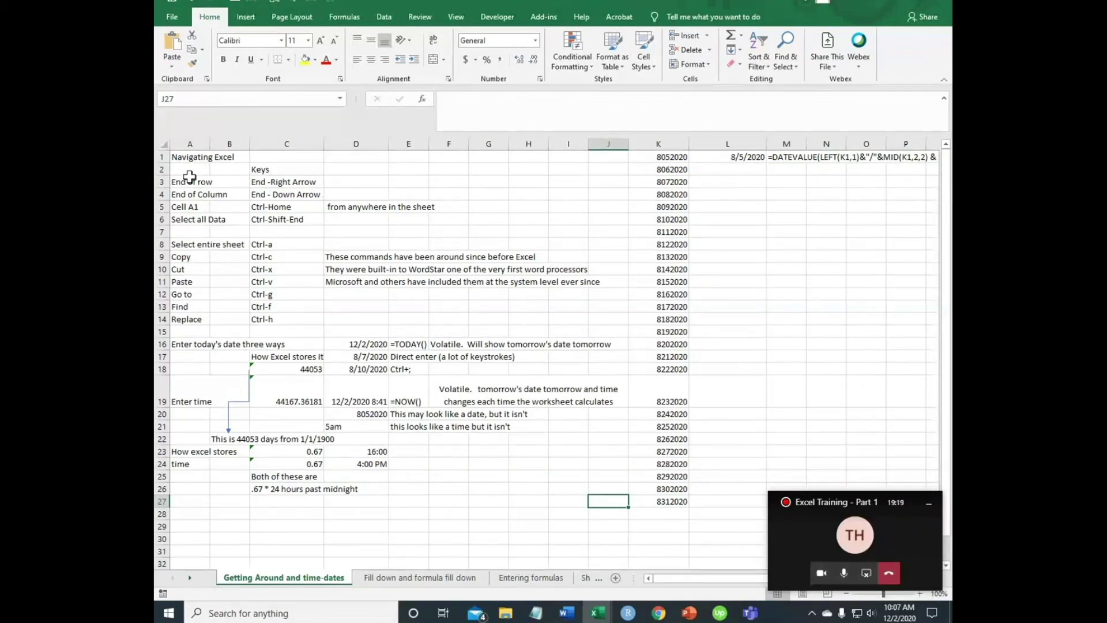
Return to cell A1, extend the selection to the last used cell of the sheet, and clear it by selecting D12
key("ctrl+Home")
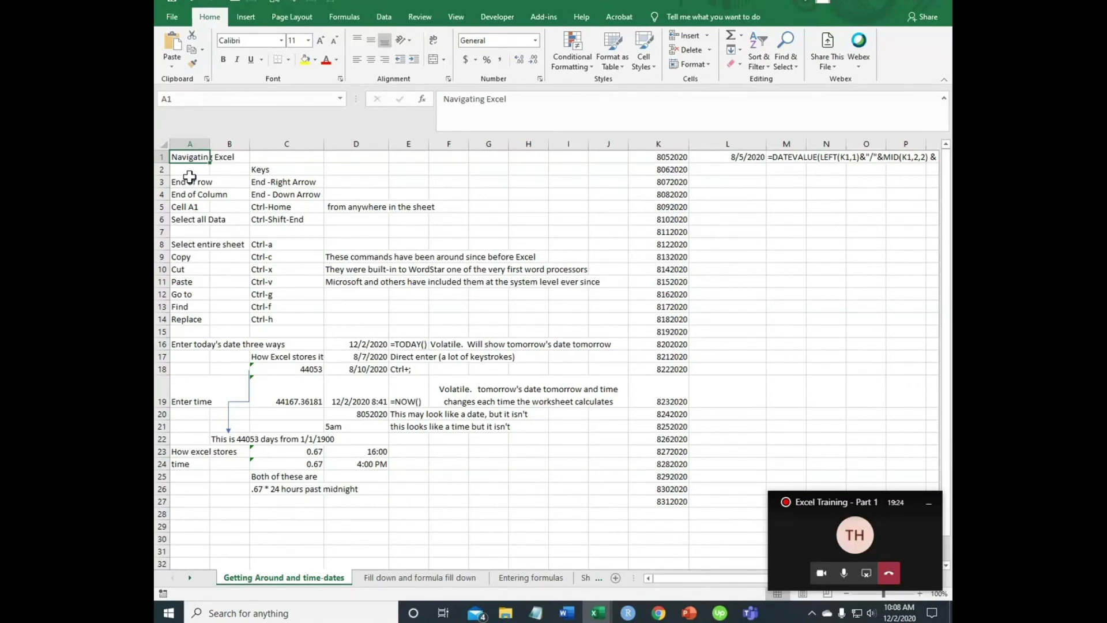
key("ctrl+shift+End")
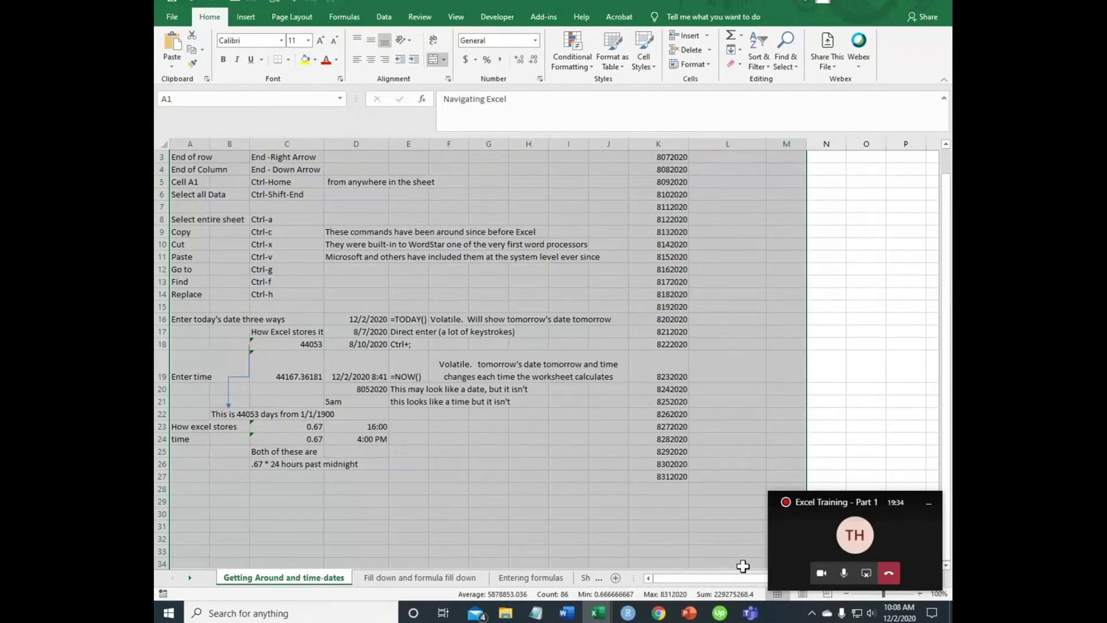
scroll(743, 565, "up", 2)
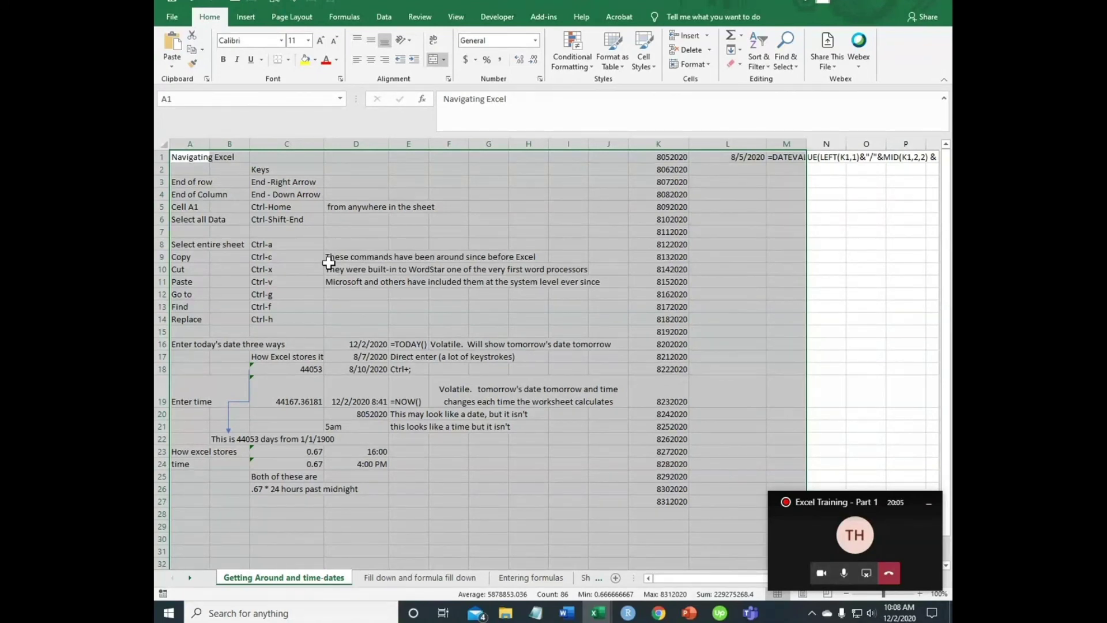
left_click(353, 295)
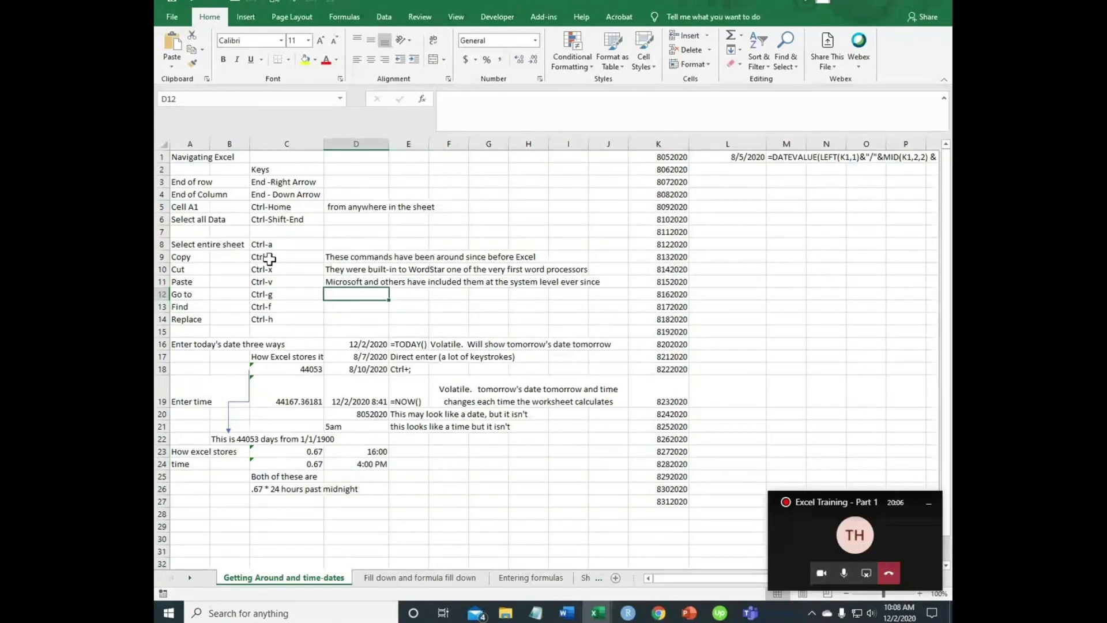
Copy the "Ctrl-c" entry in cell C9 into cell E8 and end copy mode
left_click(268, 258)
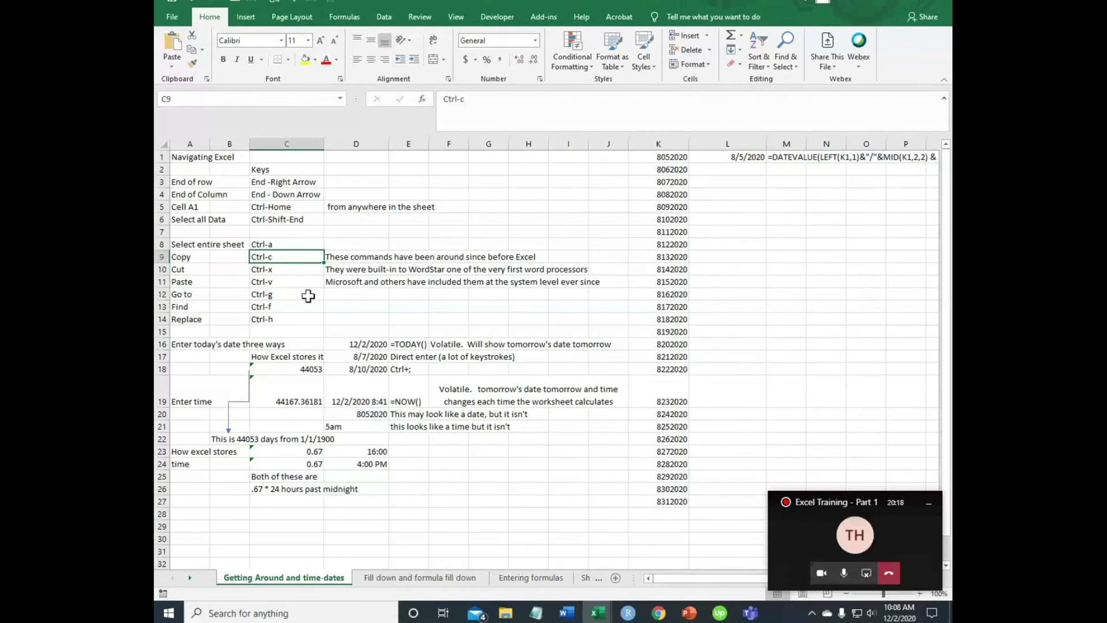
key("ctrl+c")
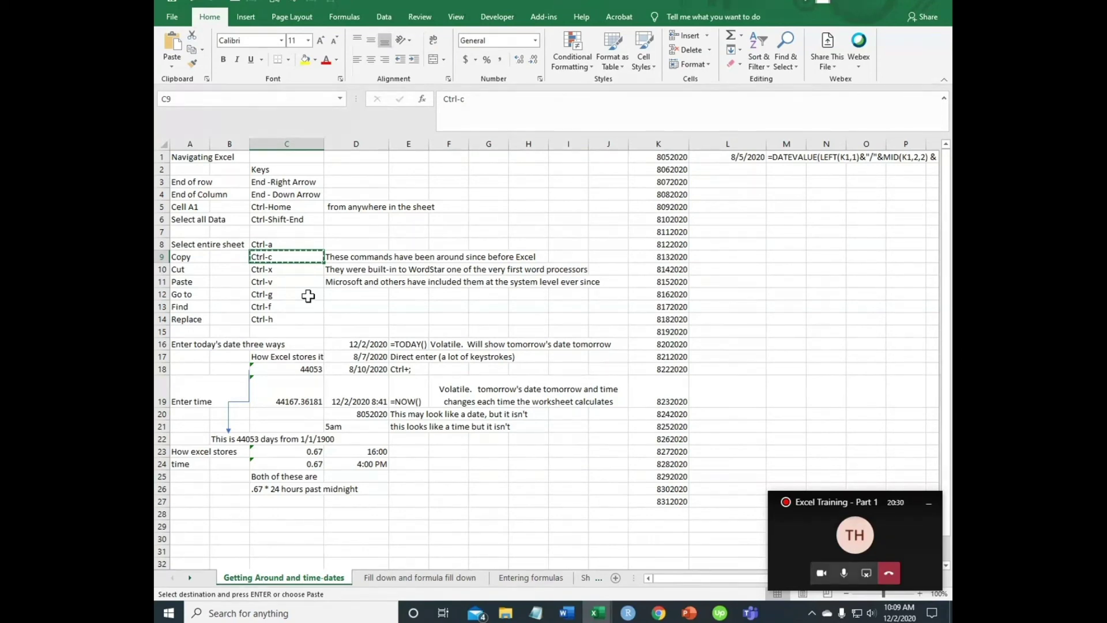
key("Up")
key("Right")
key("Right")
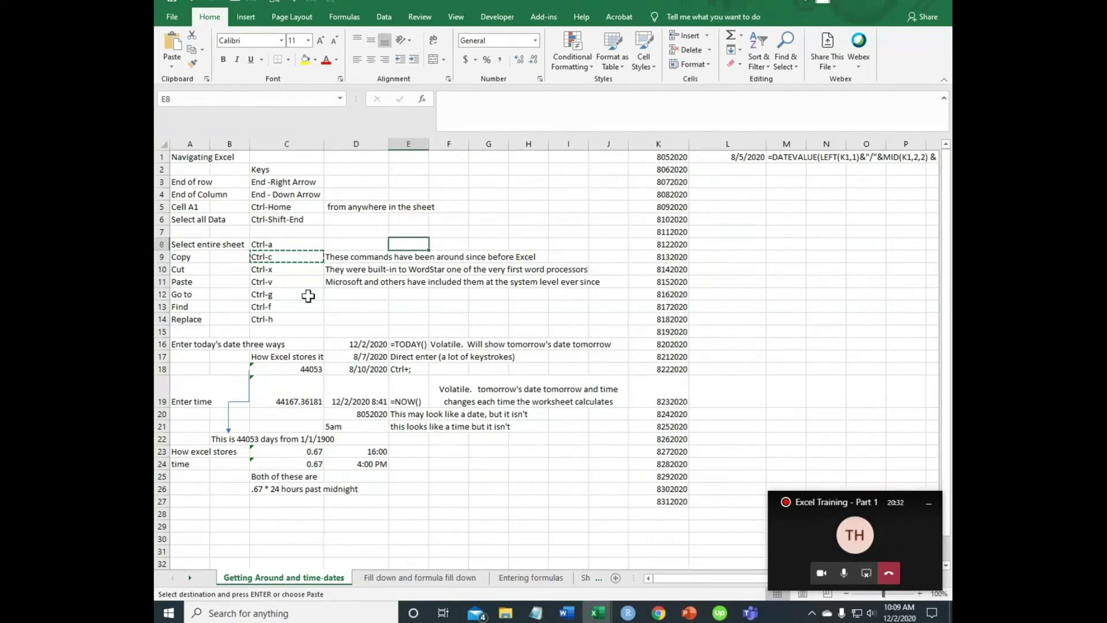
key("ctrl+v")
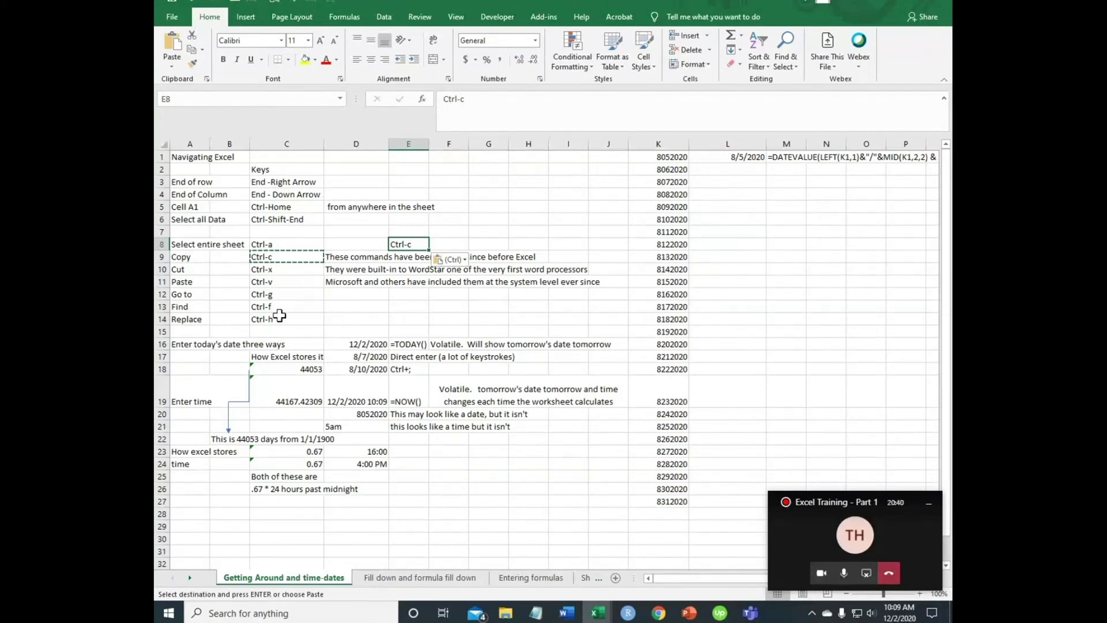
key("Escape")
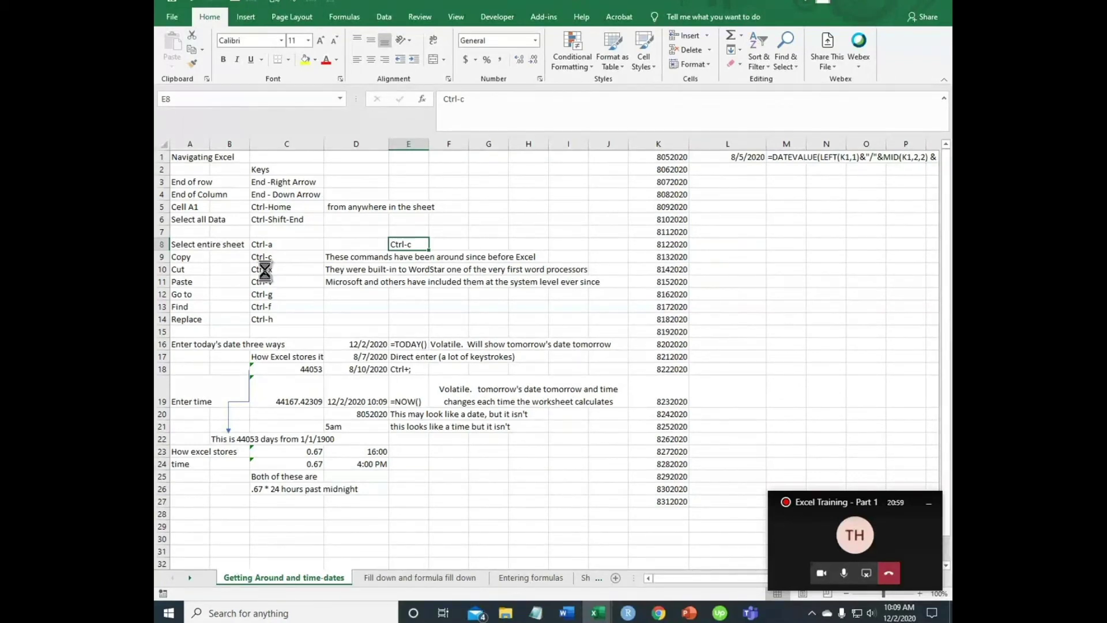
Examine the Go To Special options, selecting Blanks, and leave without applying them
key("ctrl+g")
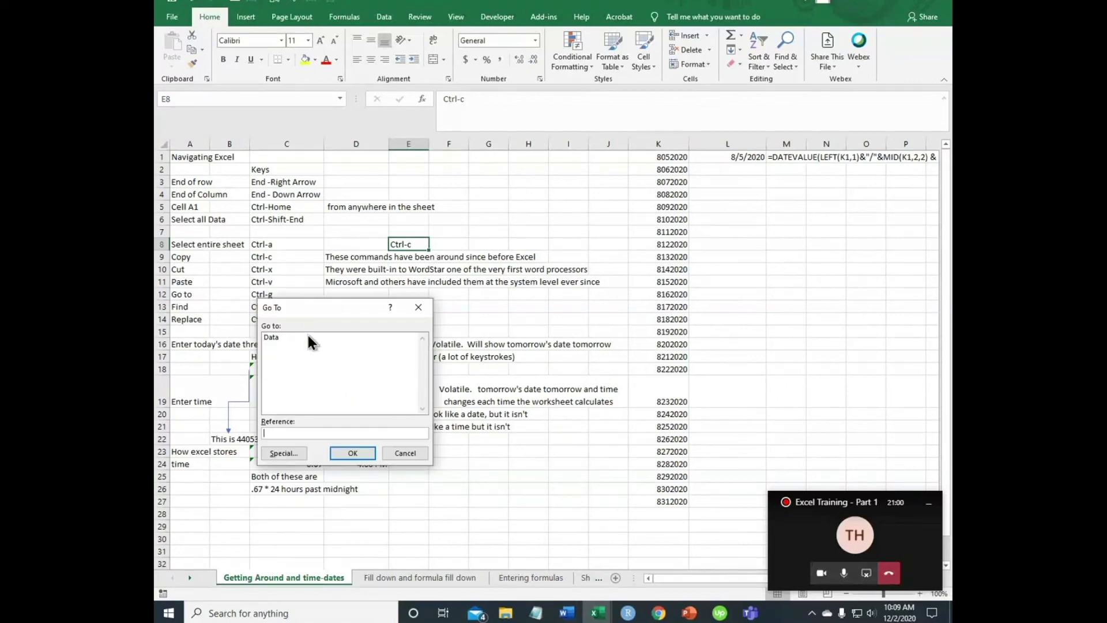
left_click(284, 453)
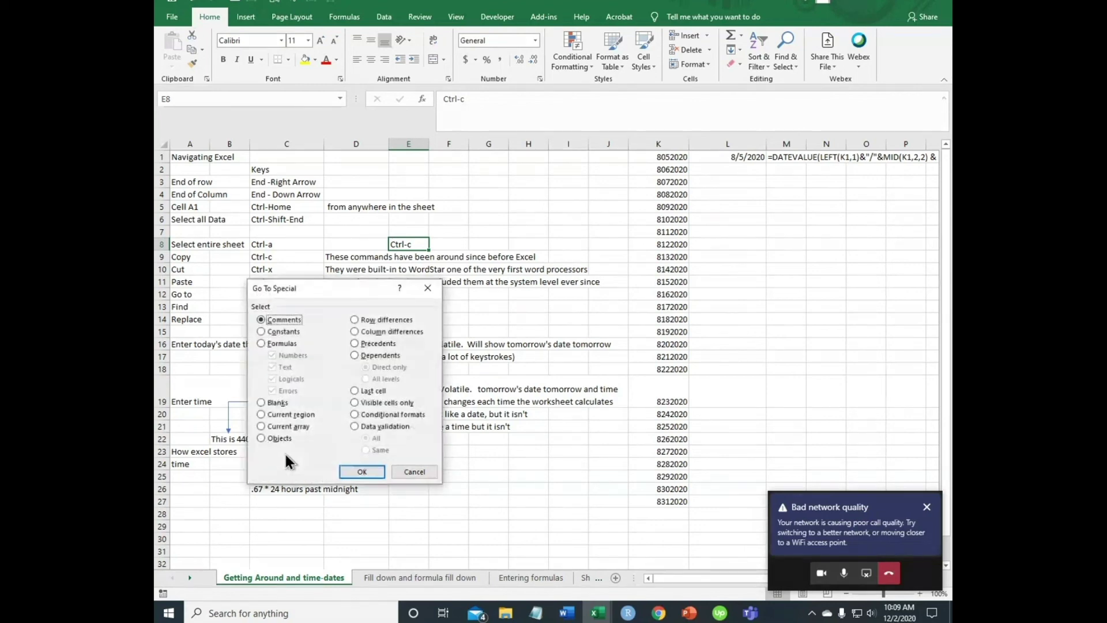
left_click(261, 402)
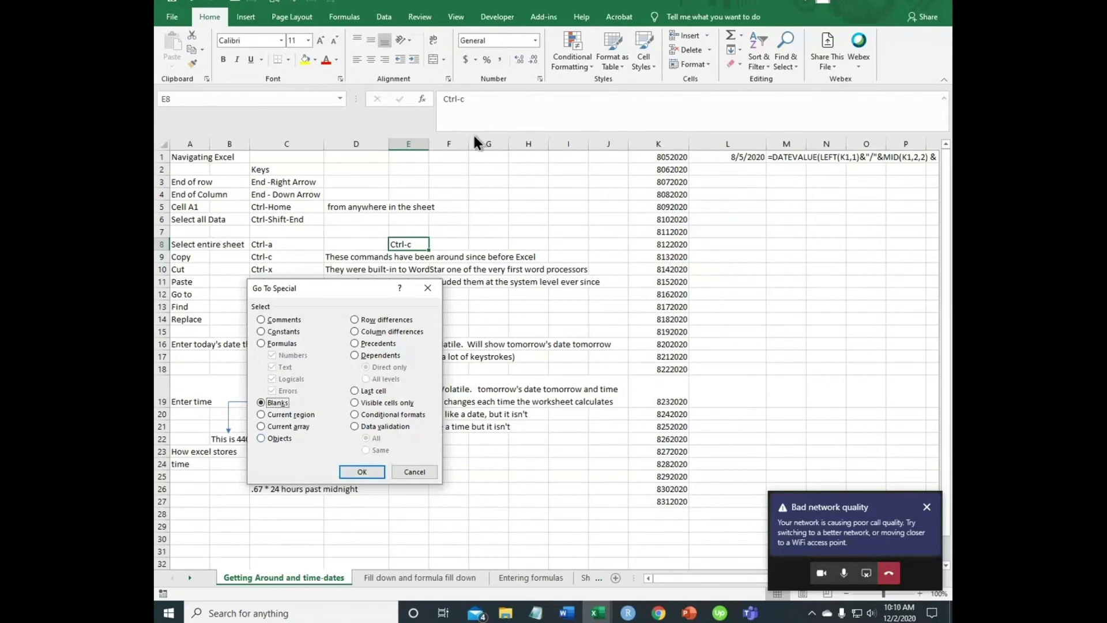
left_click(413, 472)
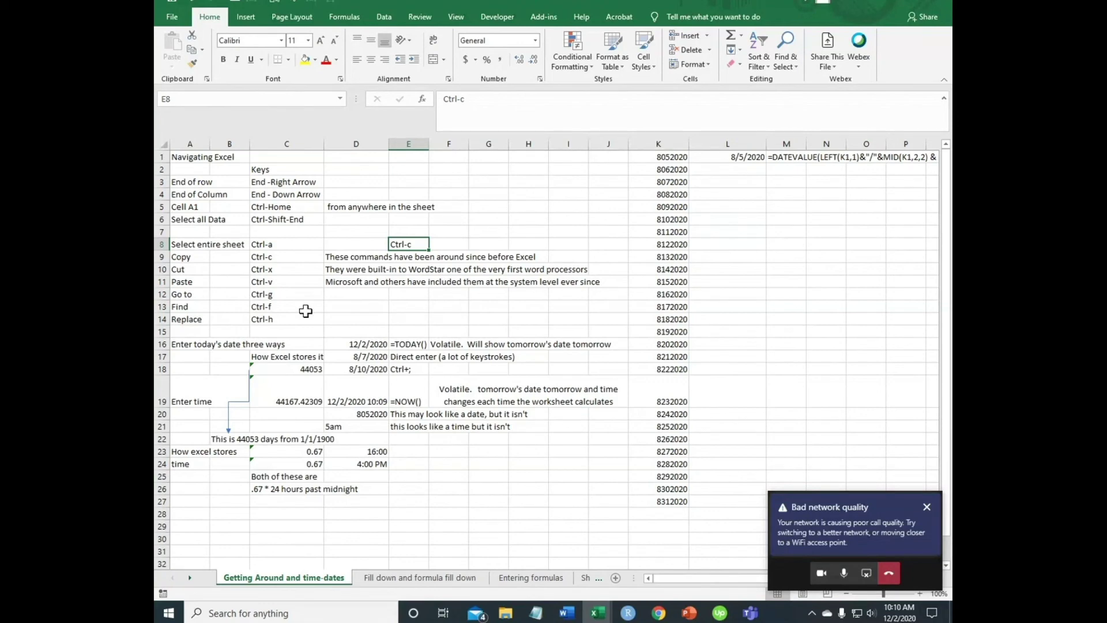
Find "They" in the sheet and replace it with "Them" in cell D10
key("ctrl+f")
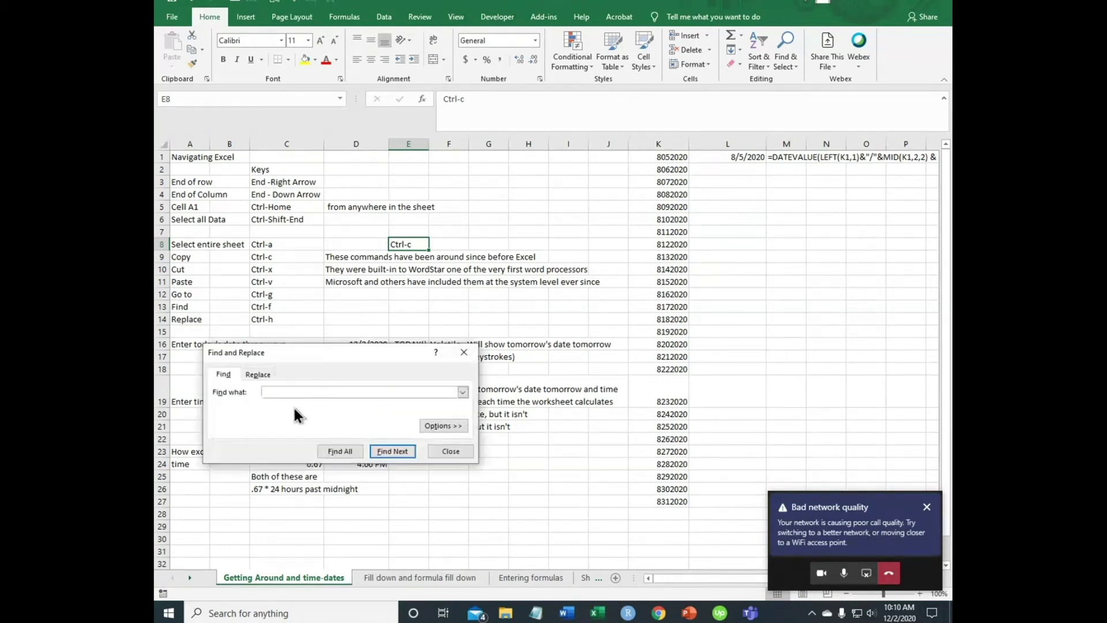
type("They")
left_click(375, 449)
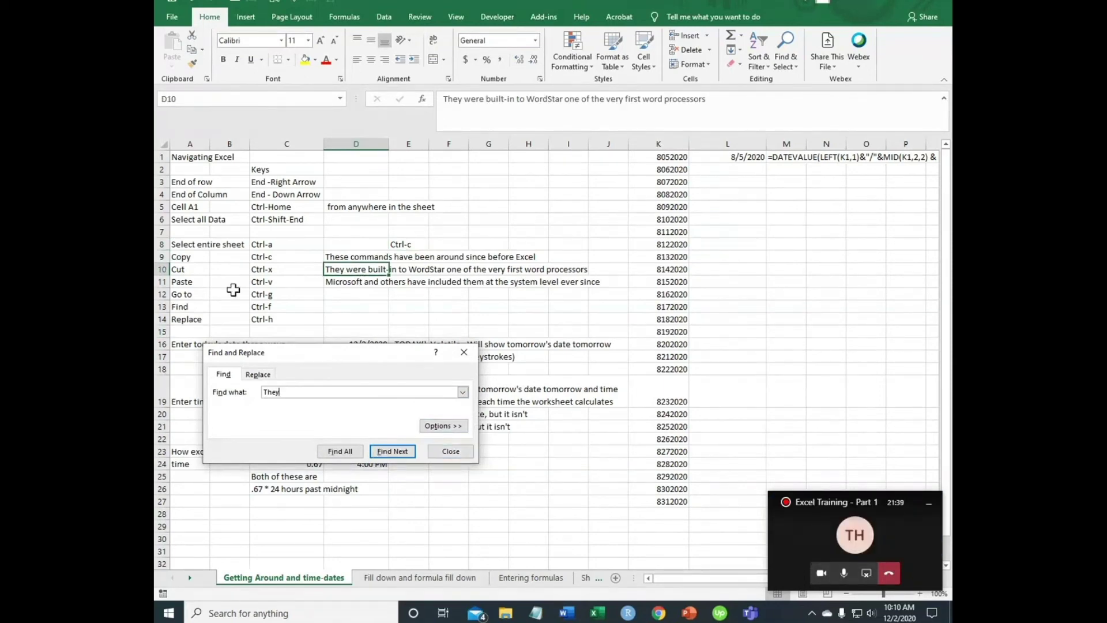
key("ctrl+h")
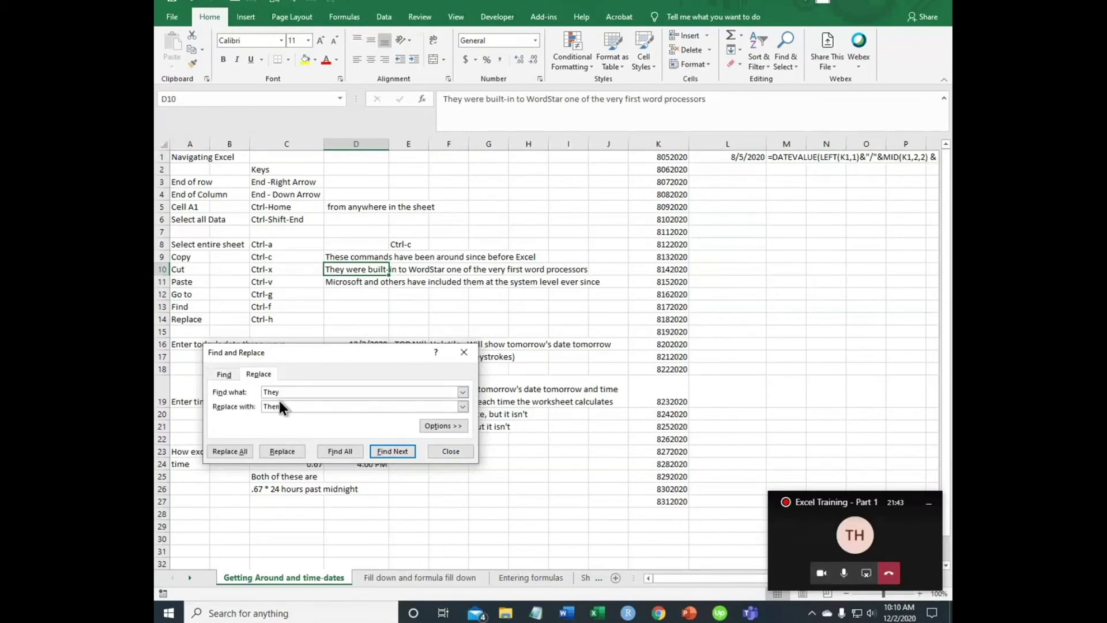
left_click(271, 452)
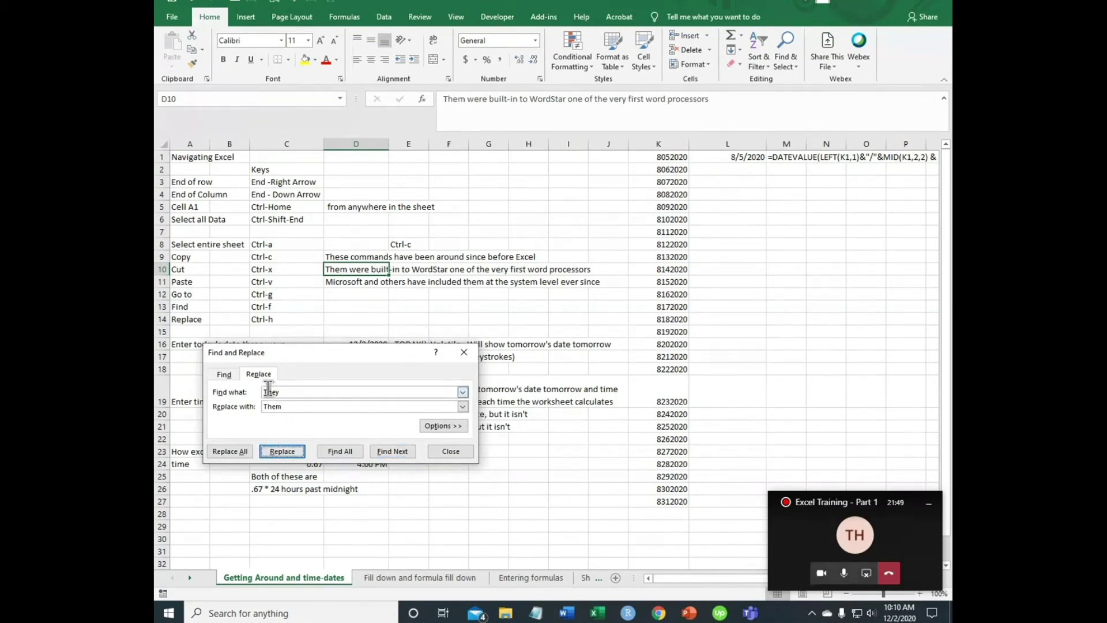
Replace all occurrences of "Them" with "They" in the sheet
left_click(288, 393)
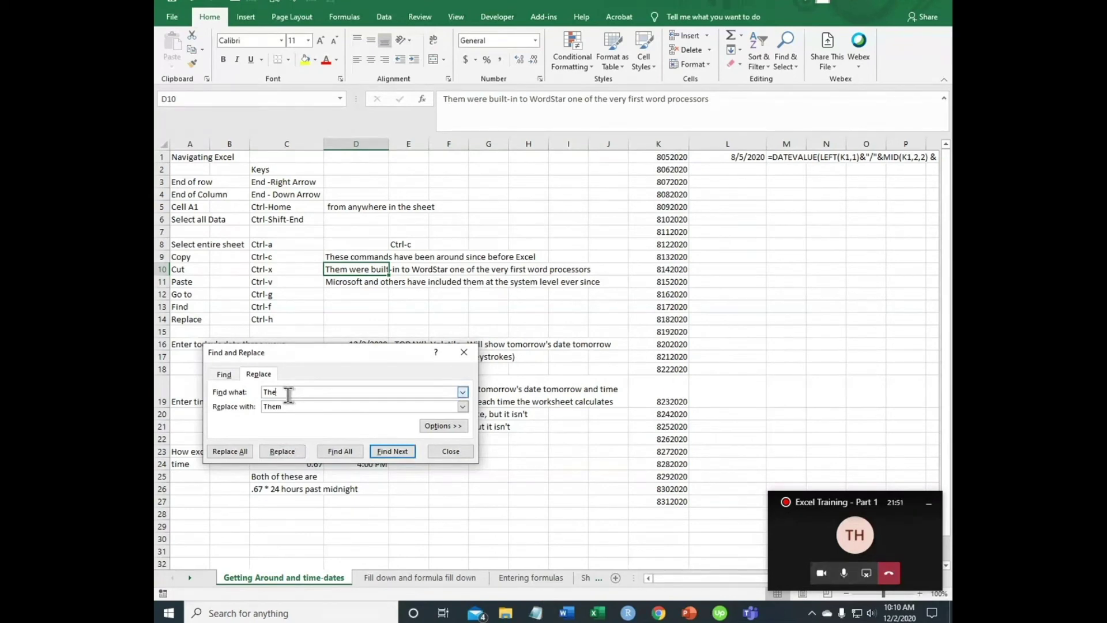
type("m")
key("BackSpace")
key("BackSpace")
key("Tab")
type("tHEY")
key("BackSpace")
key("BackSpace")
key("BackSpace")
key("BackSpace")
type("They")
key("alt+a")
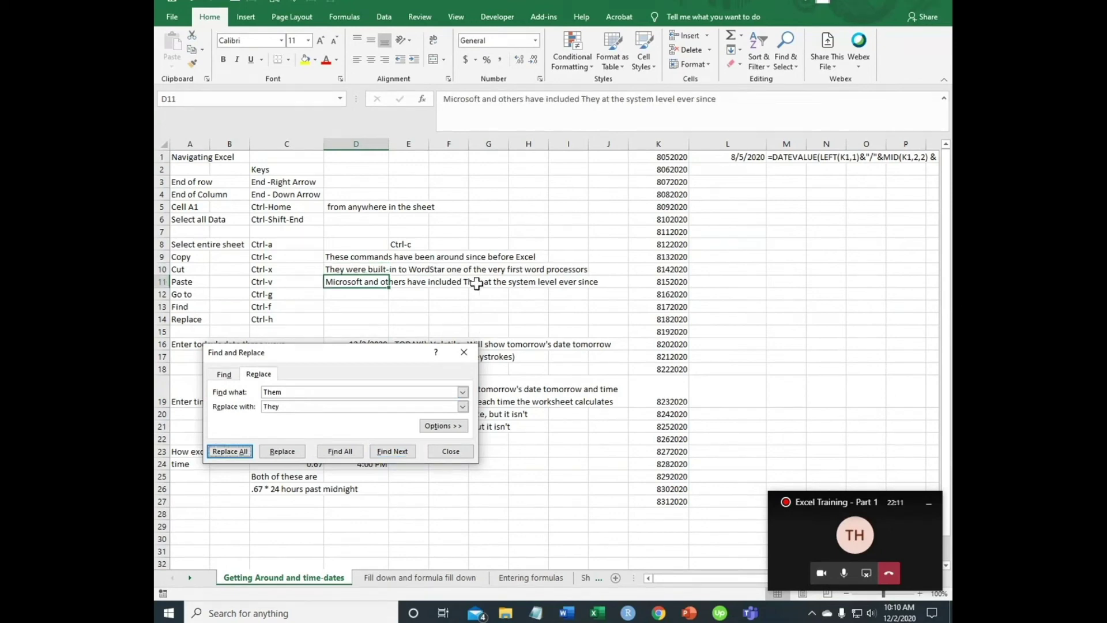
Change "They" to "Them" in the sentence in cell D11 and close Find and Replace
left_click(327, 281)
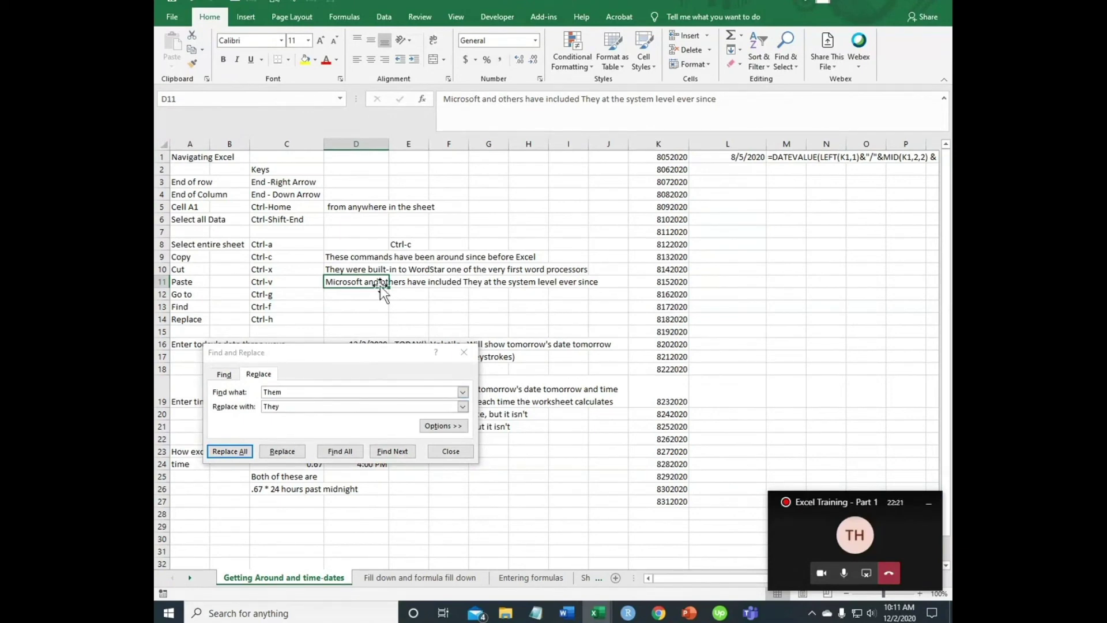
key("Return")
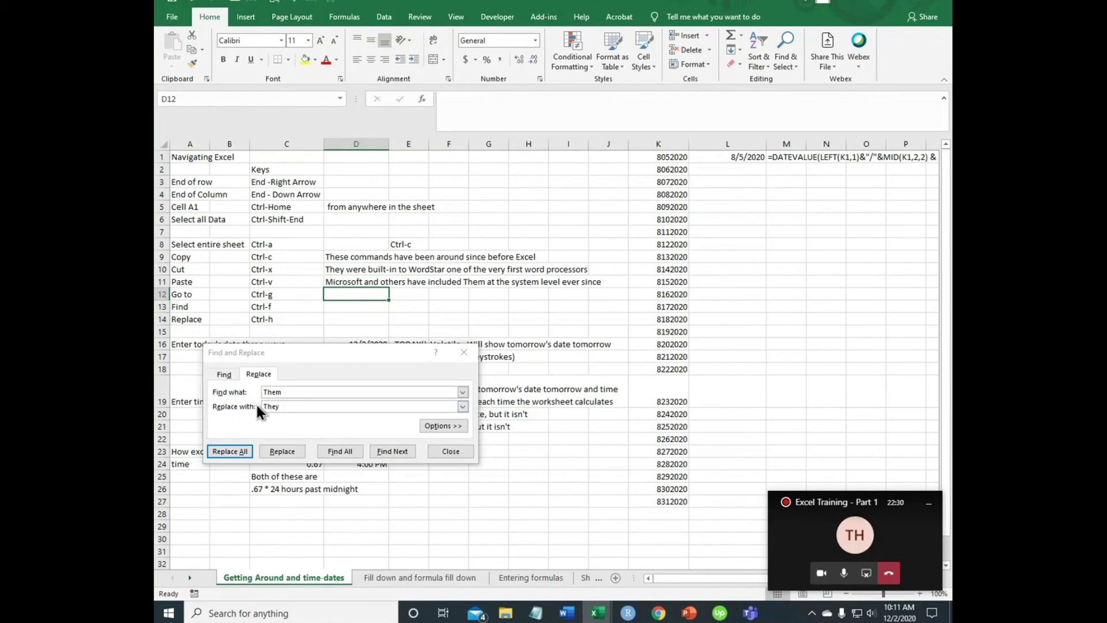
left_click(447, 456)
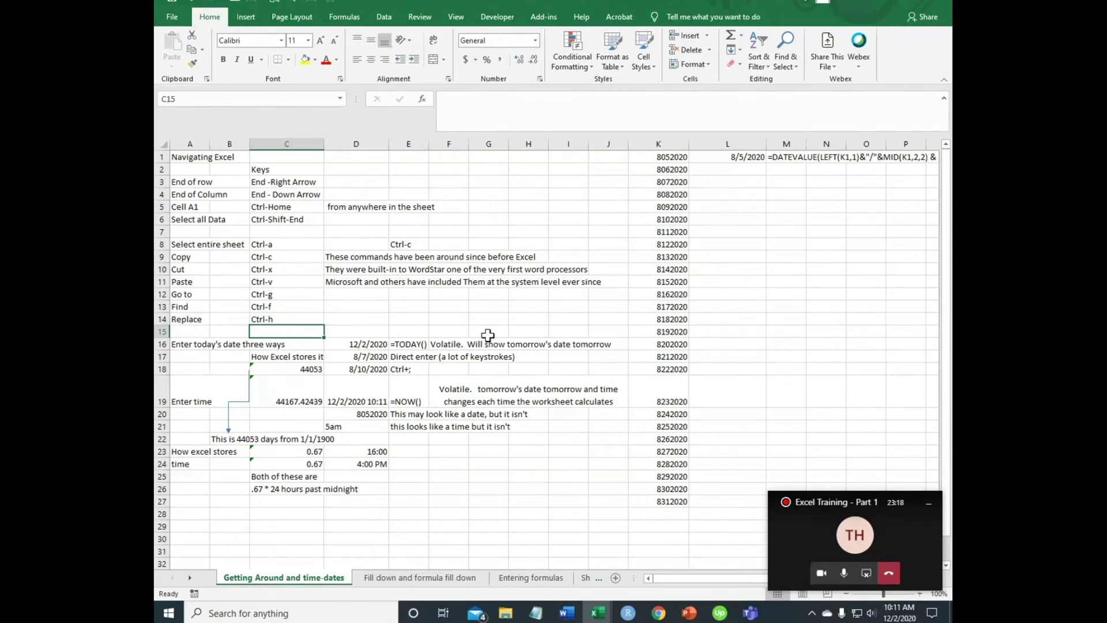
Enter the formula =today() in cell D16
left_click(355, 344)
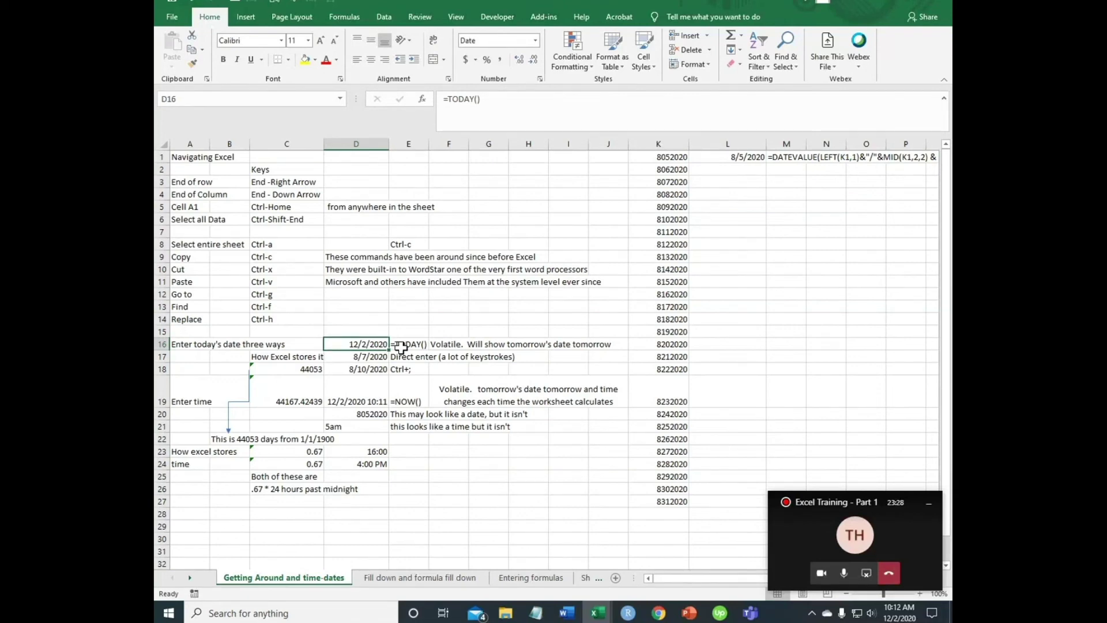
type("=t")
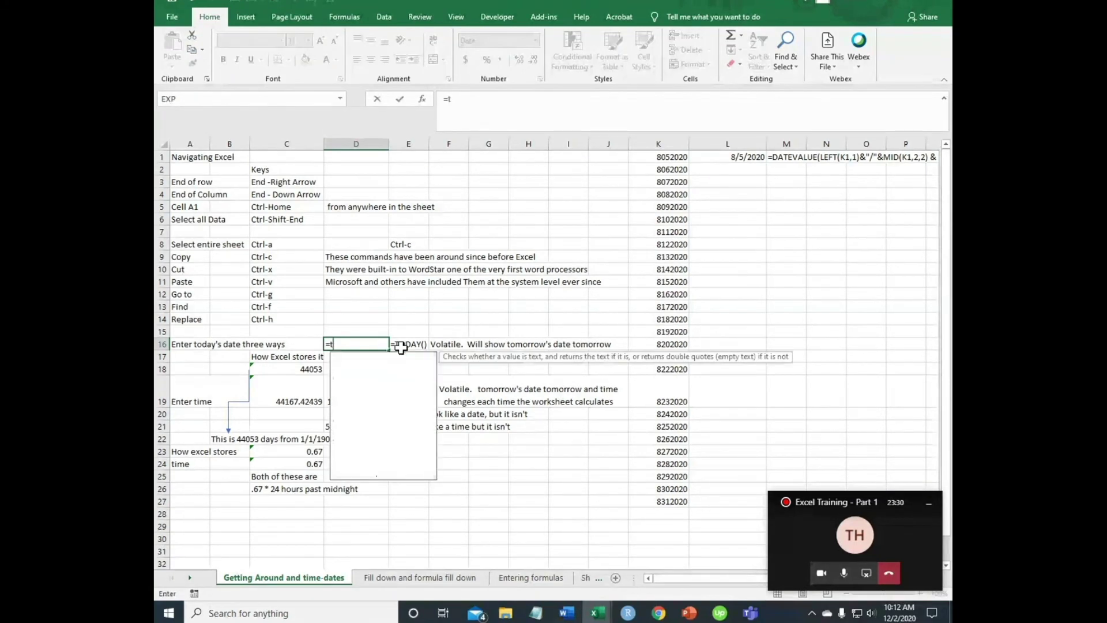
type("oday()")
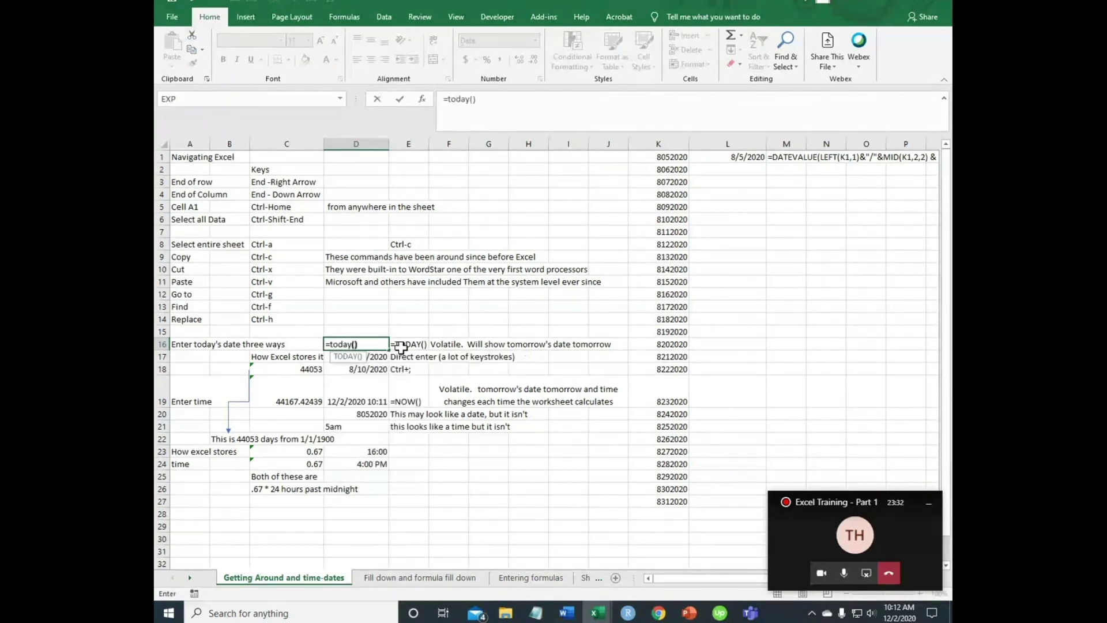
key("Return")
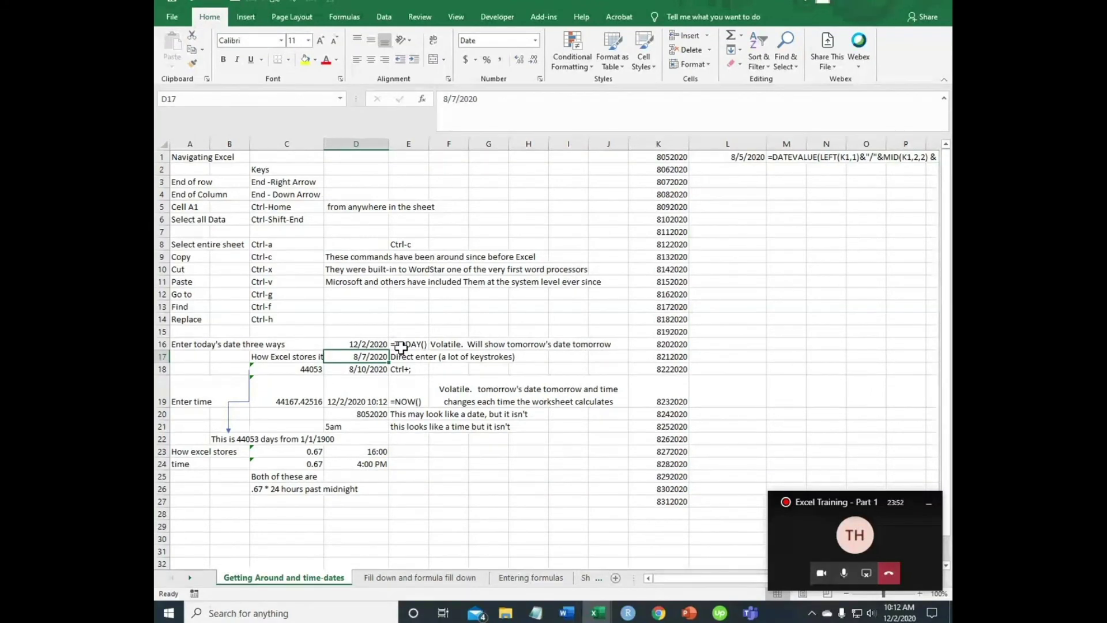
Enter the date 8/7/2020 directly in cell D17
type("8/")
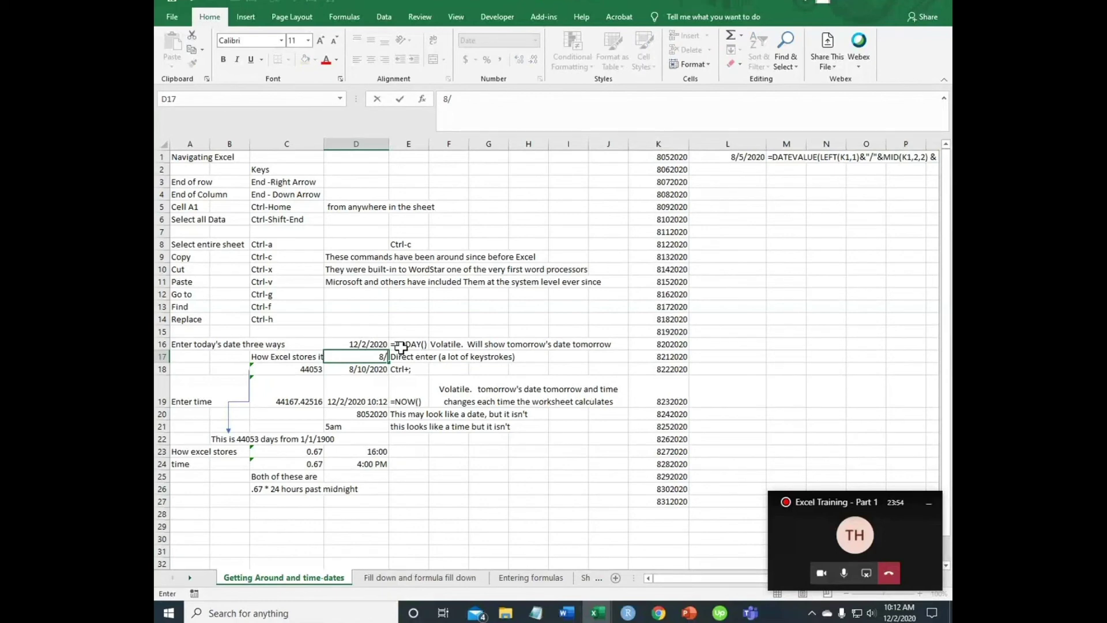
type("7/2020")
key("Return")
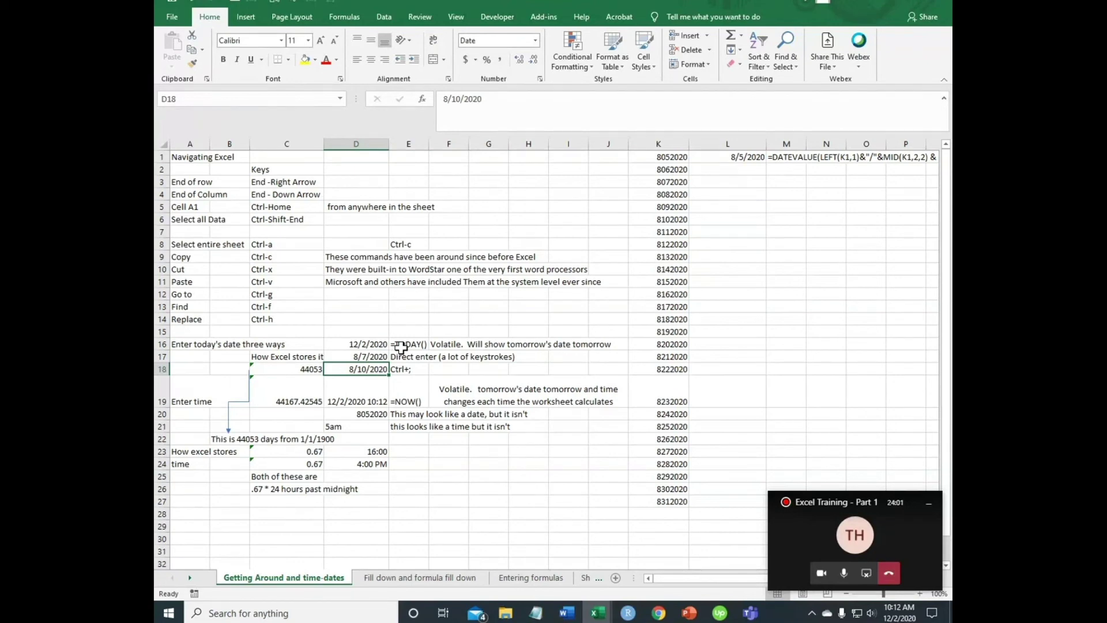
Enter today's date in cell D18 as a fixed, non-volatile value
key("Up")
key("Left")
key("Down")
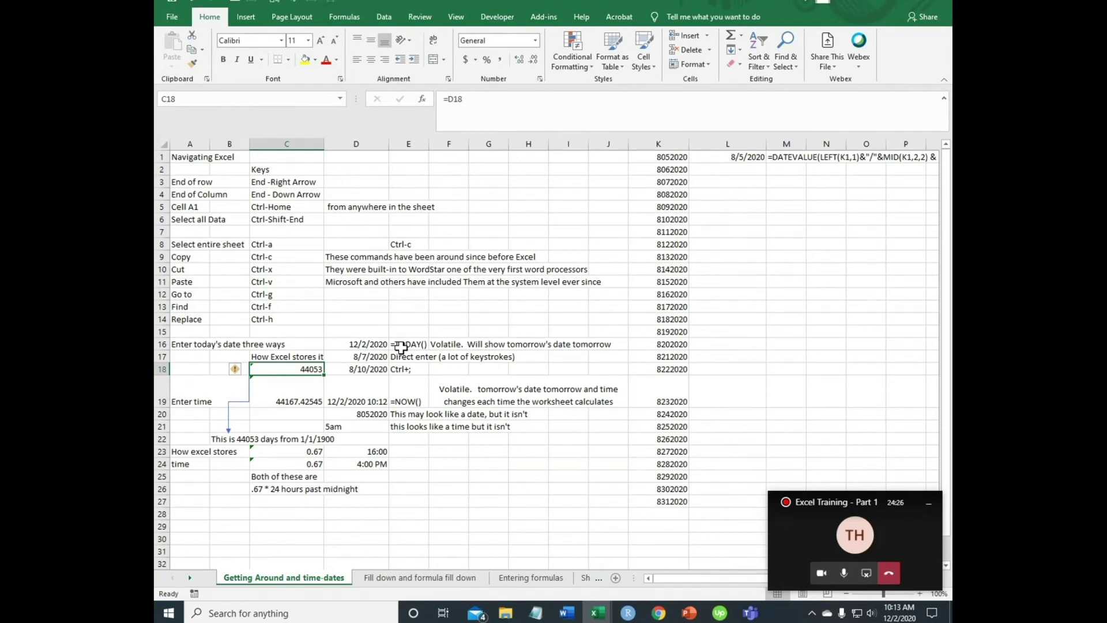
key("Right")
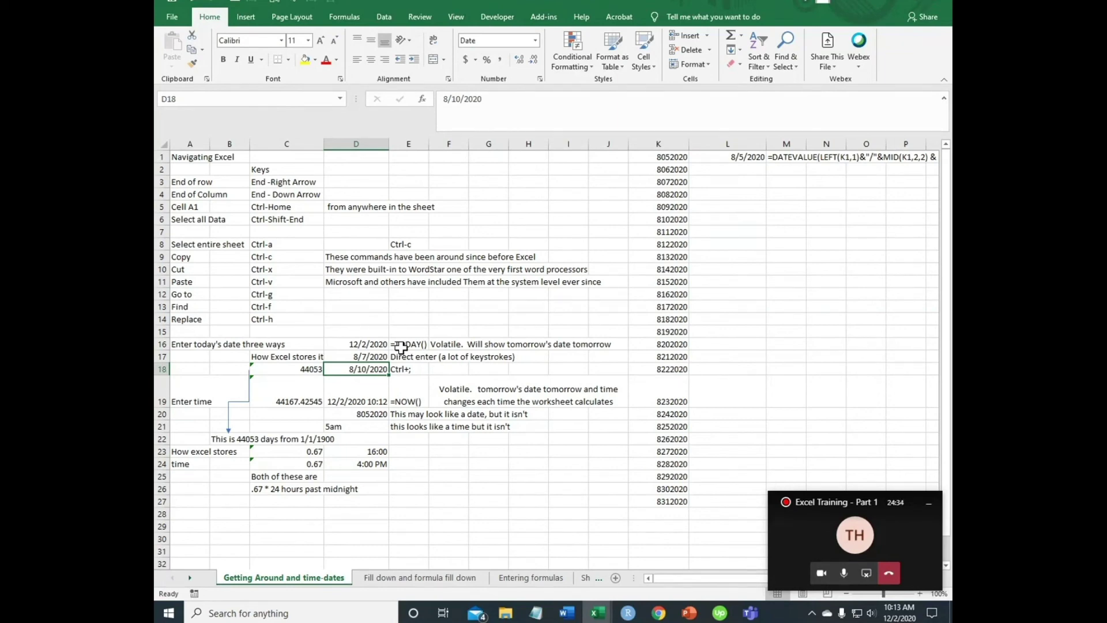
key("ctrl+semicolon")
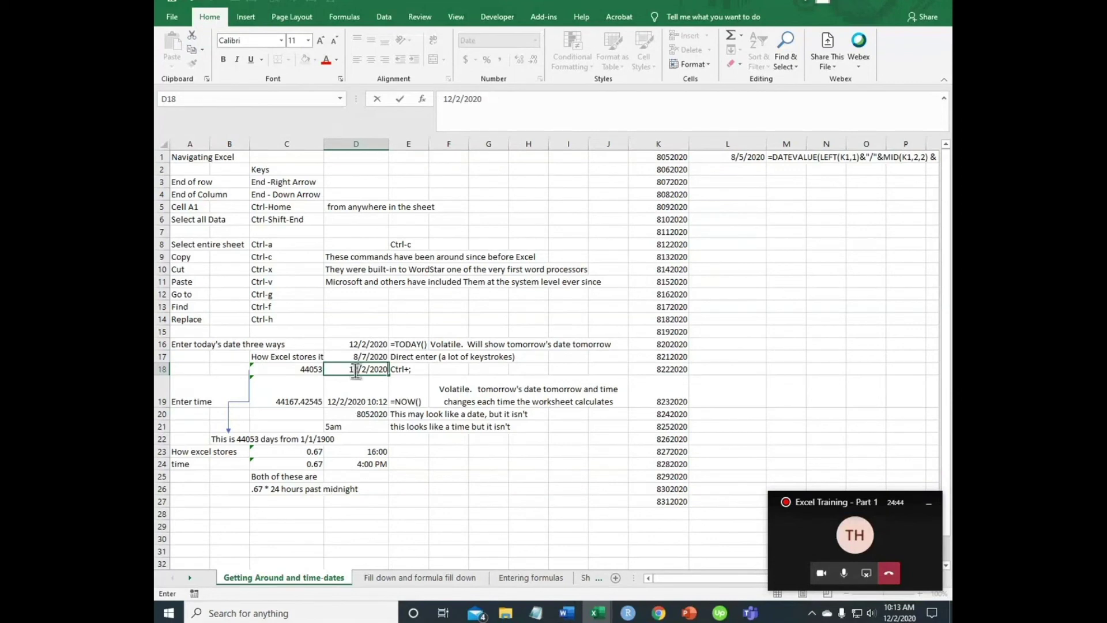
left_click(361, 345)
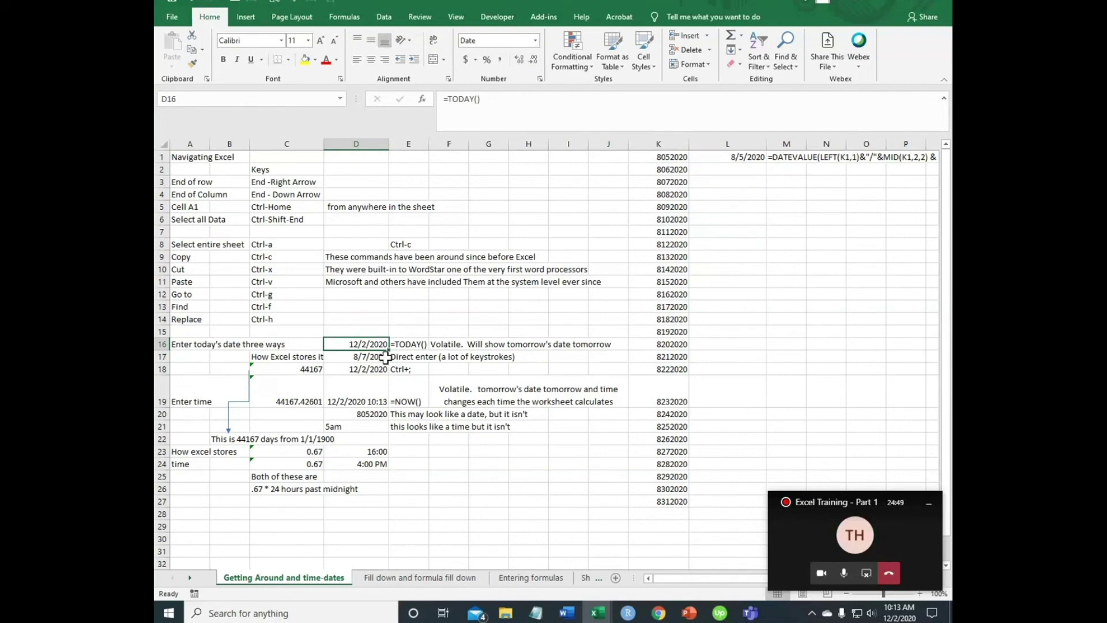
Enter the formula =now() in cell D19
left_click(367, 369)
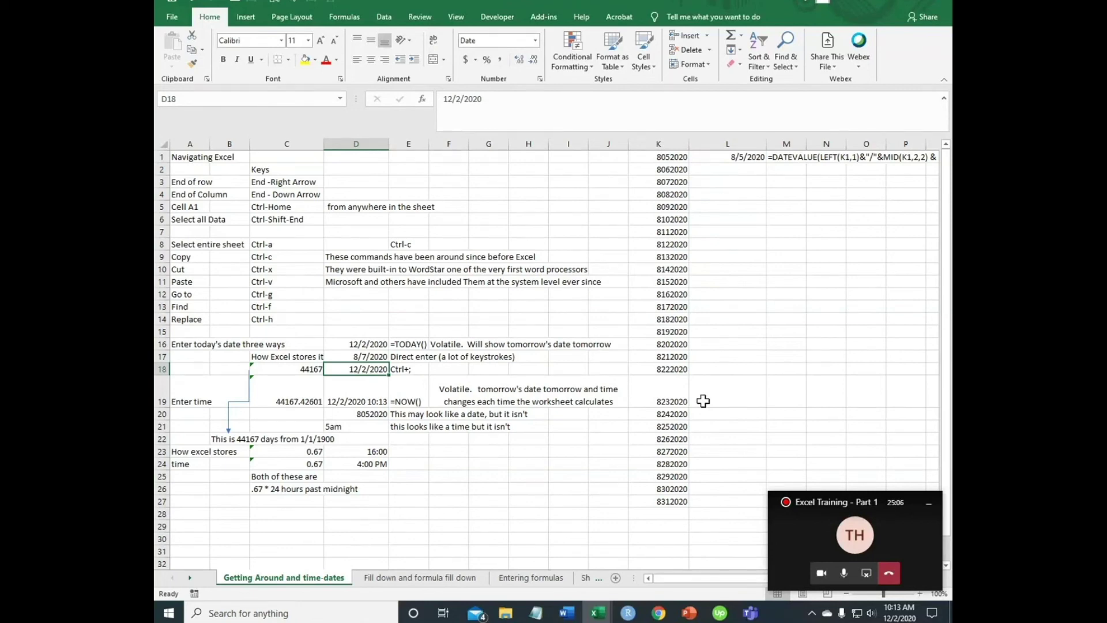
key("Down")
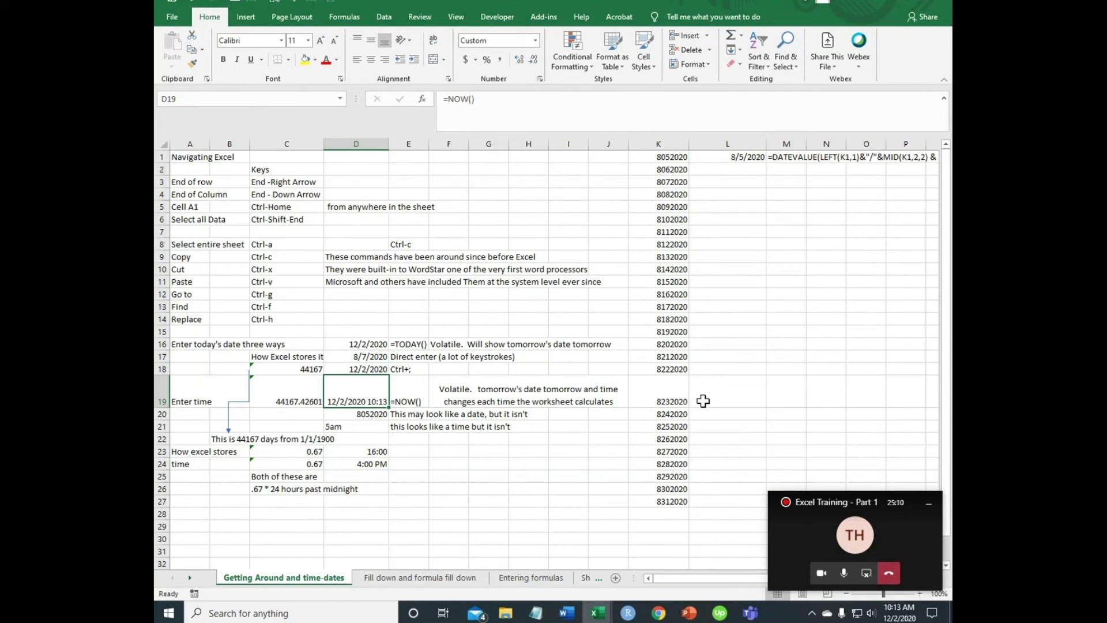
type("=")
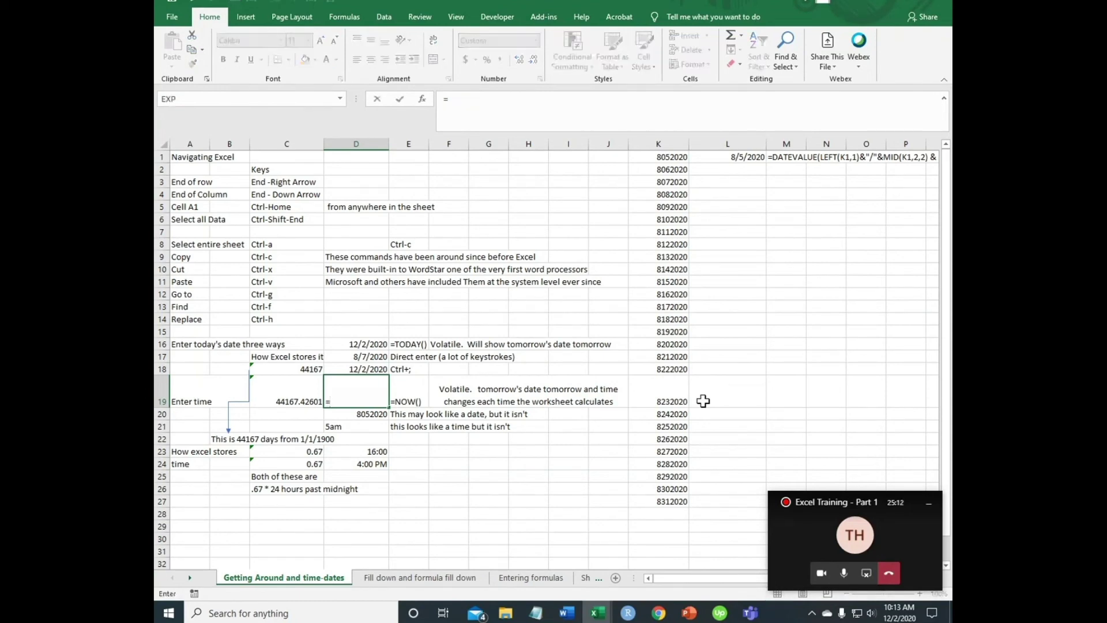
type("now()")
key("Return")
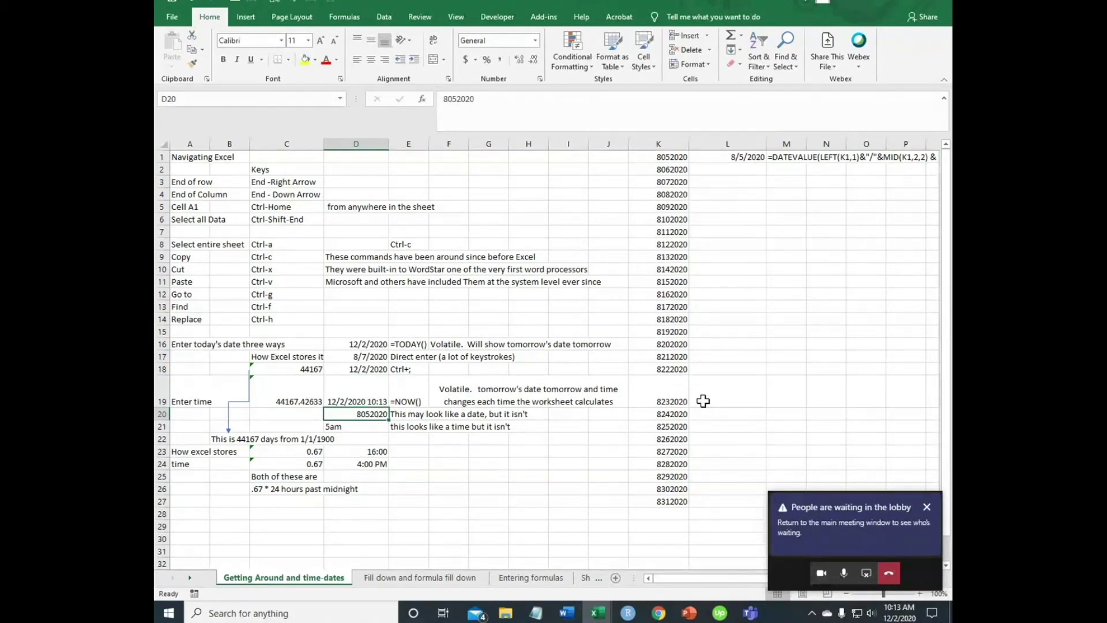
Examine how the date-time in row 19 is stored, the false date and time in D20:D21, and the time examples in rows 23 to 26
key("Up")
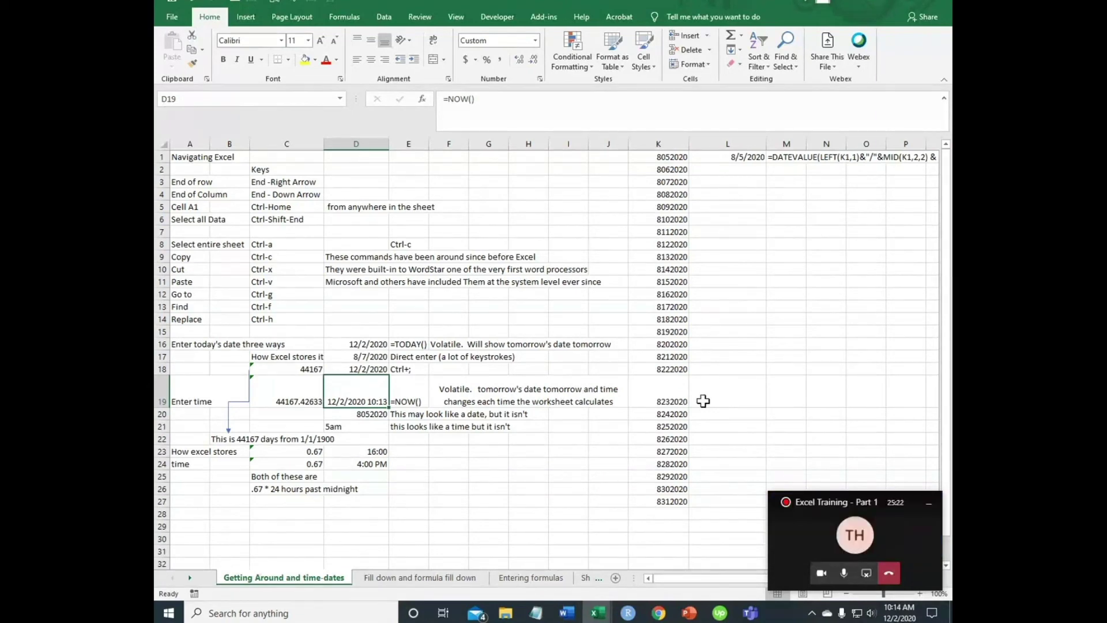
key("Left")
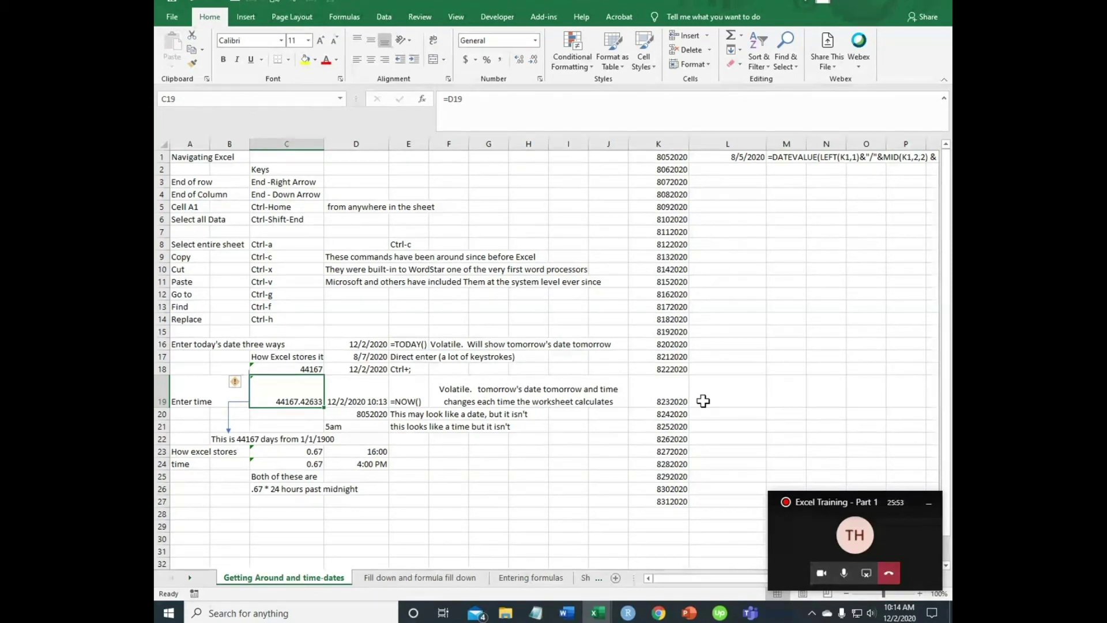
key("Right")
key("Down")
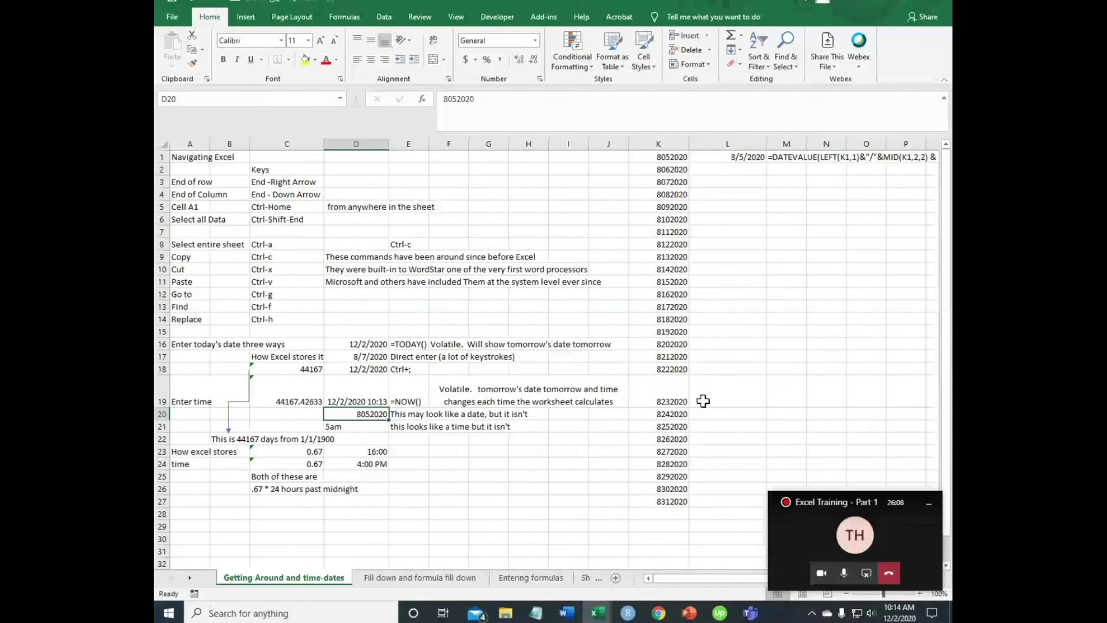
key("Down")
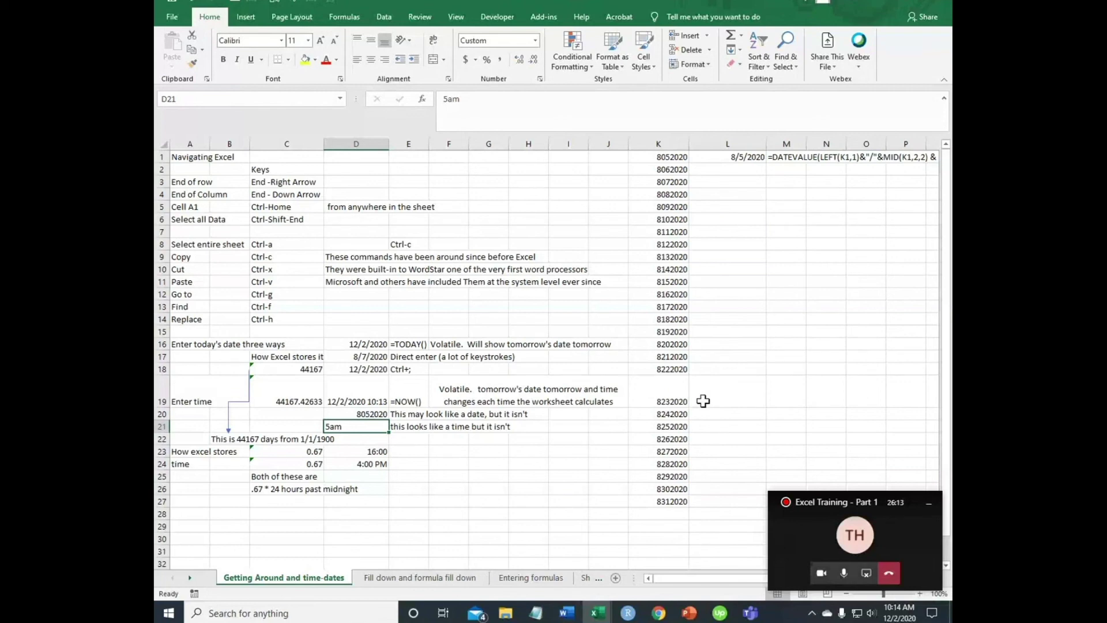
key("Down")
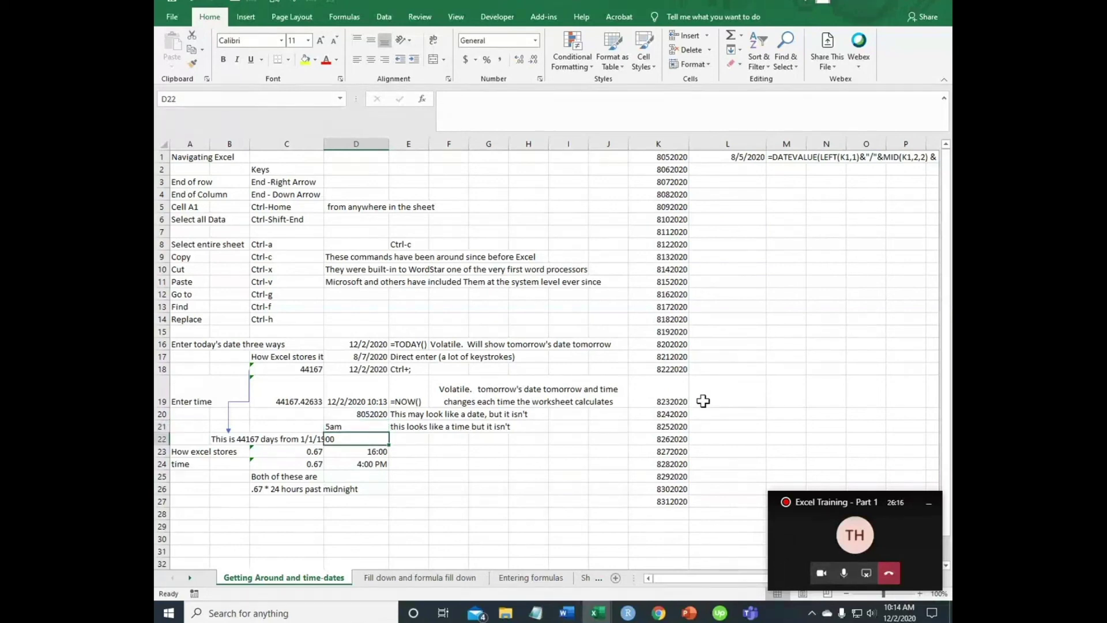
key("Down")
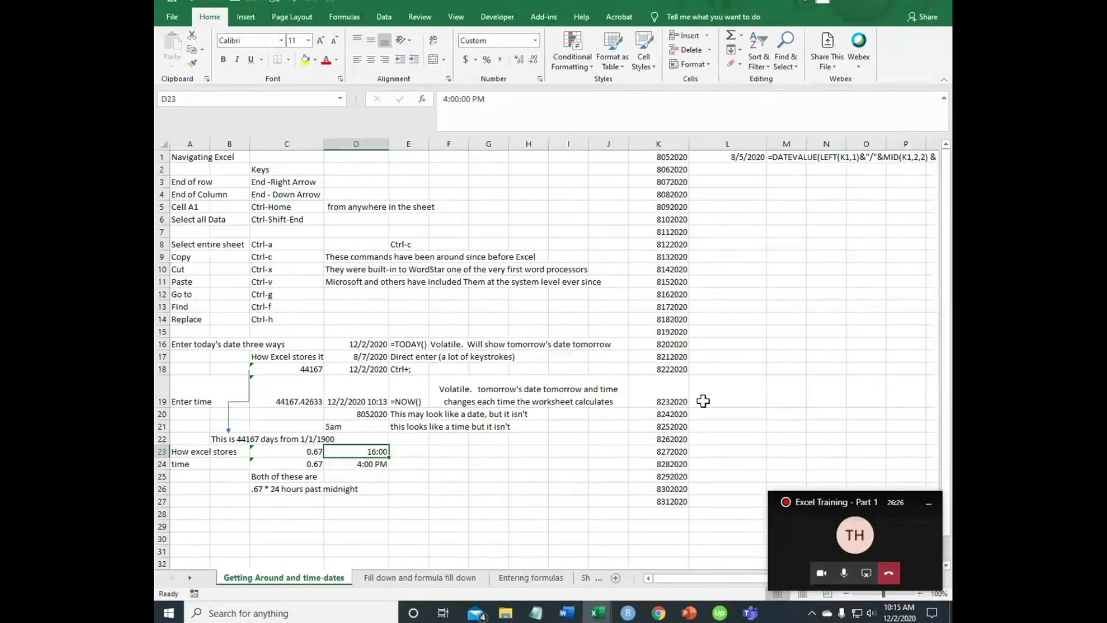
key("Down")
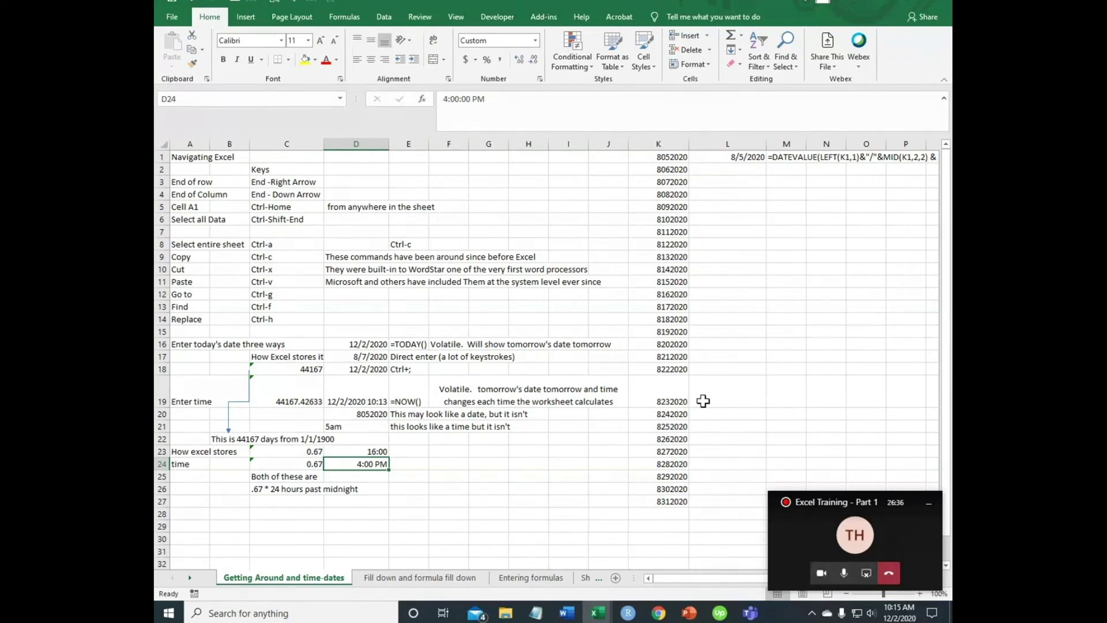
key("Left")
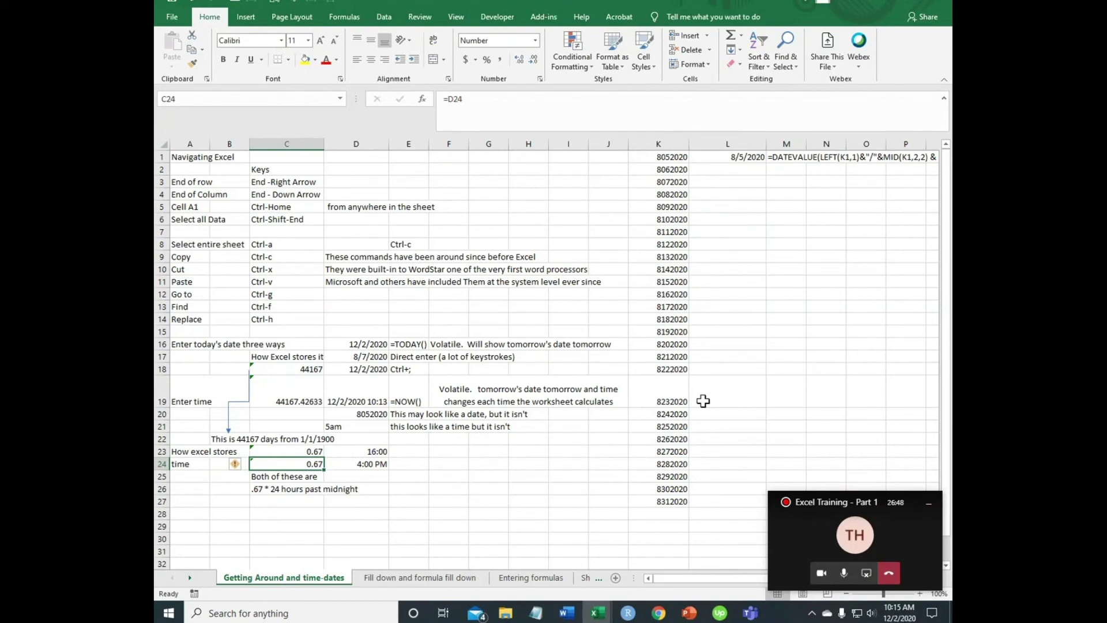
key("Down")
key("Down")
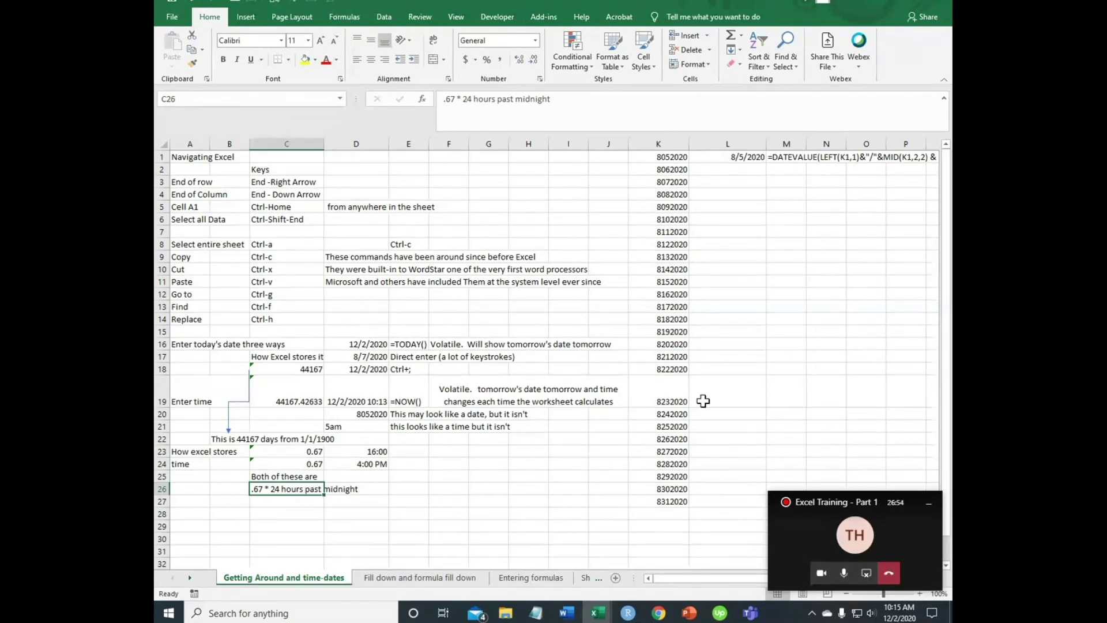
Review the date-like number and its note in row 20, and go to the first date-like number in column K
key("Up")
key("Up")
key("Up")
key("Up")
key("Up")
key("Up")
key("Right")
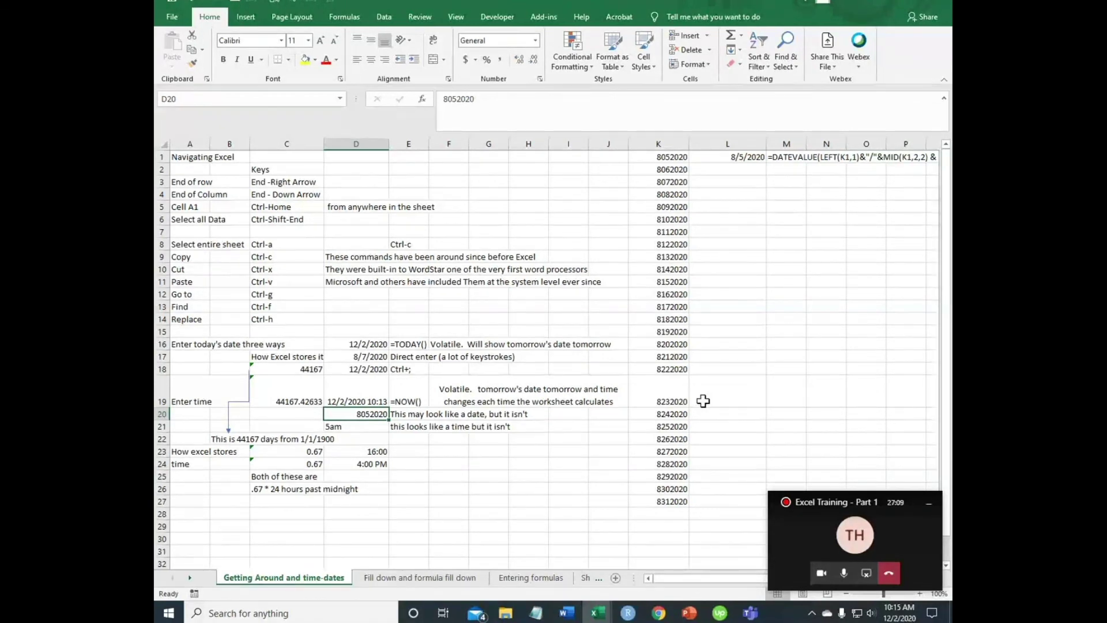
key("Right")
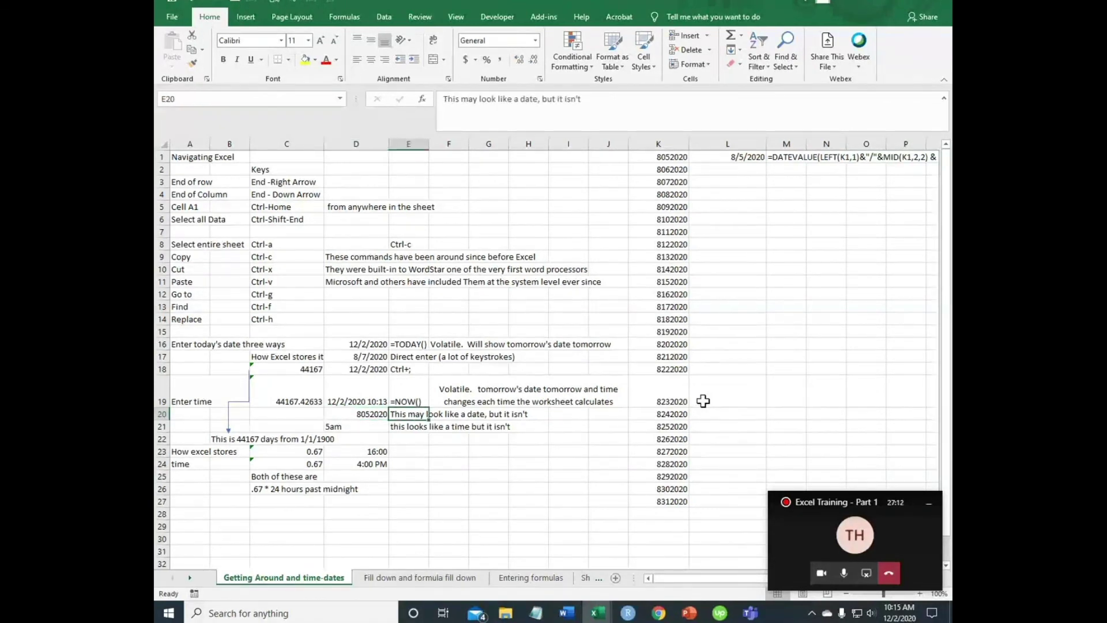
key("Right")
key("Right")
key("Right")
key("Right")
key("Right")
key("Right")
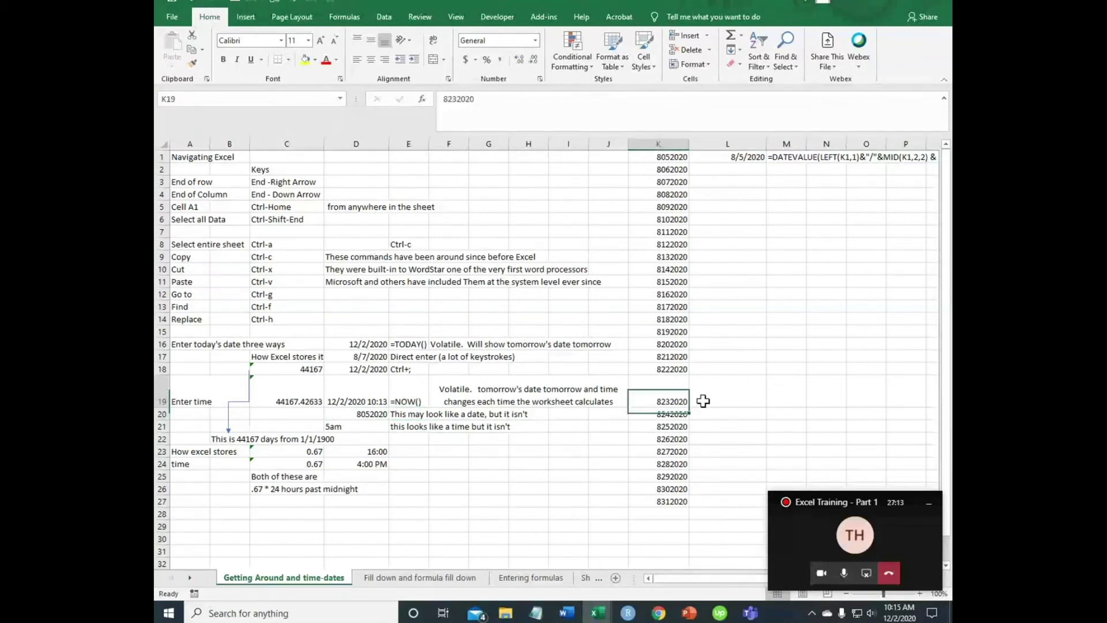
key("Up")
key("Up")
key("Up")
key("Up")
key("Up")
key("Up")
key("Up")
key("Up")
key("Up")
key("Up")
key("Up")
key("Up")
key("Up")
key("Up")
key("Up")
key("Up")
key("Up")
key("Up")
key("Up")
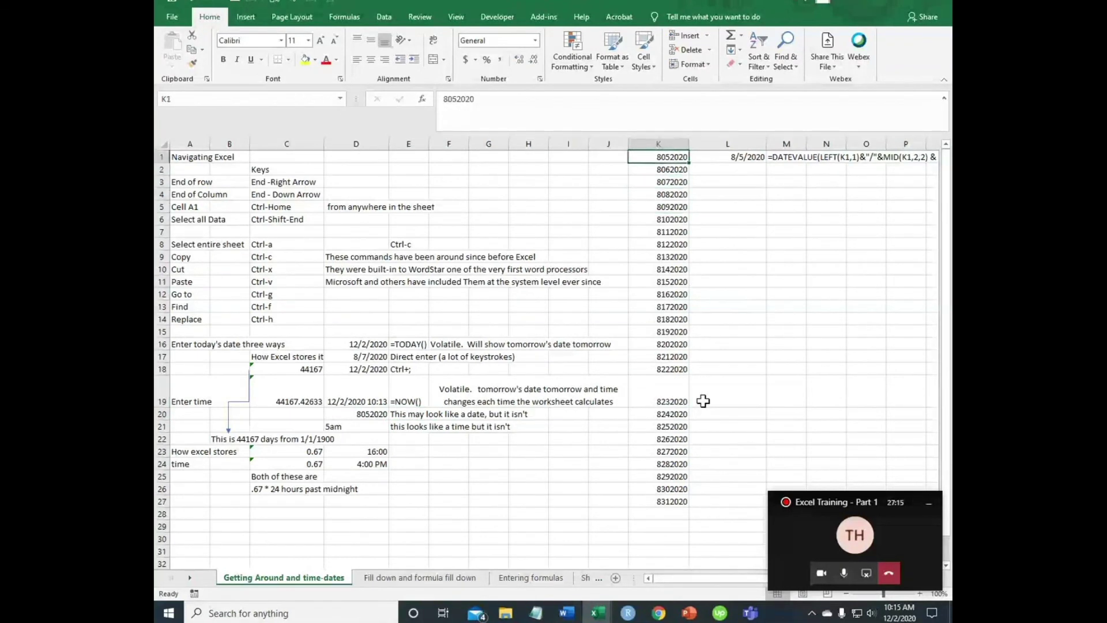
Examine the DATEVALUE formula in L1 that converts K1 into a date, and the FORMULATEXT formula in M1
key("Right")
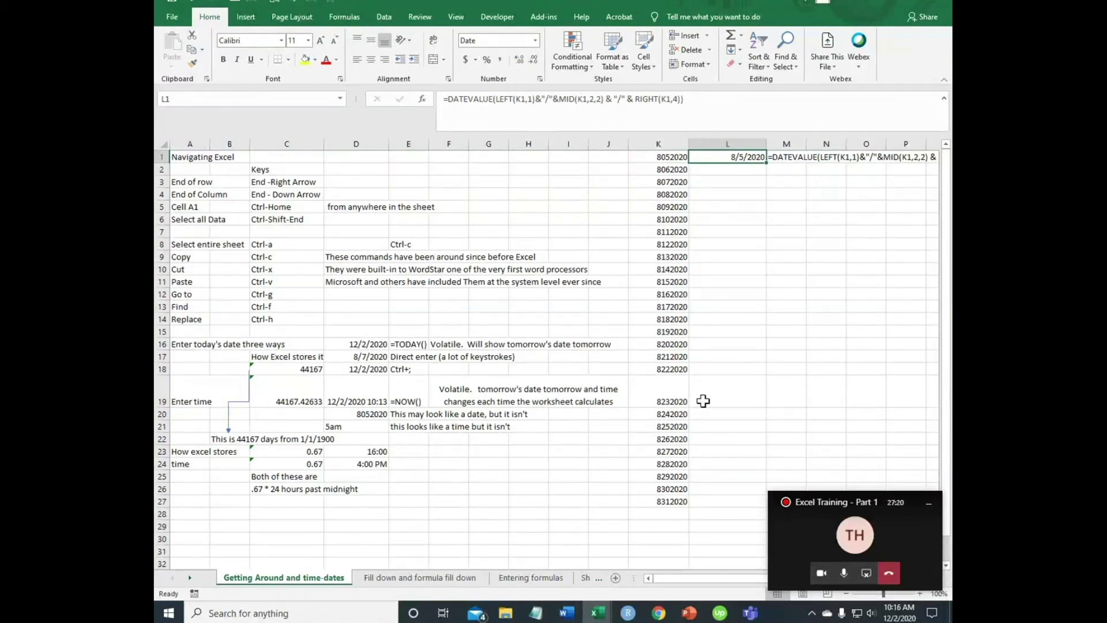
key("Right")
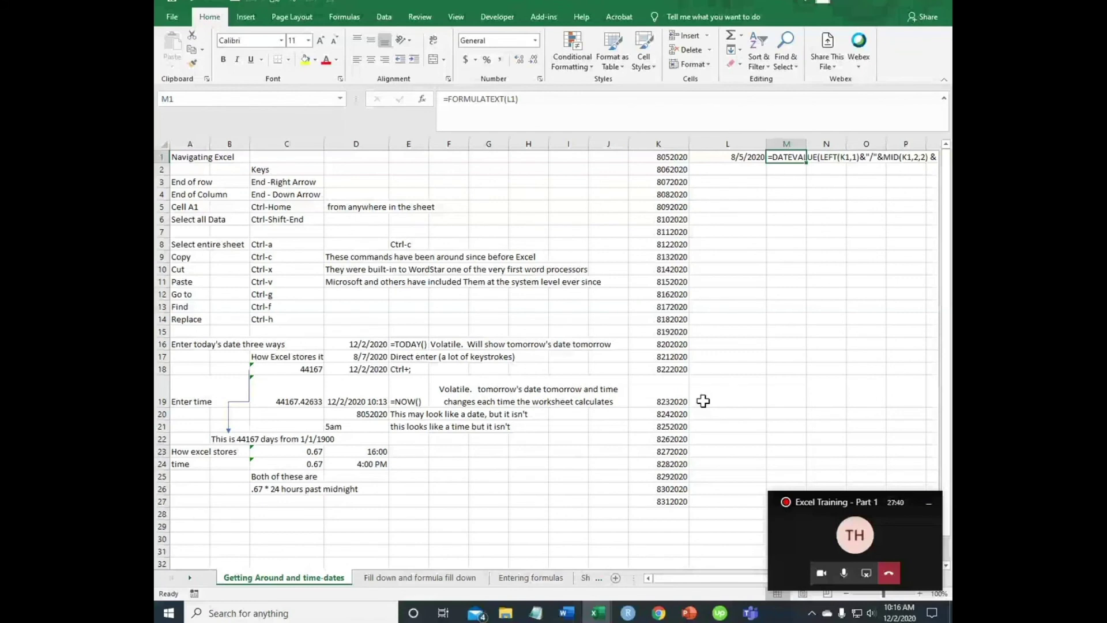
key("Right")
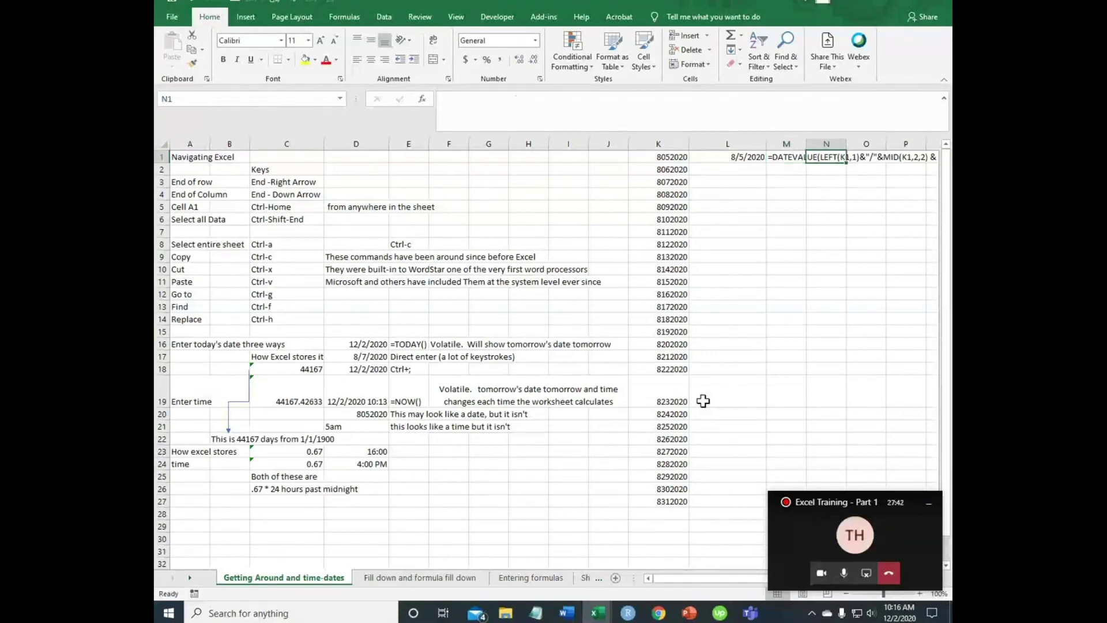
key("Right")
key("Left")
key("Left")
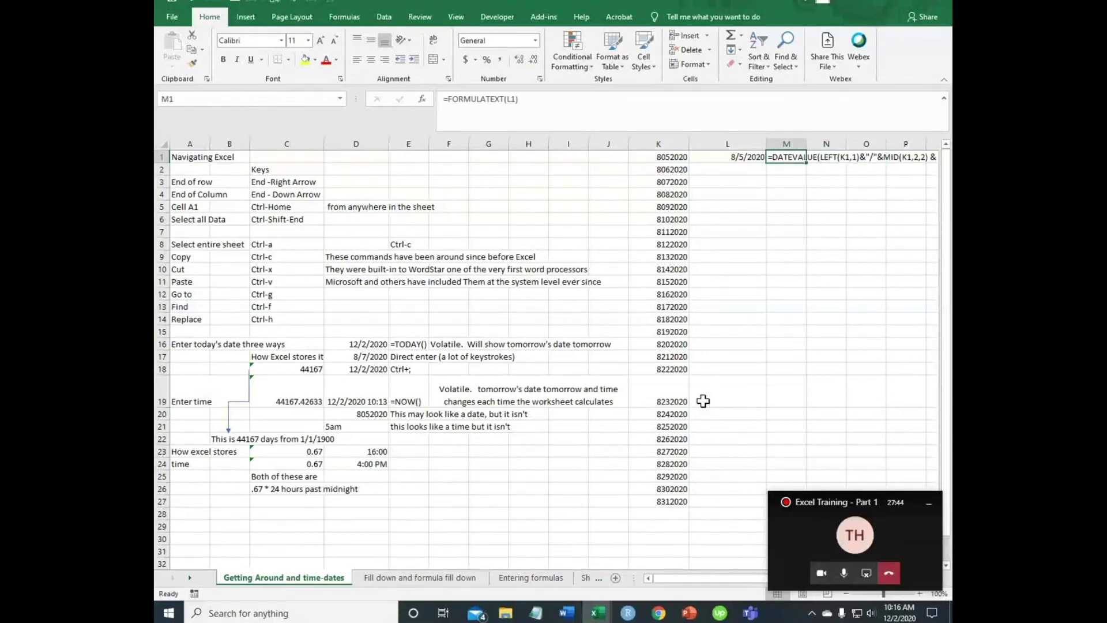
key("Right")
key("Left")
key("Right")
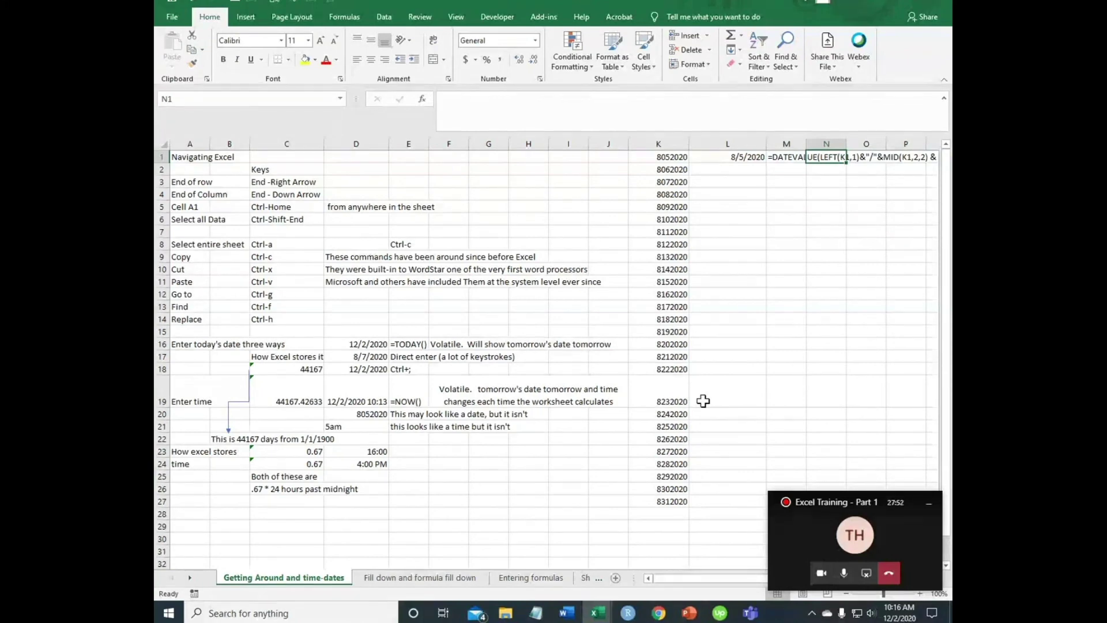
key("Left")
key("Right")
left_click(670, 161)
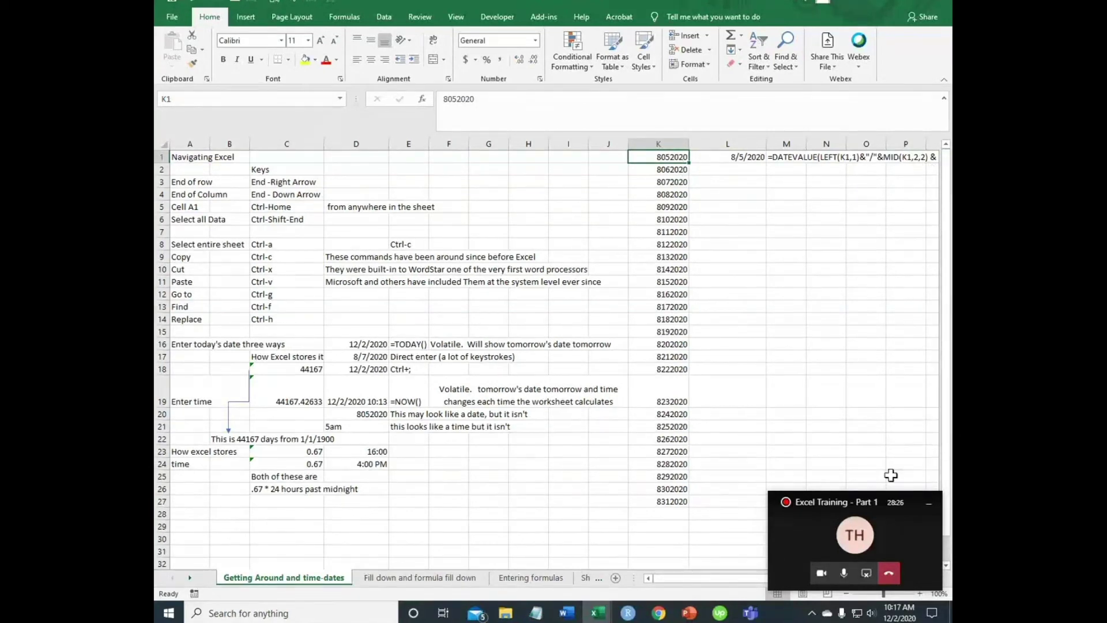
left_click_drag(733, 577, 763, 577)
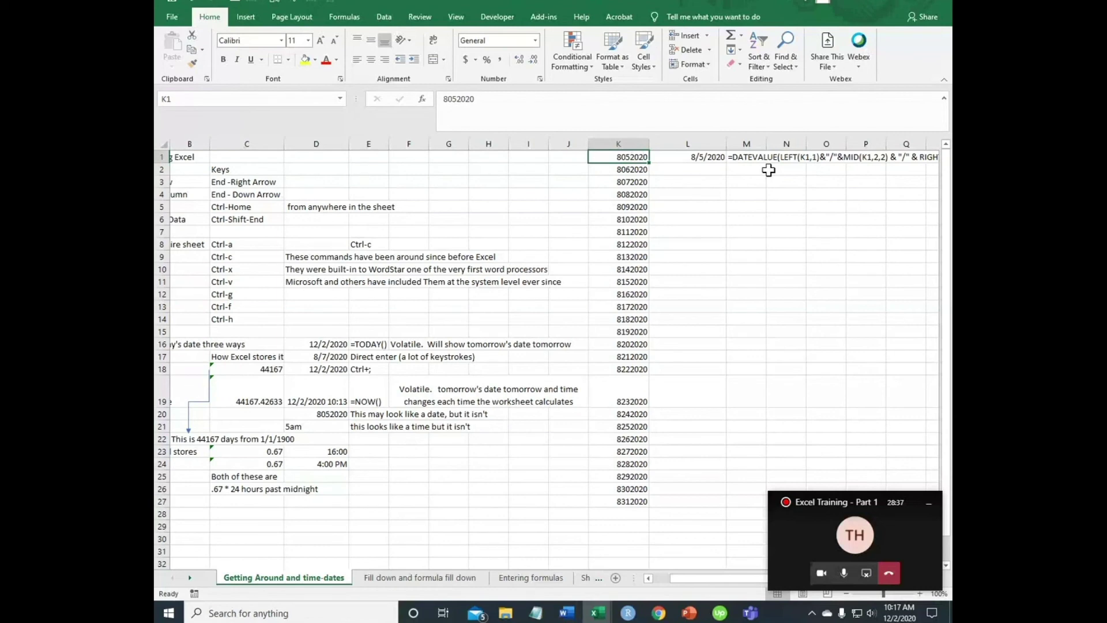
left_click(755, 158)
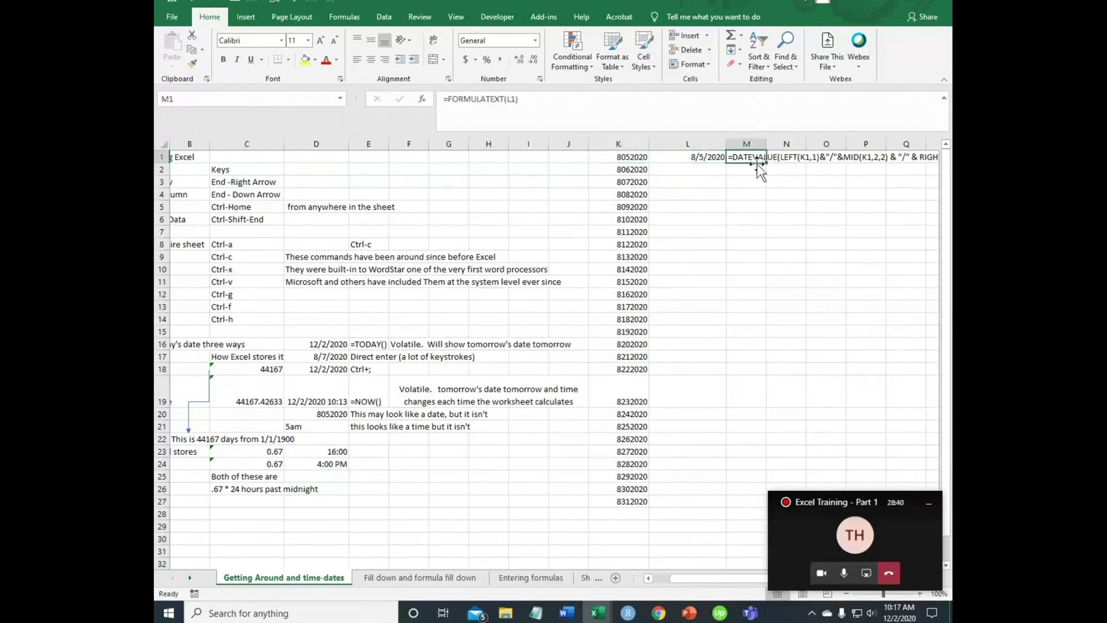
left_click(711, 158)
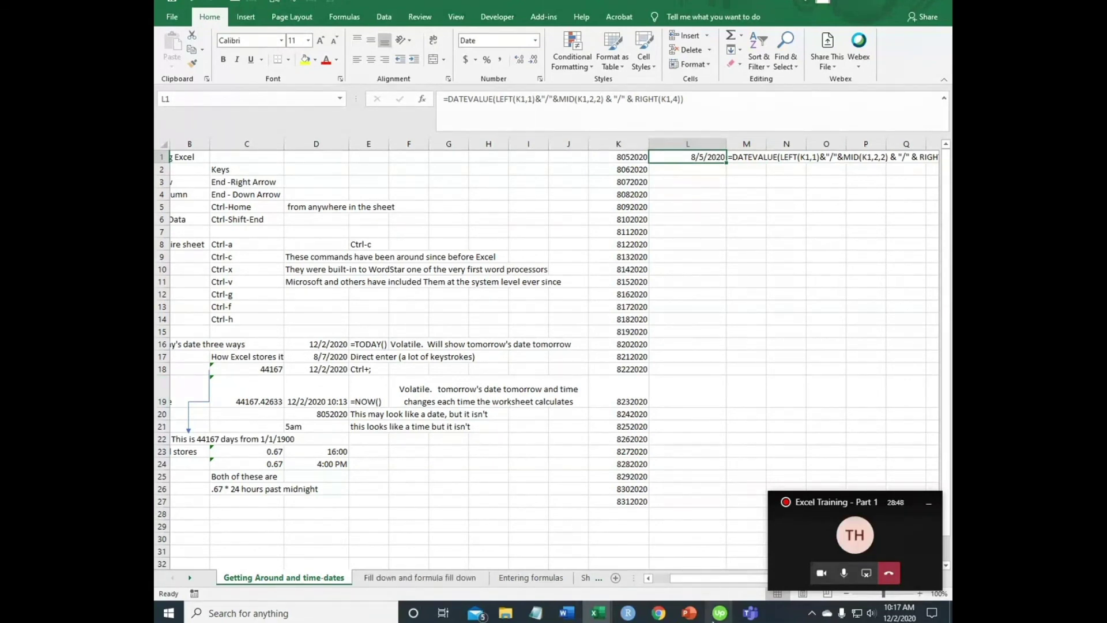
Switch to PowerPoint and go through the slides on more navigation, entering dates and times, and entering repeating data
left_click(690, 614)
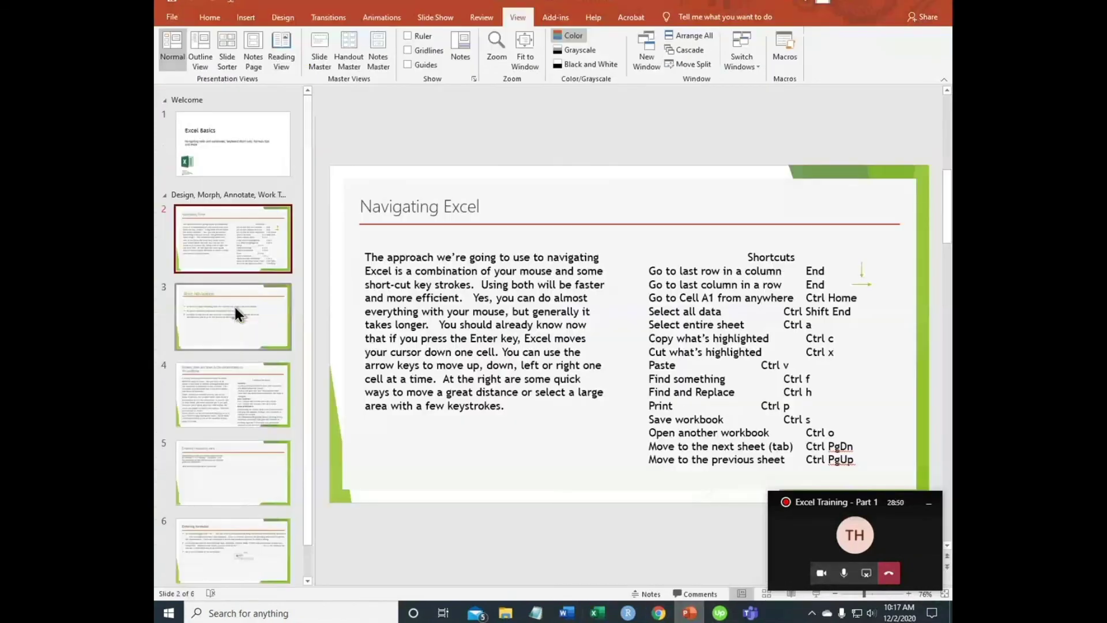
left_click(223, 302)
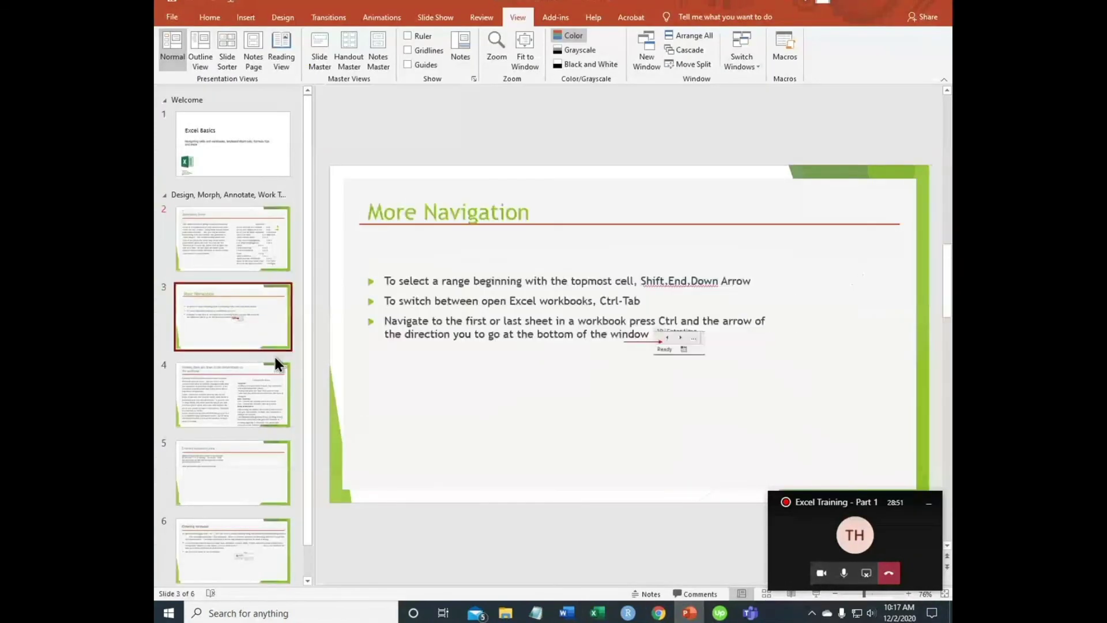
left_click(234, 399)
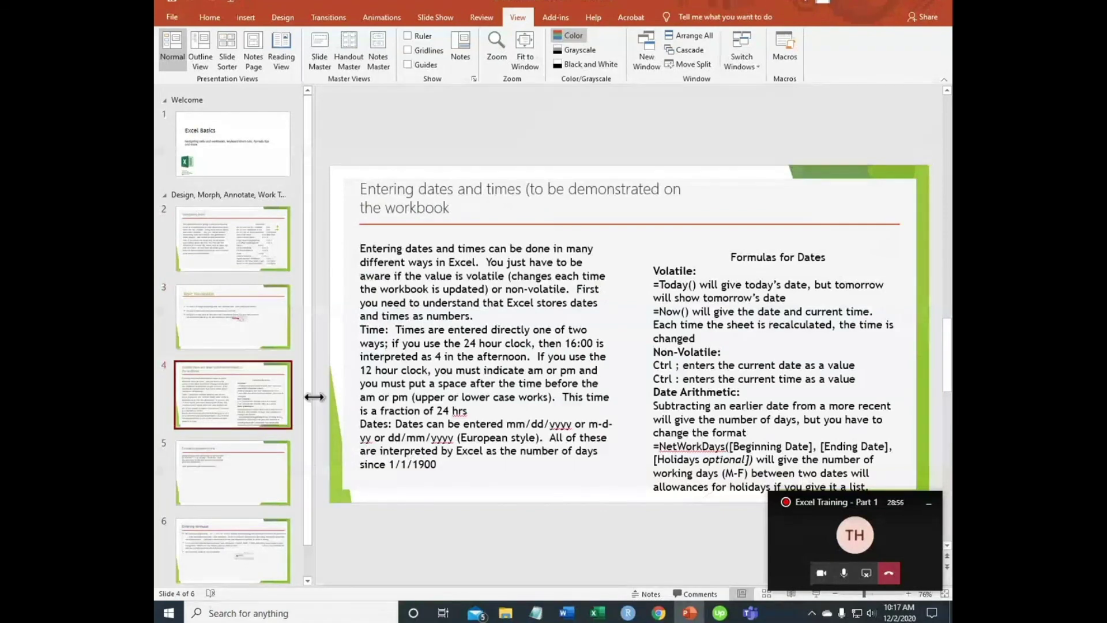
left_click(240, 470)
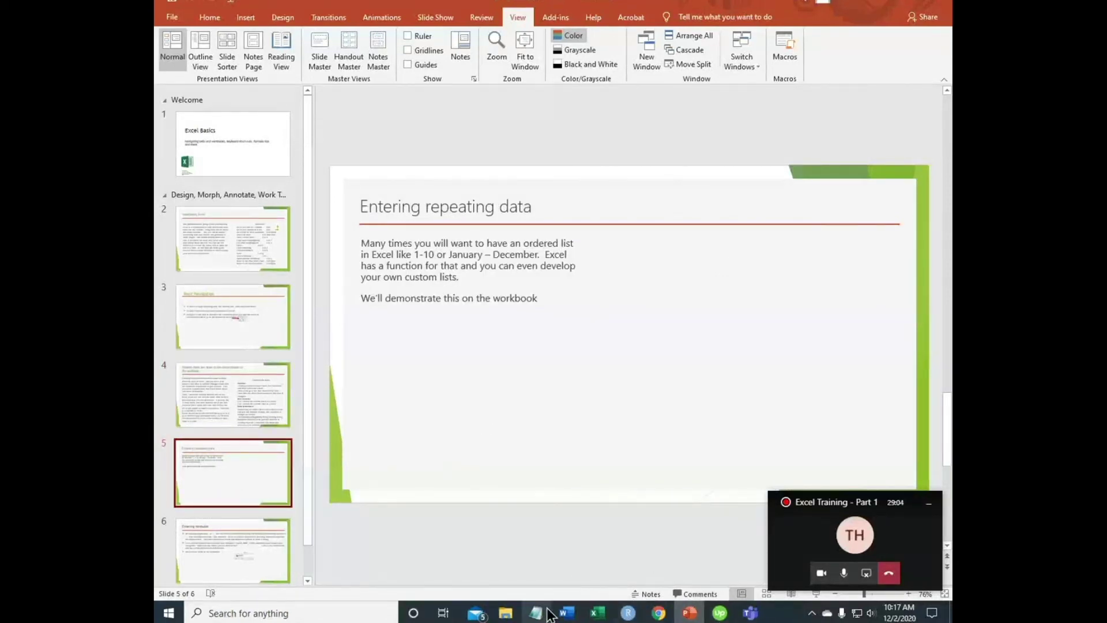
Switch to the Excel Basics Lesson 1 workbook and fill the DATEVALUE formula from L1 down to L27
mouse_move(595, 614)
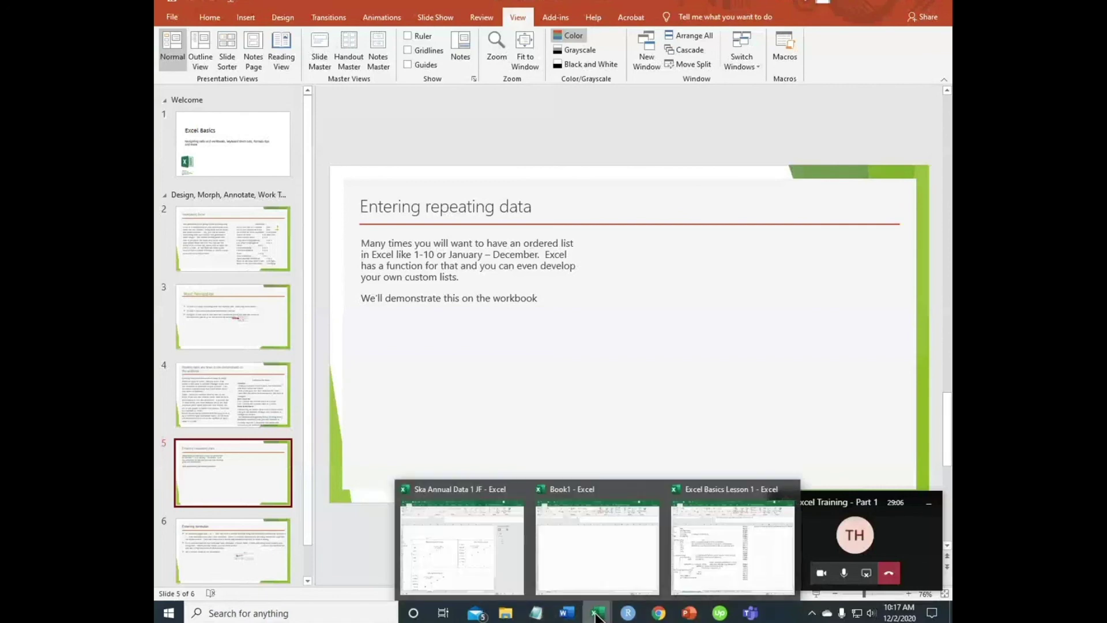
left_click(715, 572)
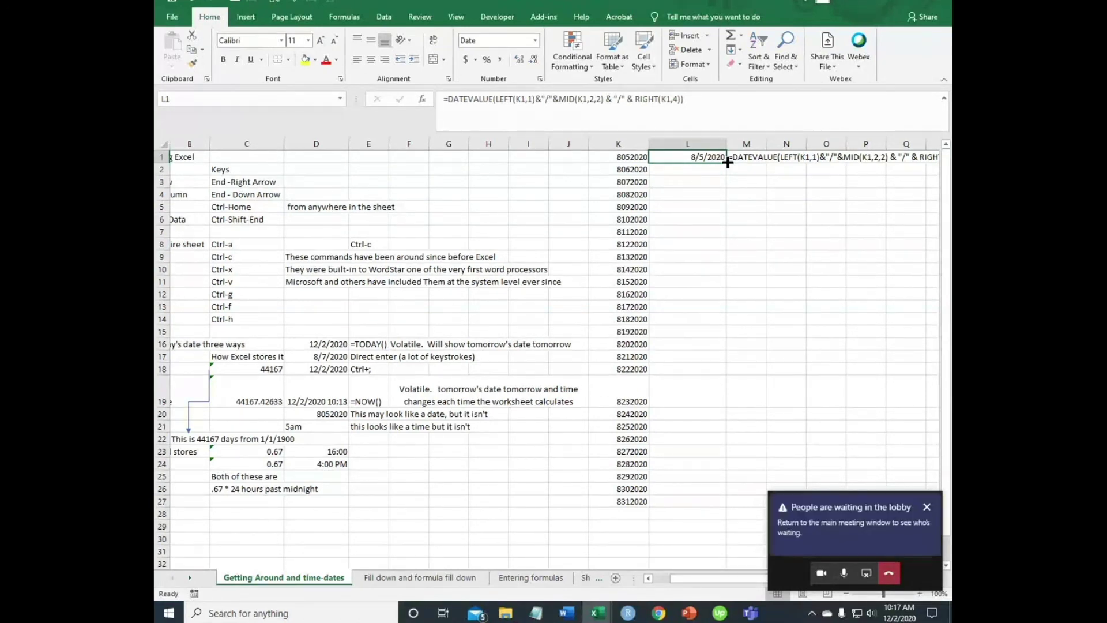
double_click(727, 162)
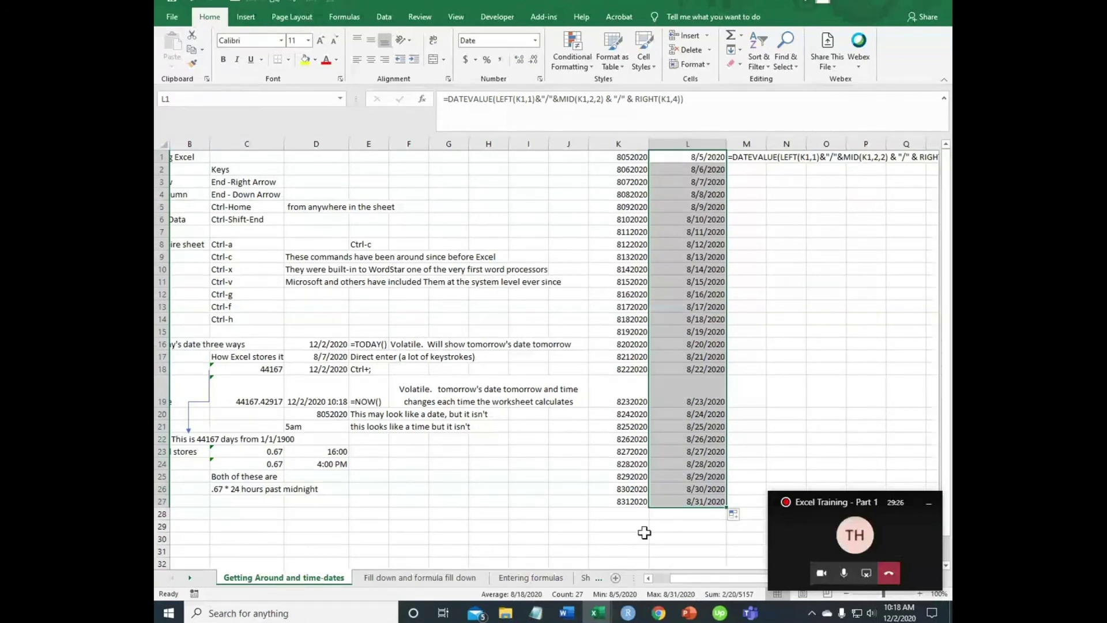
left_click(746, 476)
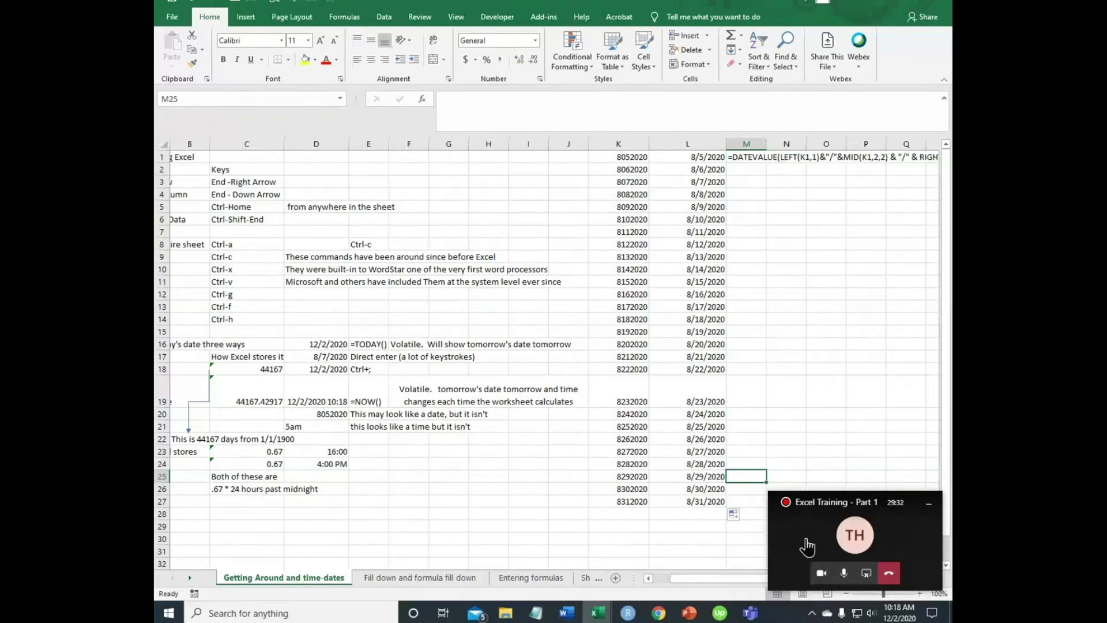
Clear the filled dates in L2:L27 and fill the DATEVALUE formula from L1 down the column again
left_click(441, 577)
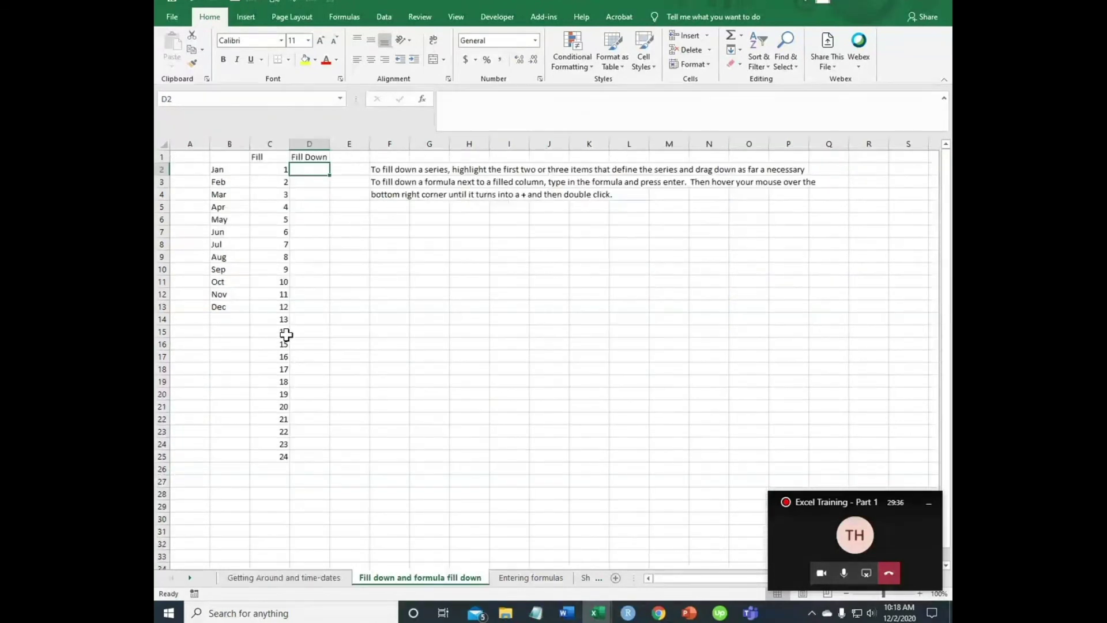
left_click(303, 576)
left_click_drag(707, 174, 703, 490)
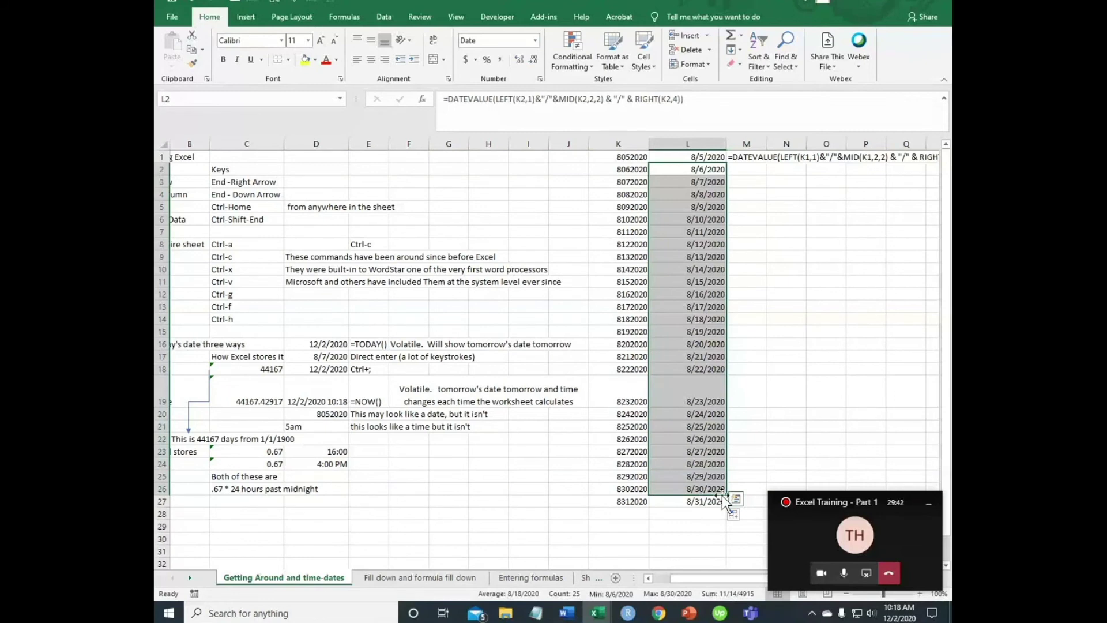
key("shift+Down")
key("Delete")
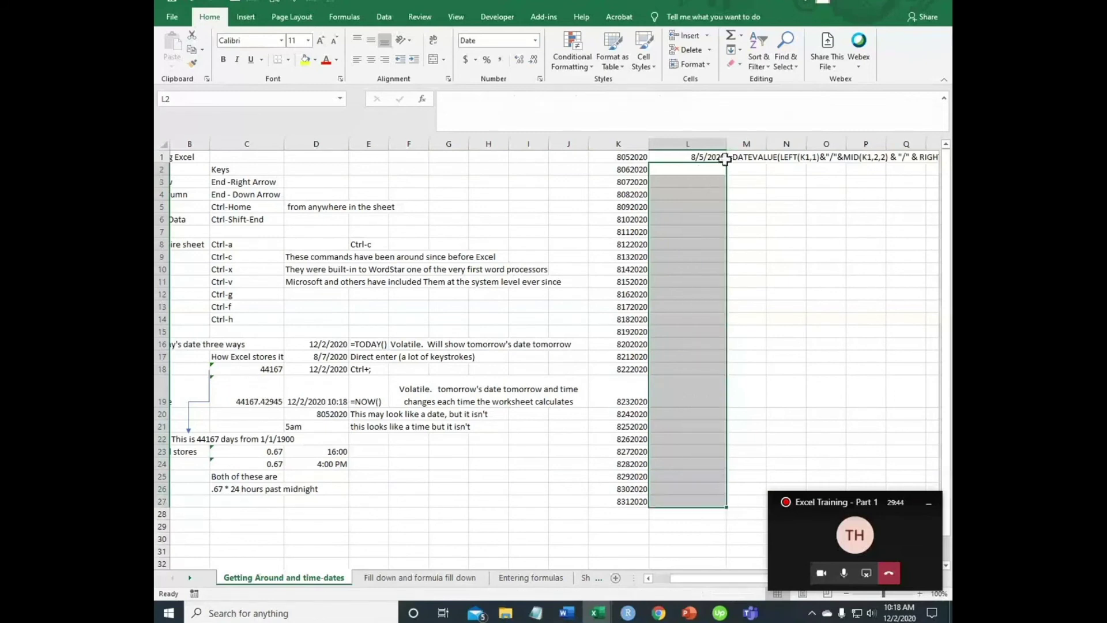
left_click(693, 161)
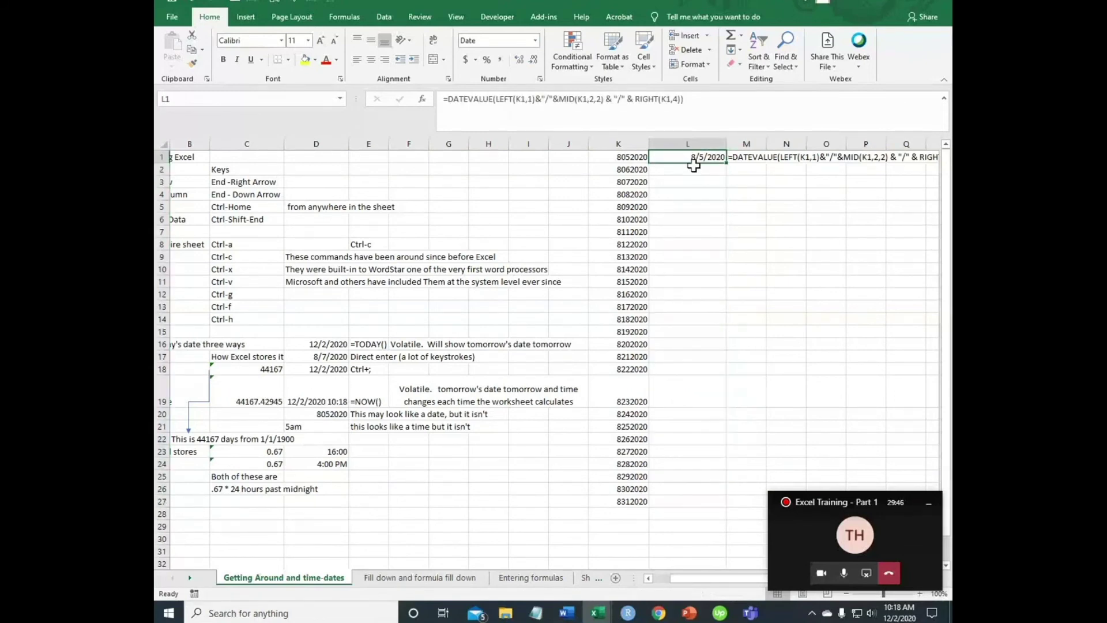
double_click(727, 163)
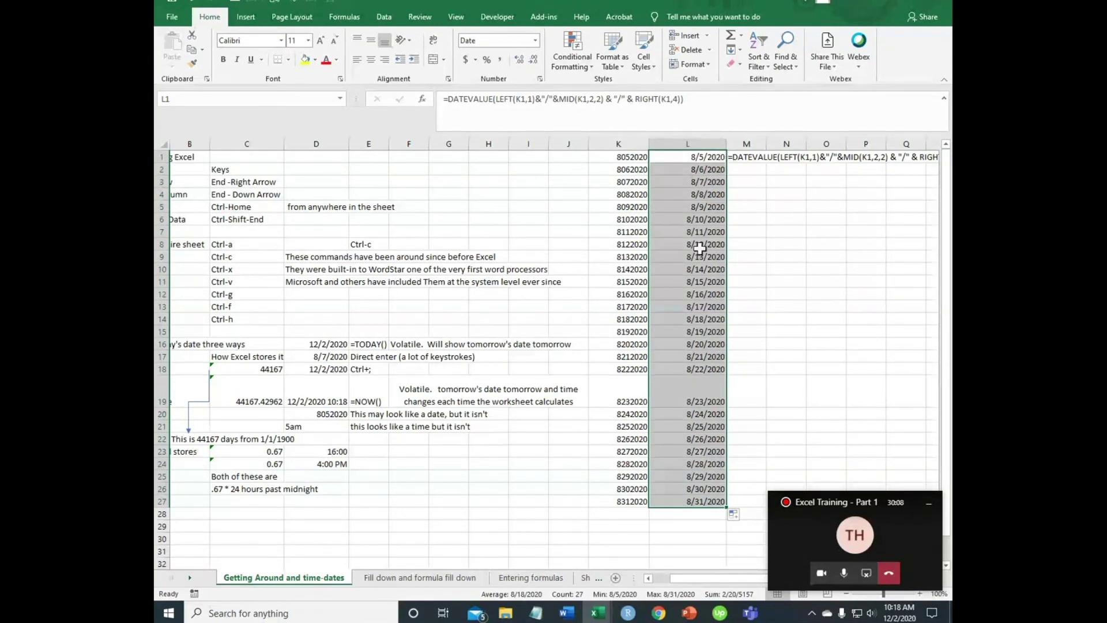
On the Fill down and formula fill down sheet, enter Jan and Feb in B16:B17 and extend the month series to B29
left_click(394, 579)
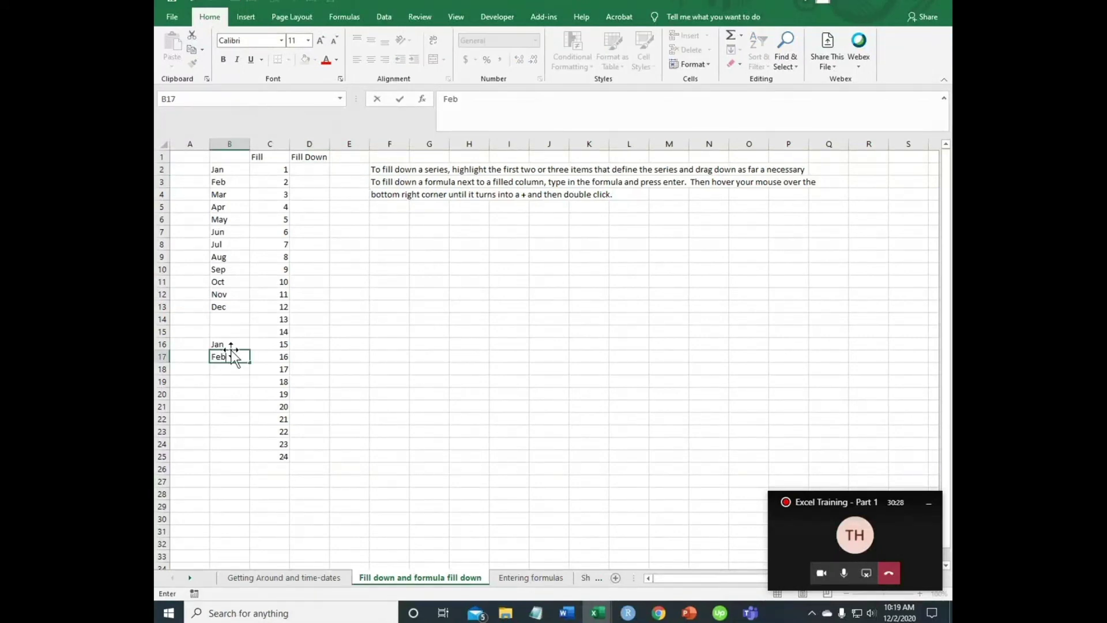
key("Return")
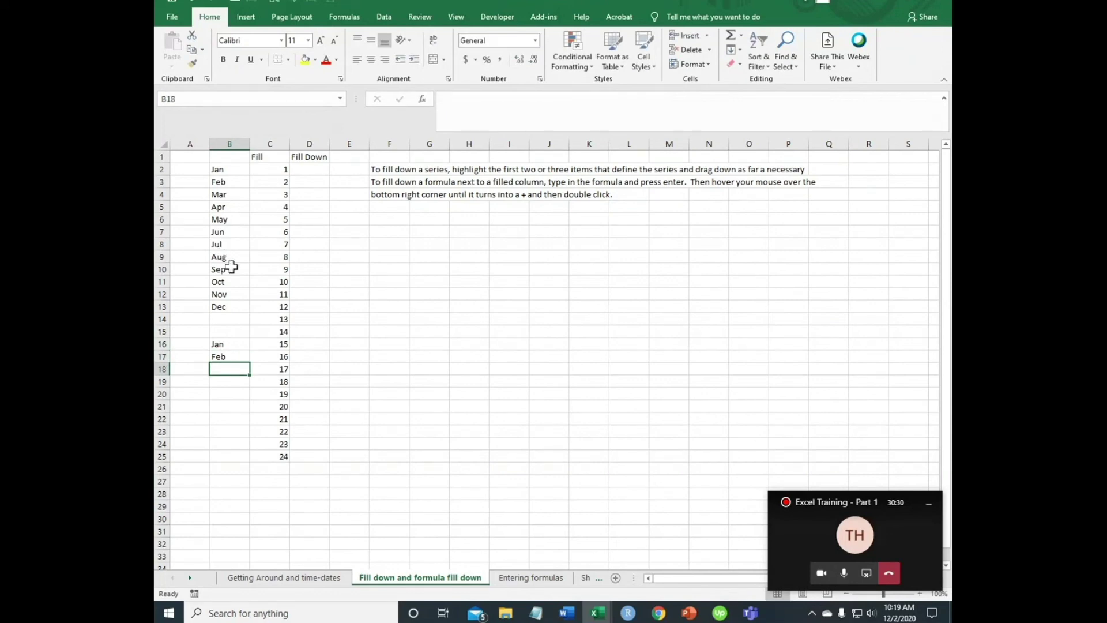
left_click_drag(228, 344, 253, 361)
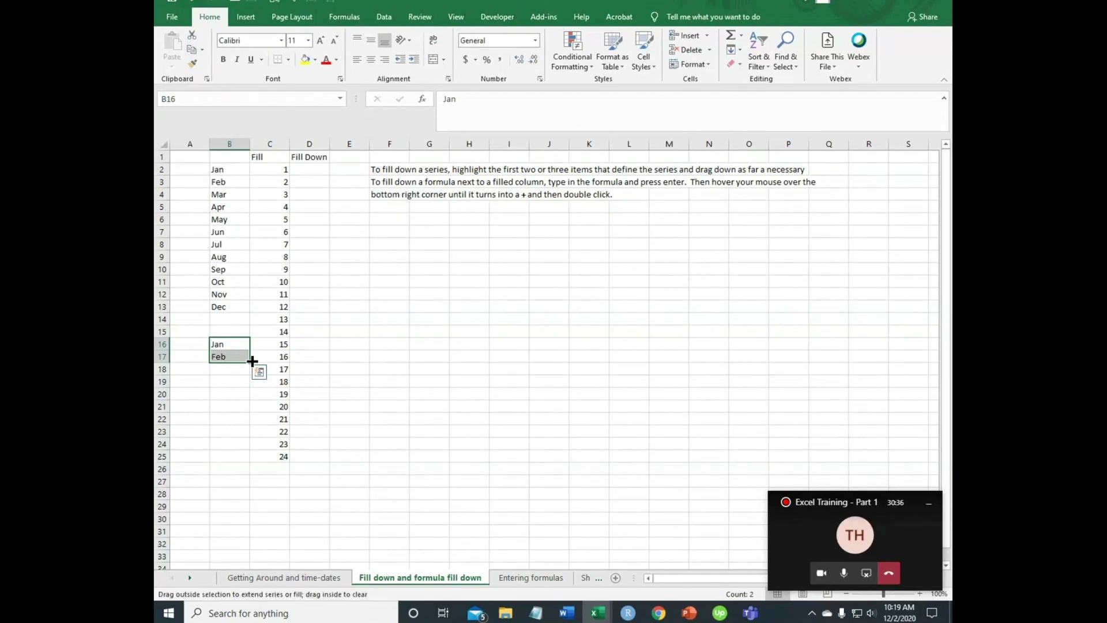
left_click_drag(253, 361, 238, 513)
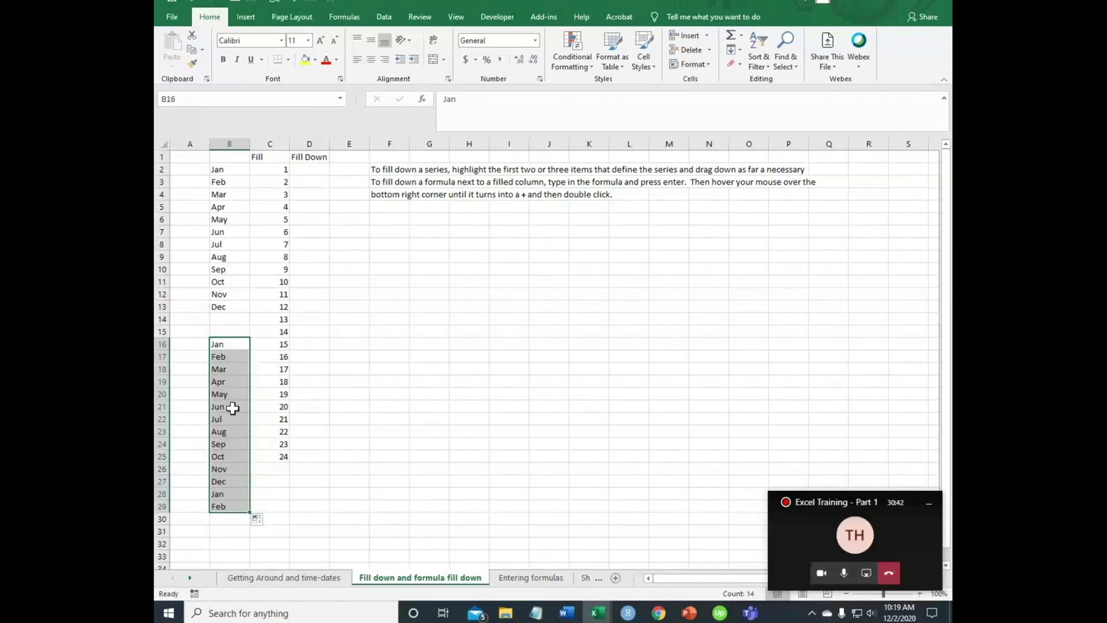
Enter 1 and 2 in D2:D3 under Fill Down and extend the number series to D26
left_click(311, 169)
type("1")
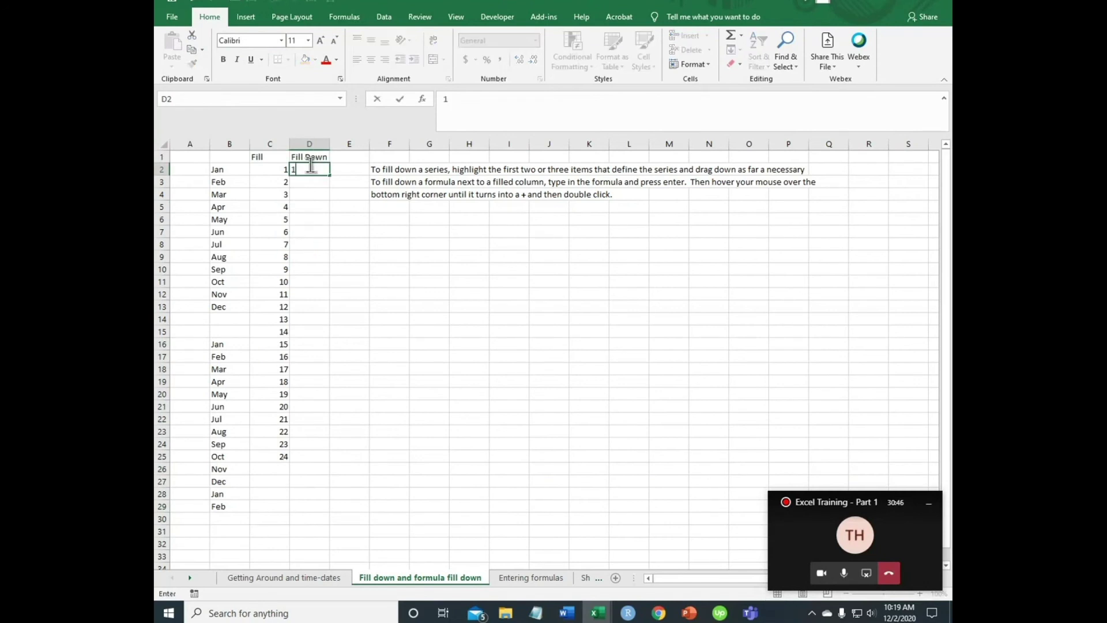
key("Return")
type("2")
key("Return")
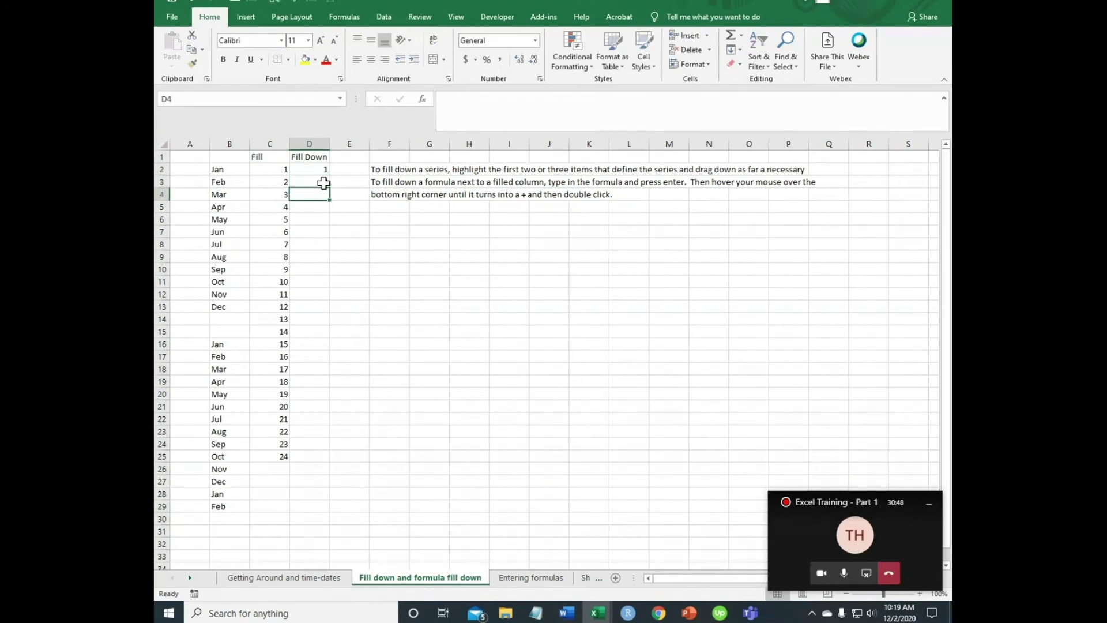
left_click_drag(320, 167, 320, 182)
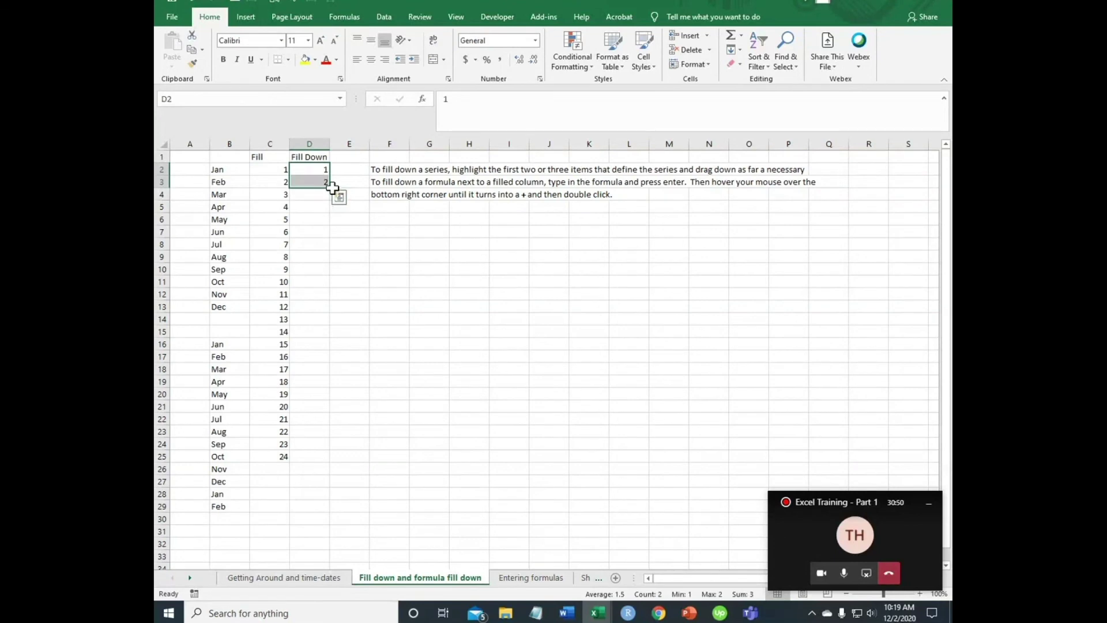
left_click_drag(330, 189, 304, 478)
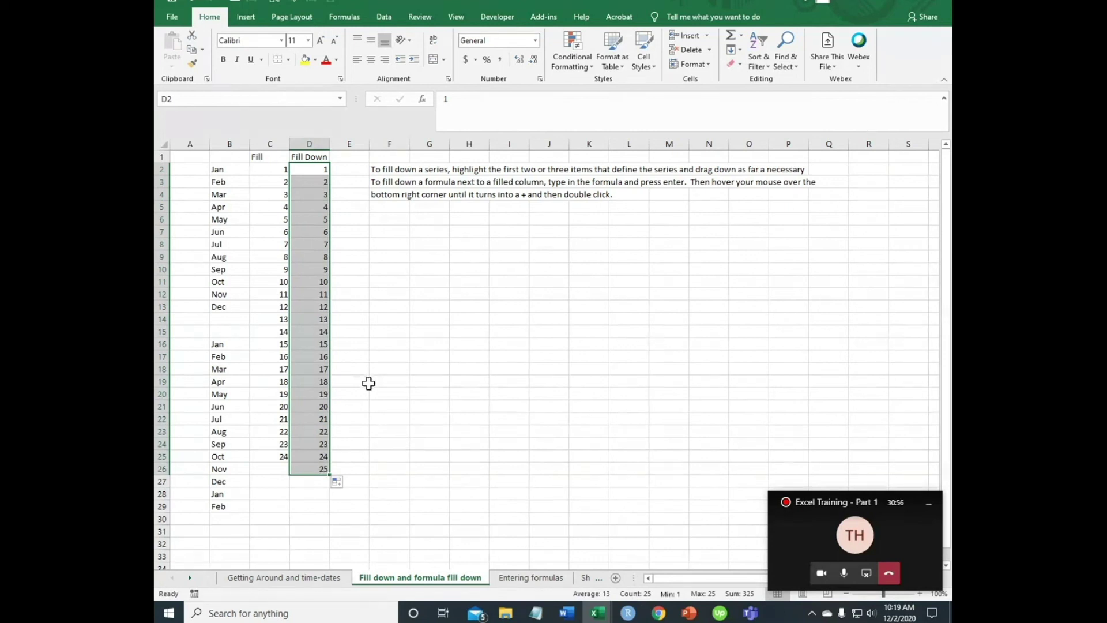
left_click(363, 318)
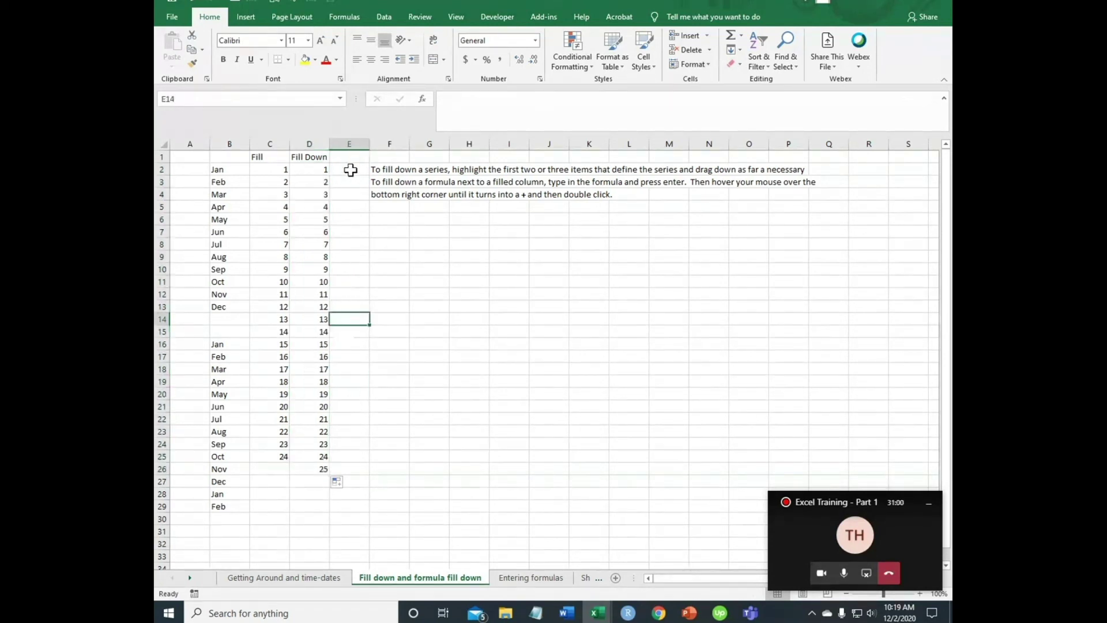
Enter 2, 4 and 6 in E2:E4 and extend the even-number series to E26
left_click(351, 170)
type("2")
key("Return")
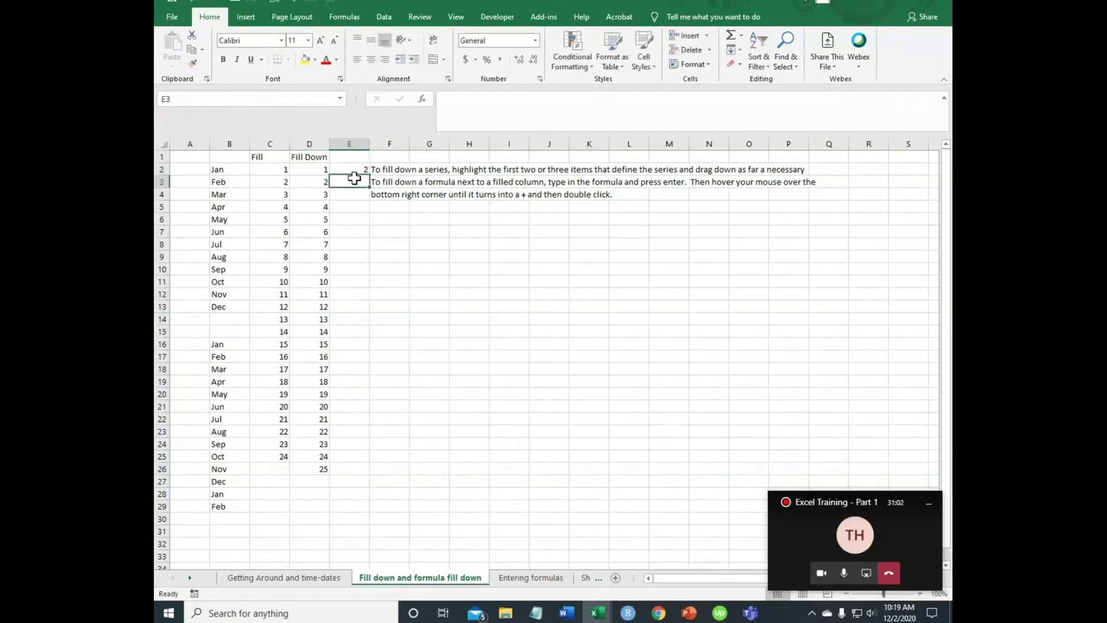
type("4")
key("Return")
type("6")
key("Return")
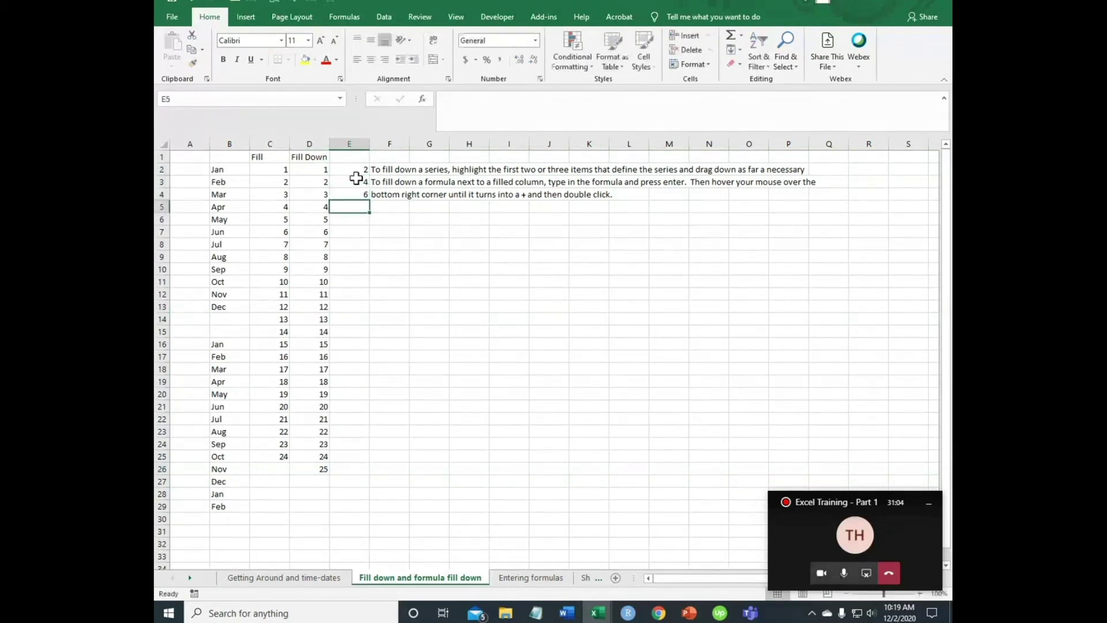
left_click_drag(365, 166, 344, 474)
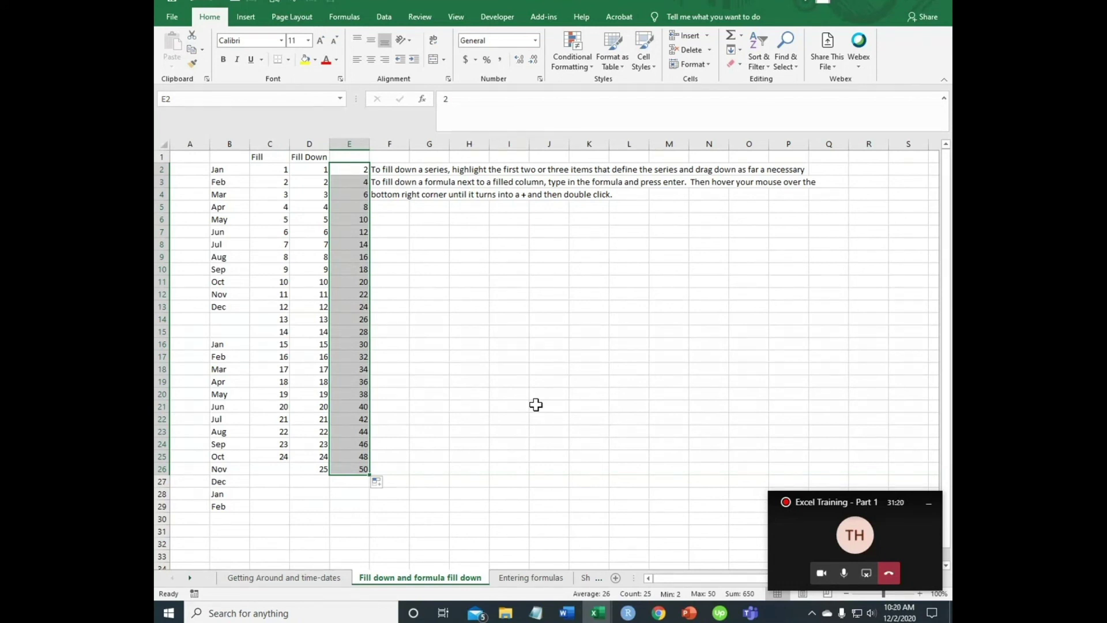
Look at the Entering formulas sheet, and switch to PowerPoint to review the Entering formulas slide
left_click(516, 577)
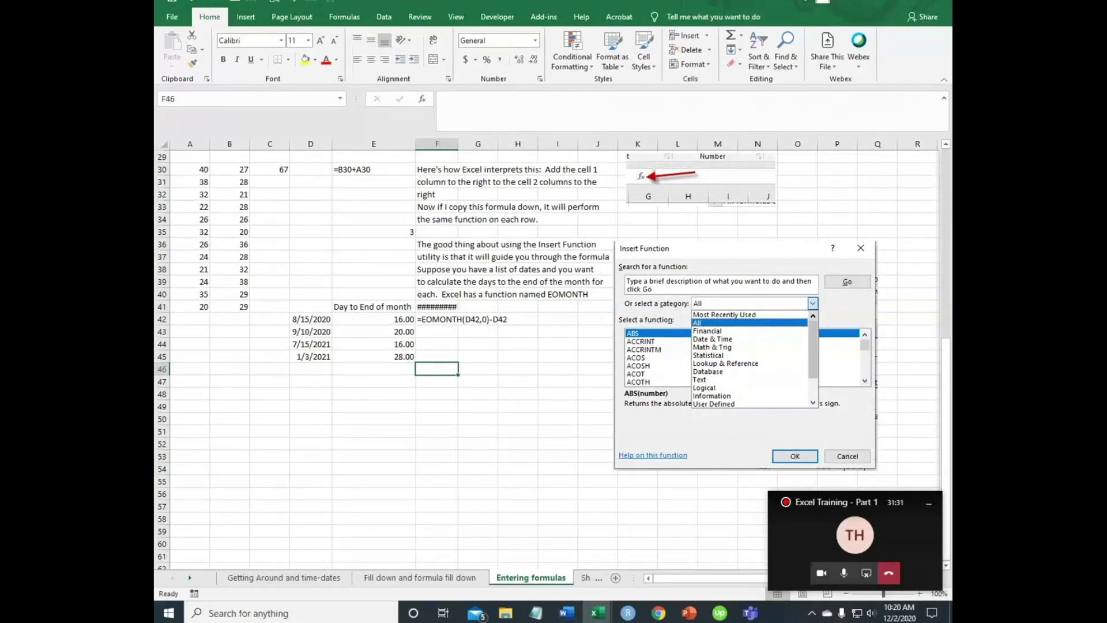
left_click(689, 612)
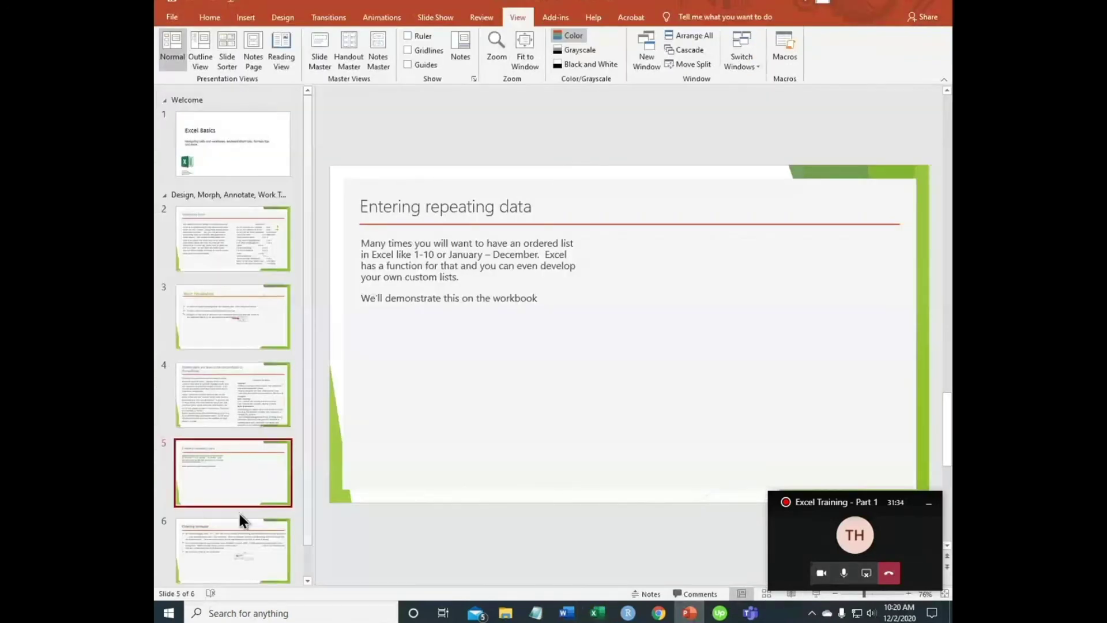
left_click(237, 540)
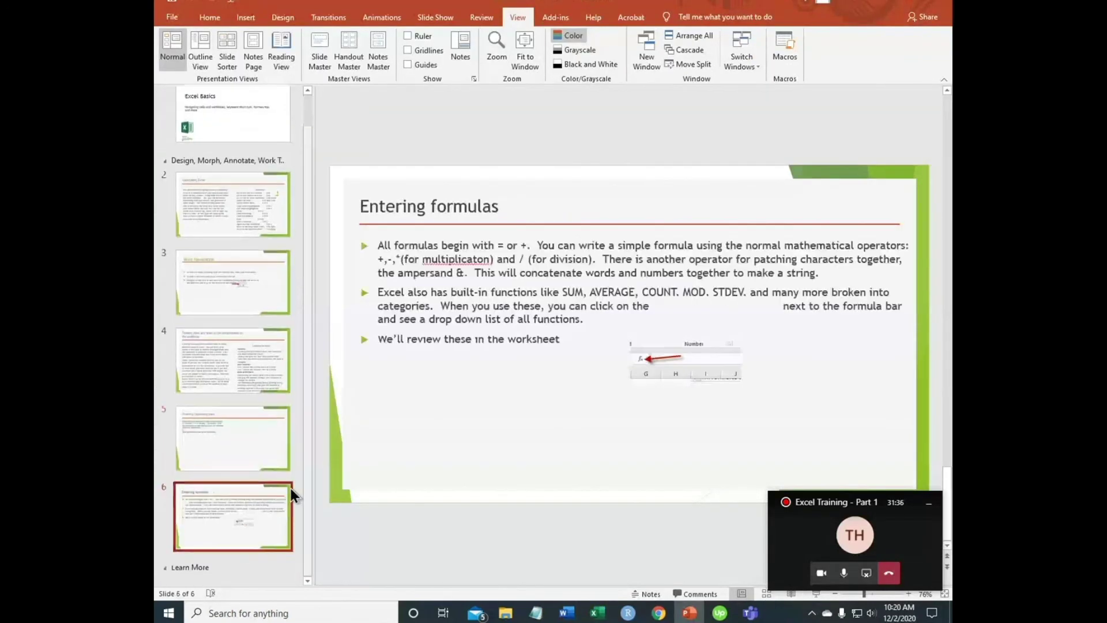
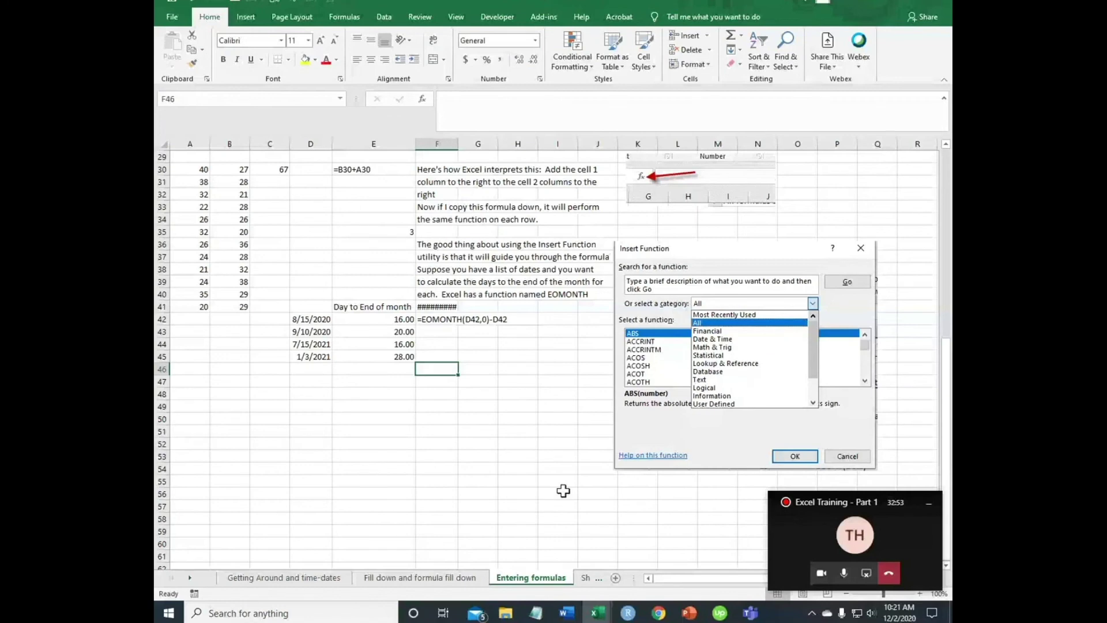
Back in the Excel workbook, examine the addition formula in C30, its source cells A30 and B30, and the FORMULATEXT formula in E30
left_click(361, 171)
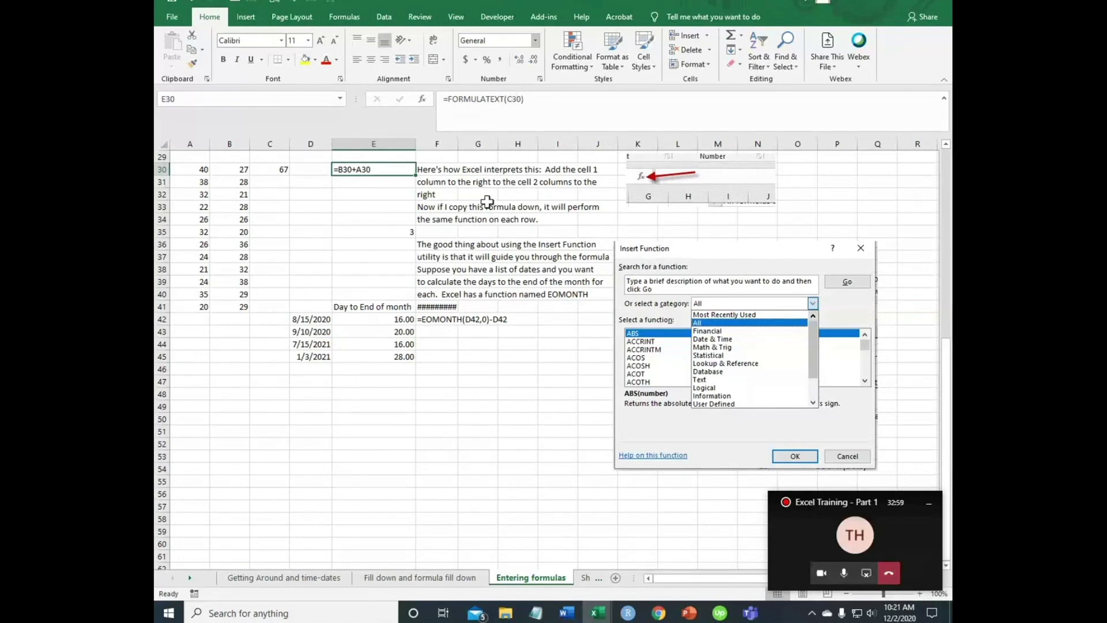
left_click(280, 170)
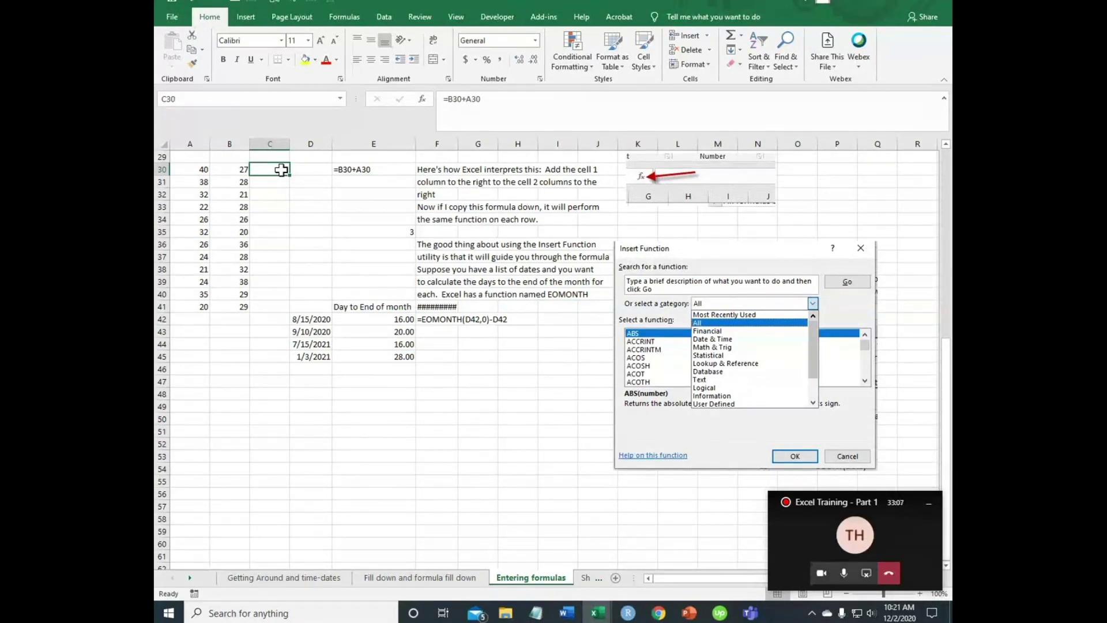
left_click(197, 169)
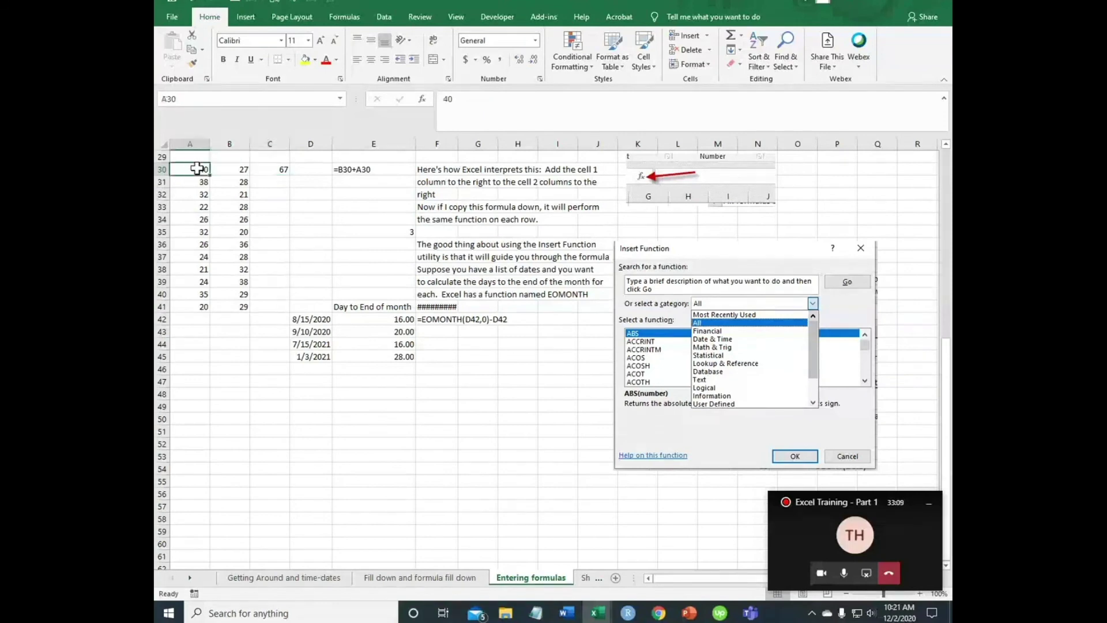
left_click(230, 169)
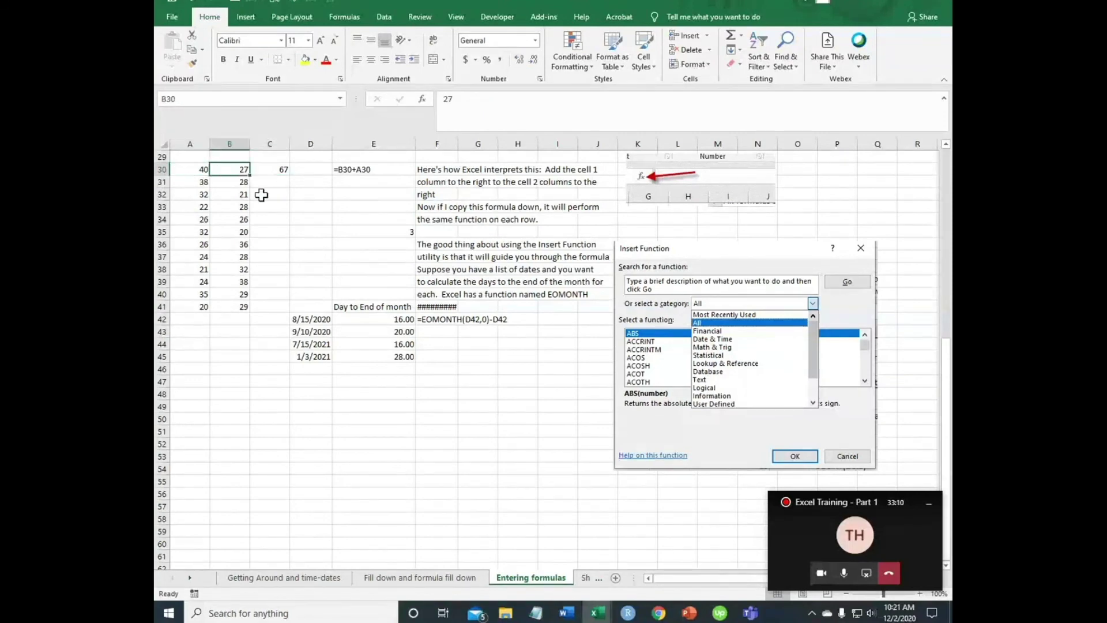
left_click(286, 172)
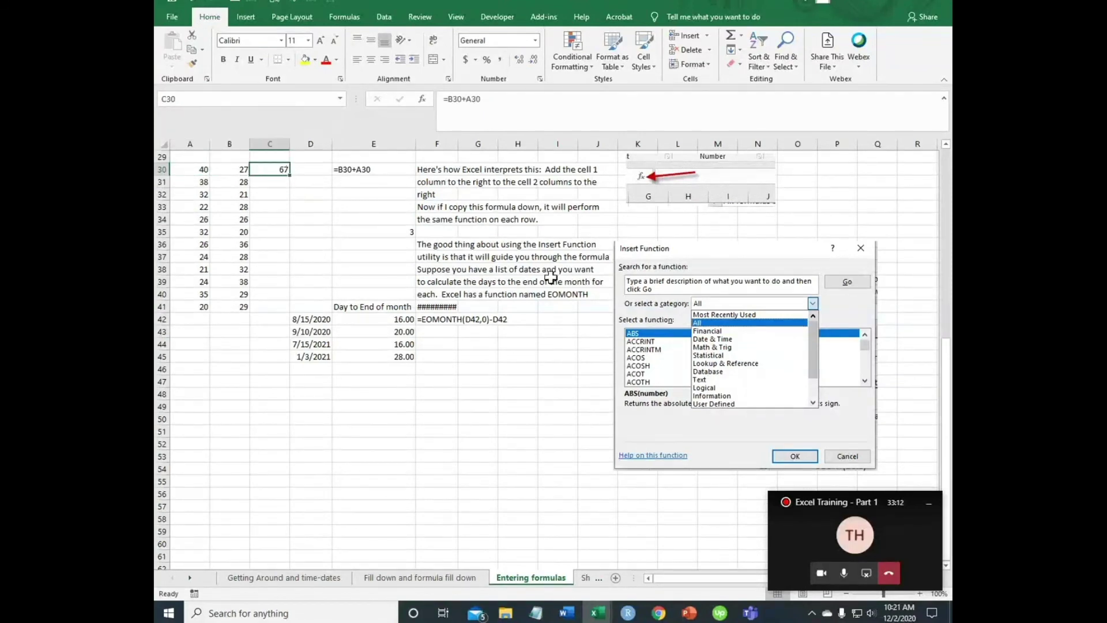
left_click(509, 168)
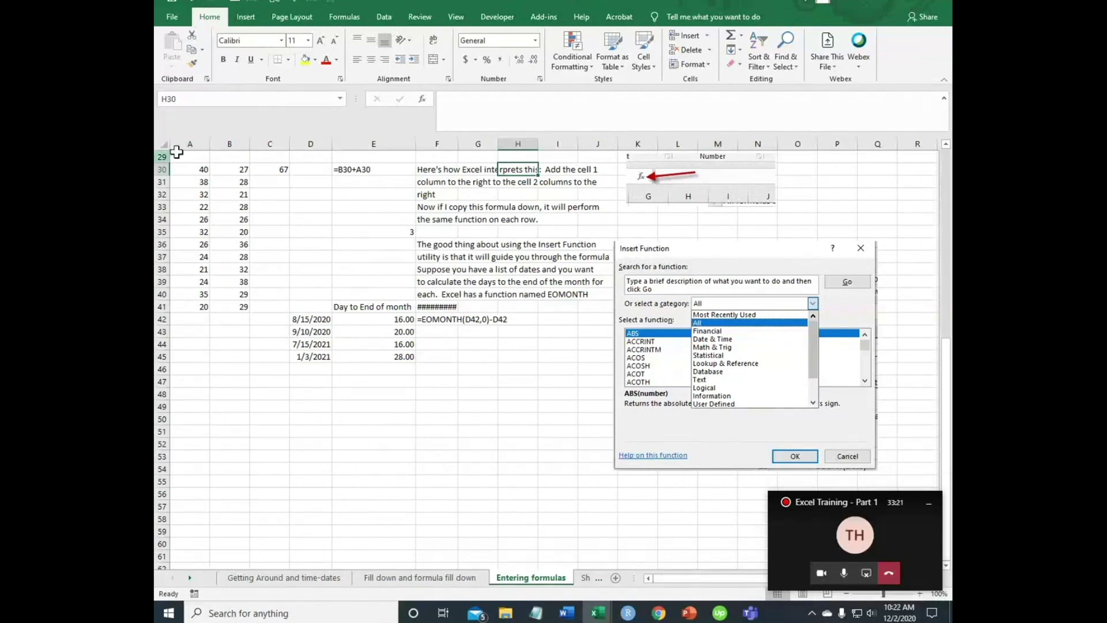
Fill the addition formula from C30 down to C45 and check the formulas in C42:C45
left_click(286, 175)
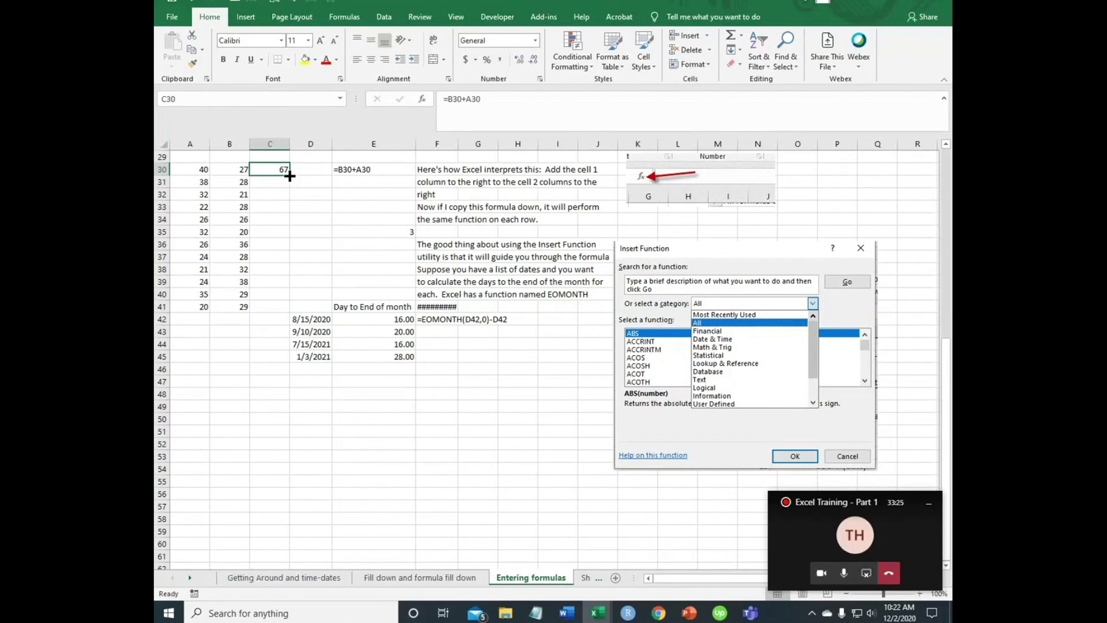
left_click_drag(289, 178, 285, 361)
left_click(282, 324)
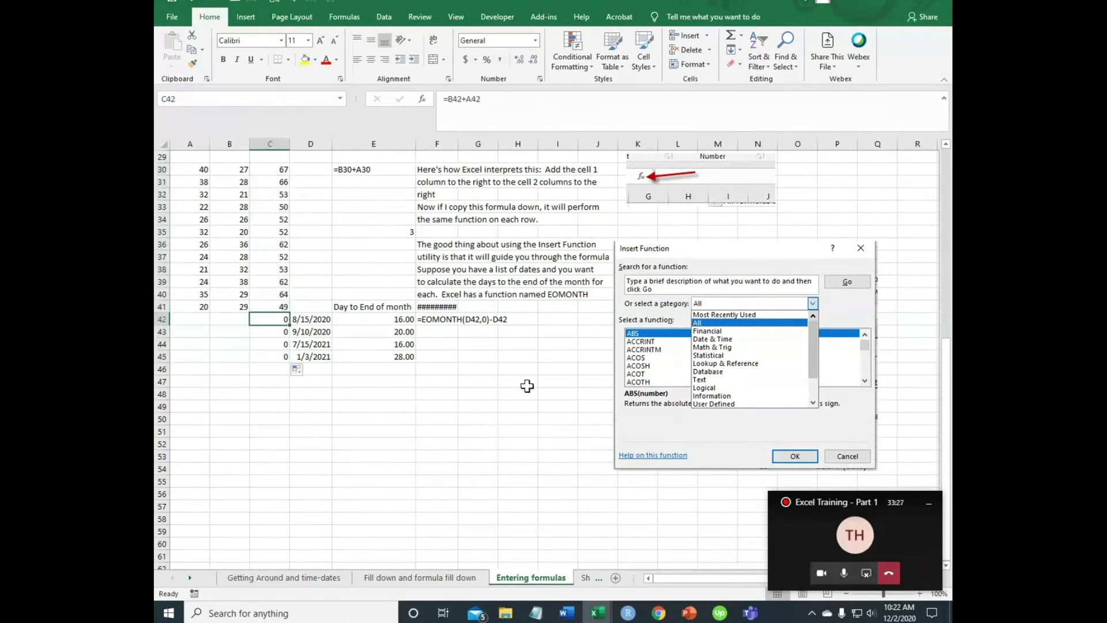
key("Down")
key("Down")
key("Down")
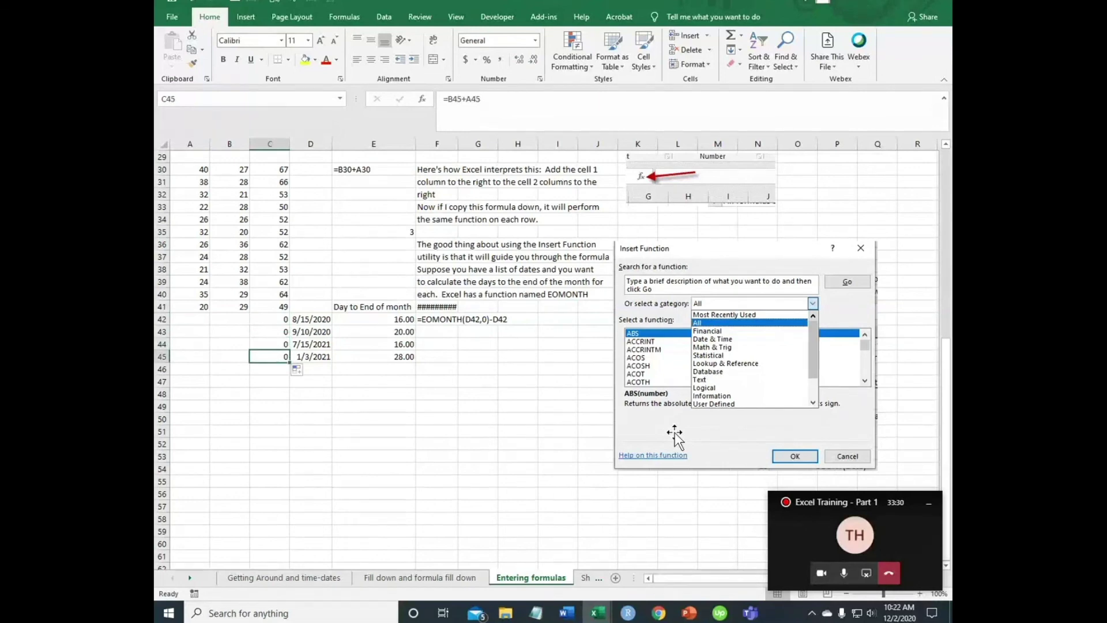
Clear the surplus addition formulas from C42:C45, beside the list of dates
key("Up")
key("Up")
key("Up")
key("Down")
key("Down")
key("Down")
key("Up")
key("ctrl+z")
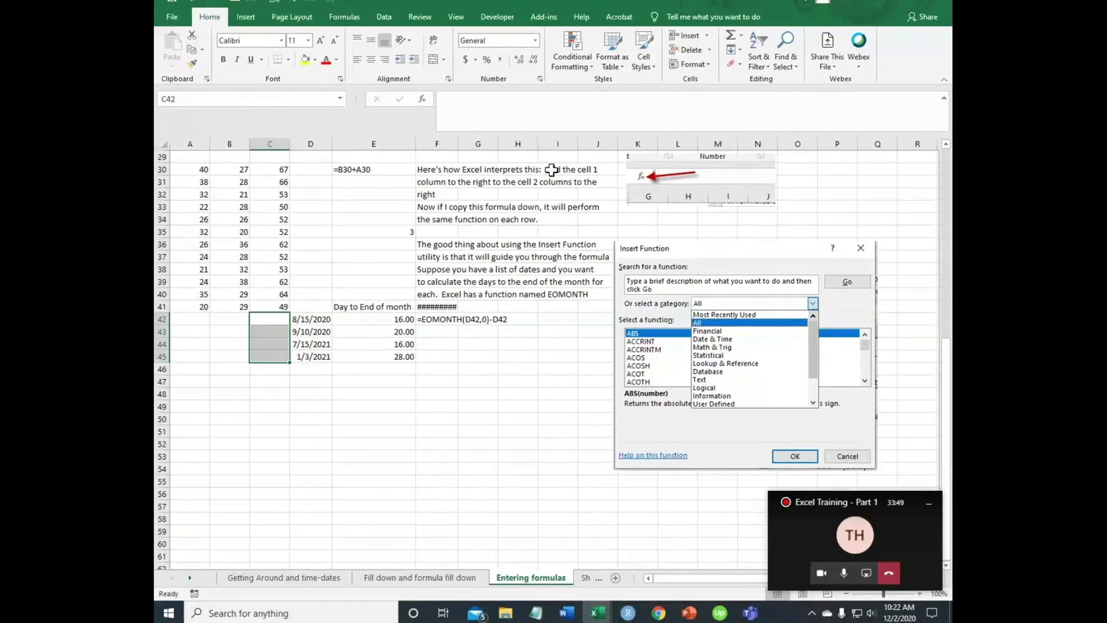
Check the addition formula in C30 and total the first column in A42 with =SUM(A30:A41)
left_click(281, 172)
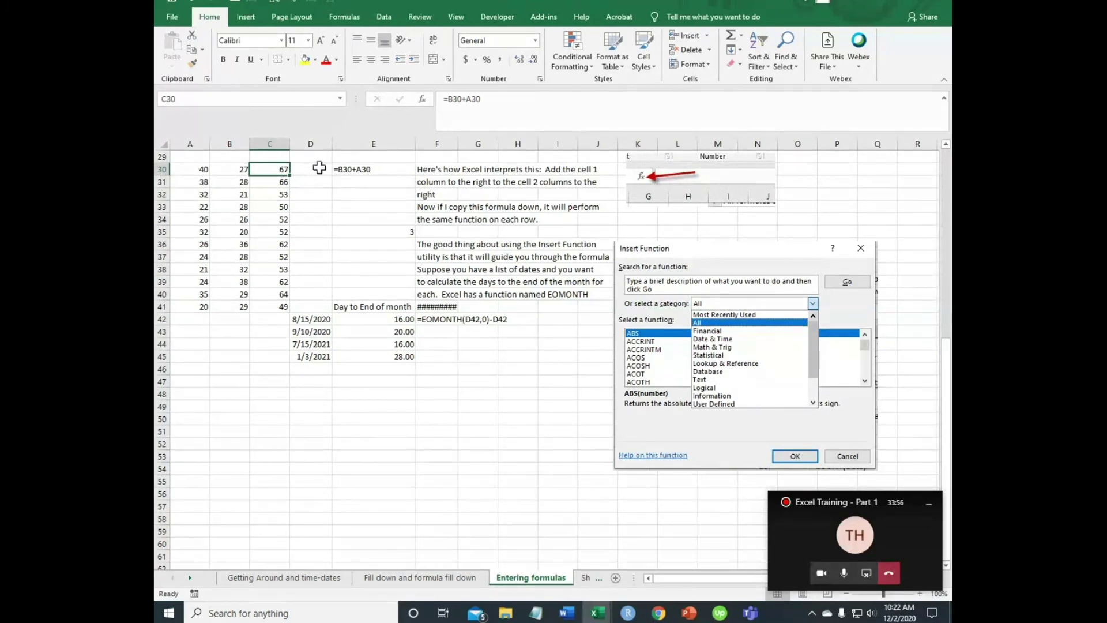
left_click(193, 319)
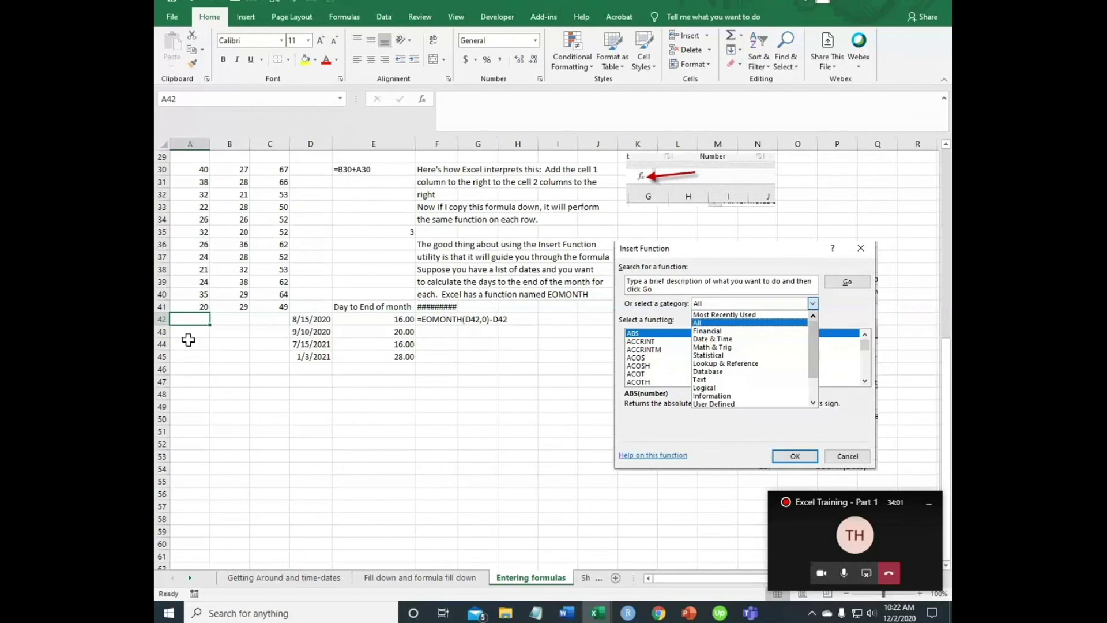
left_click(728, 31)
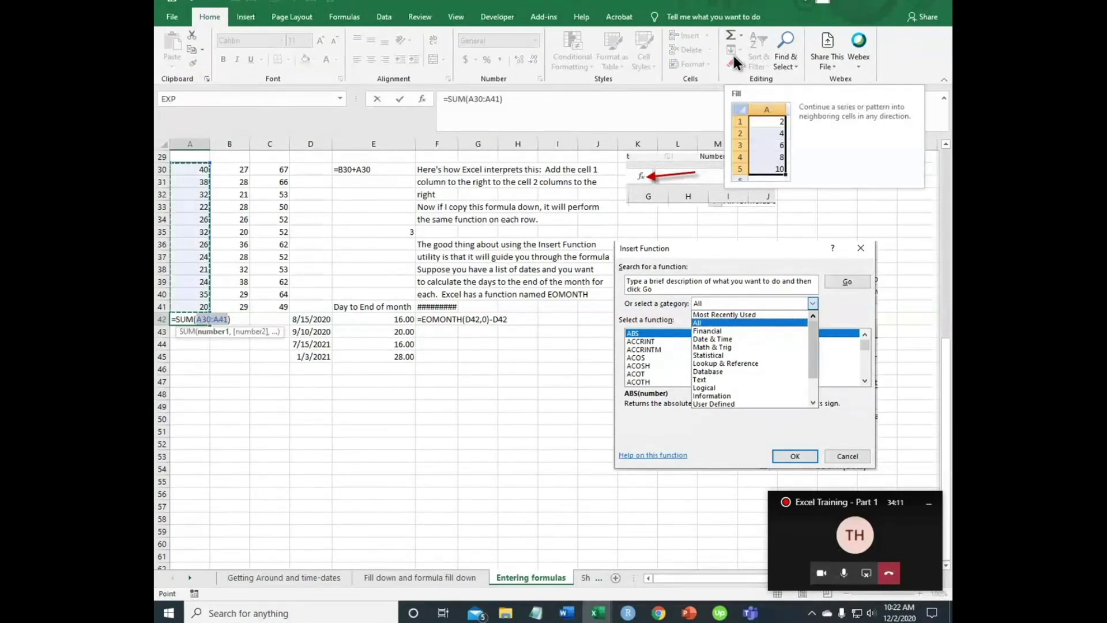
key("Return")
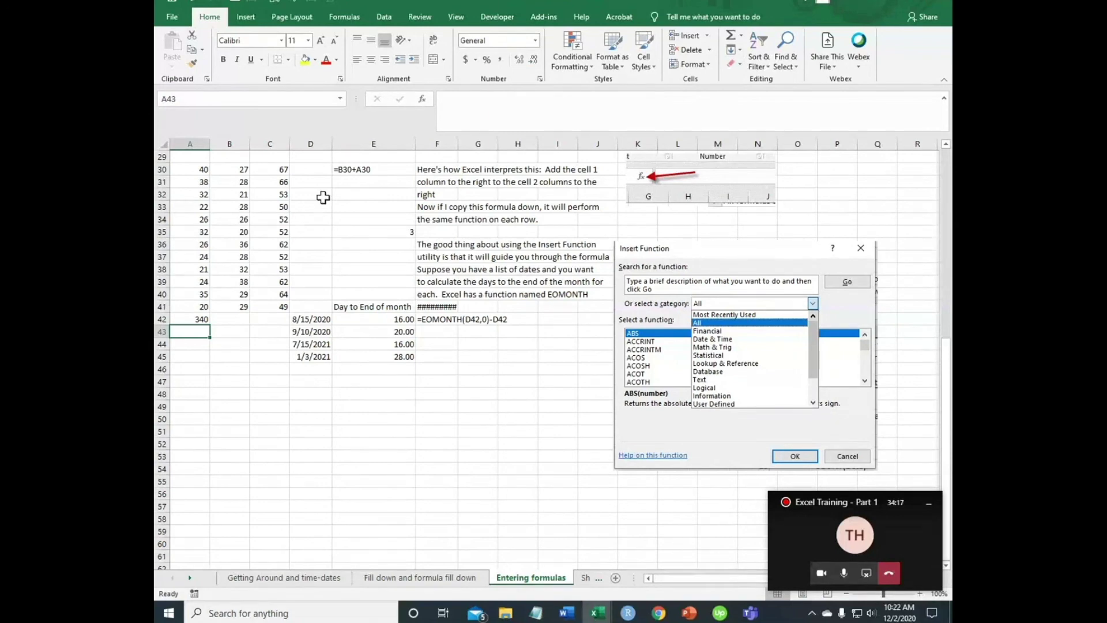
left_click(270, 170)
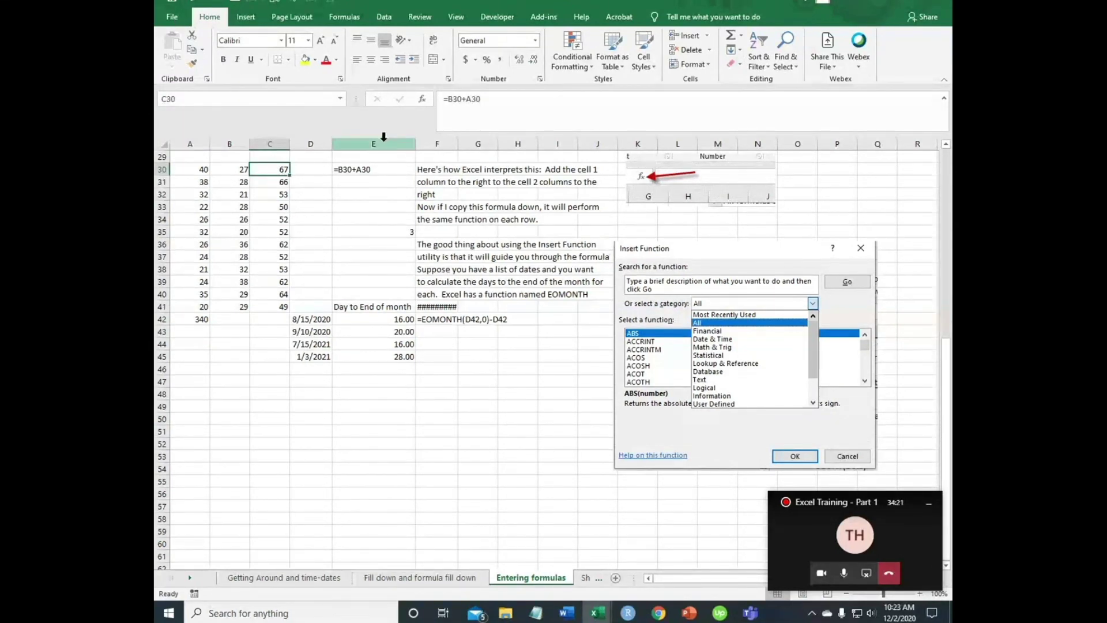
left_click(485, 98)
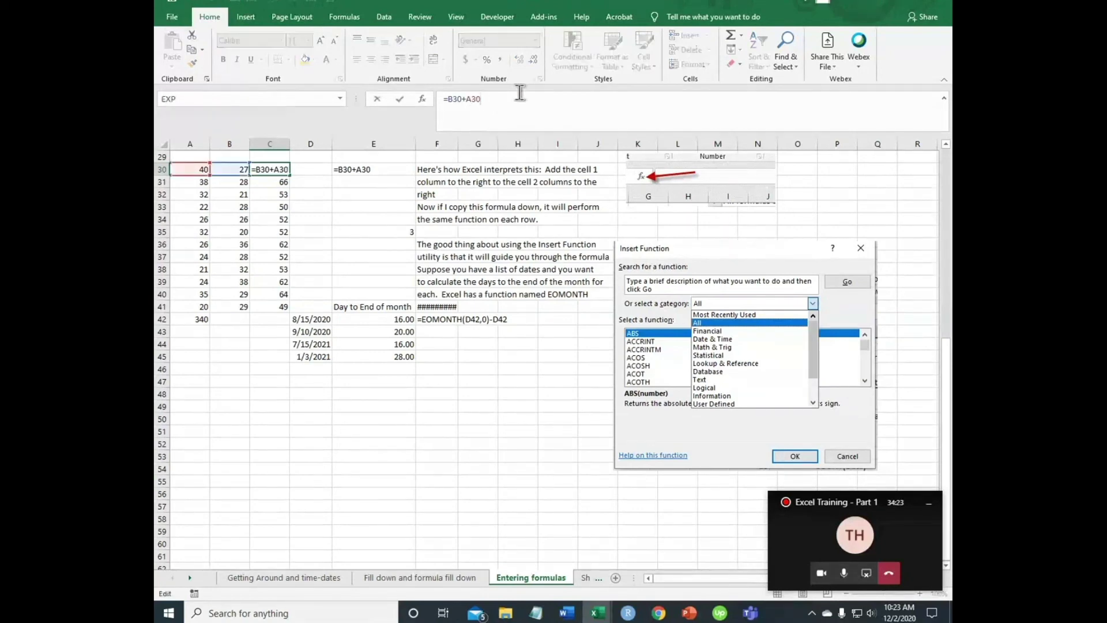
type("/")
left_click(192, 327)
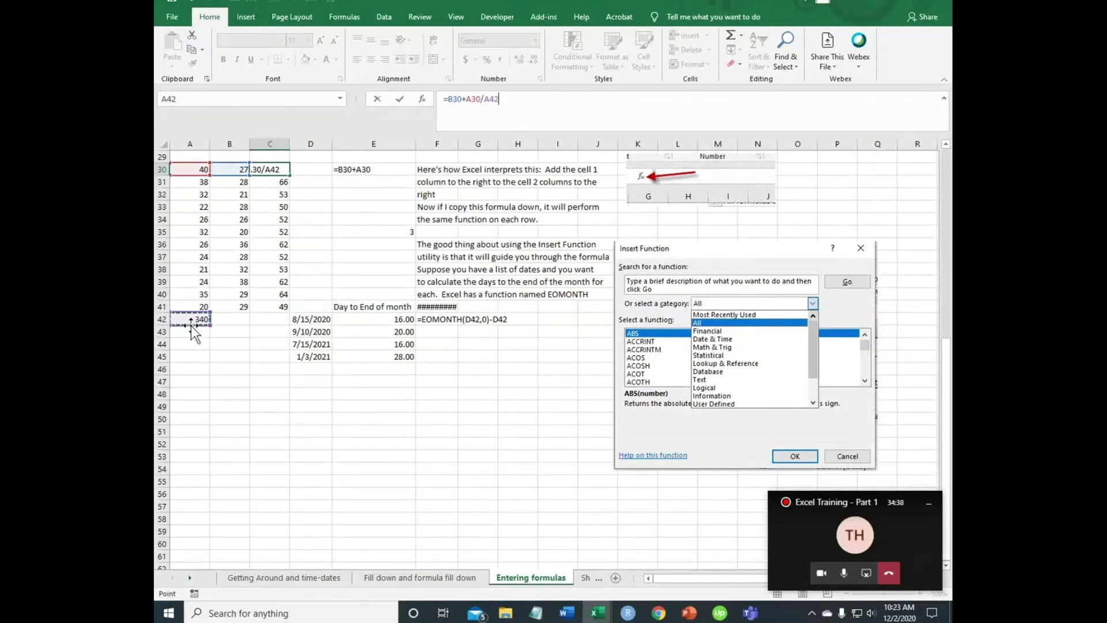
key("F4")
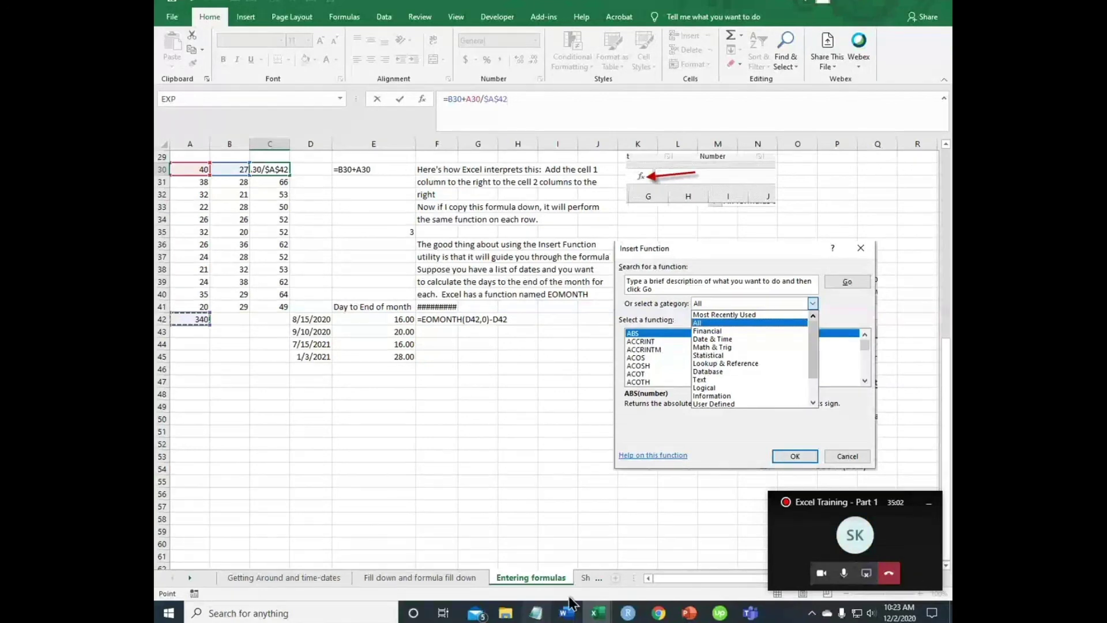
mouse_move(604, 612)
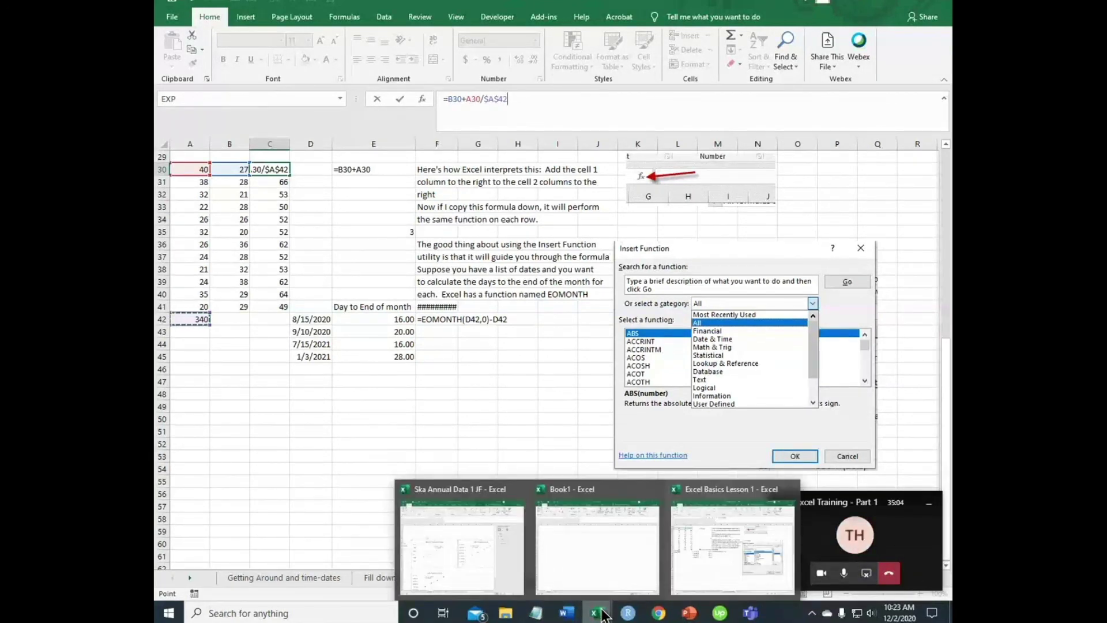
mouse_move(652, 520)
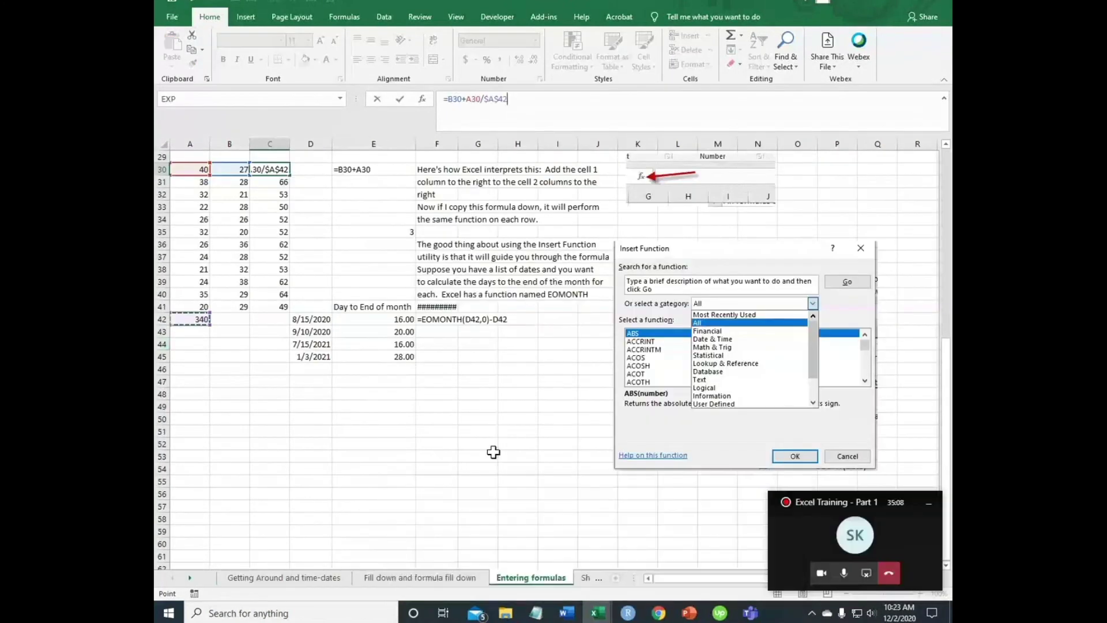
left_click(383, 415)
left_click(436, 443)
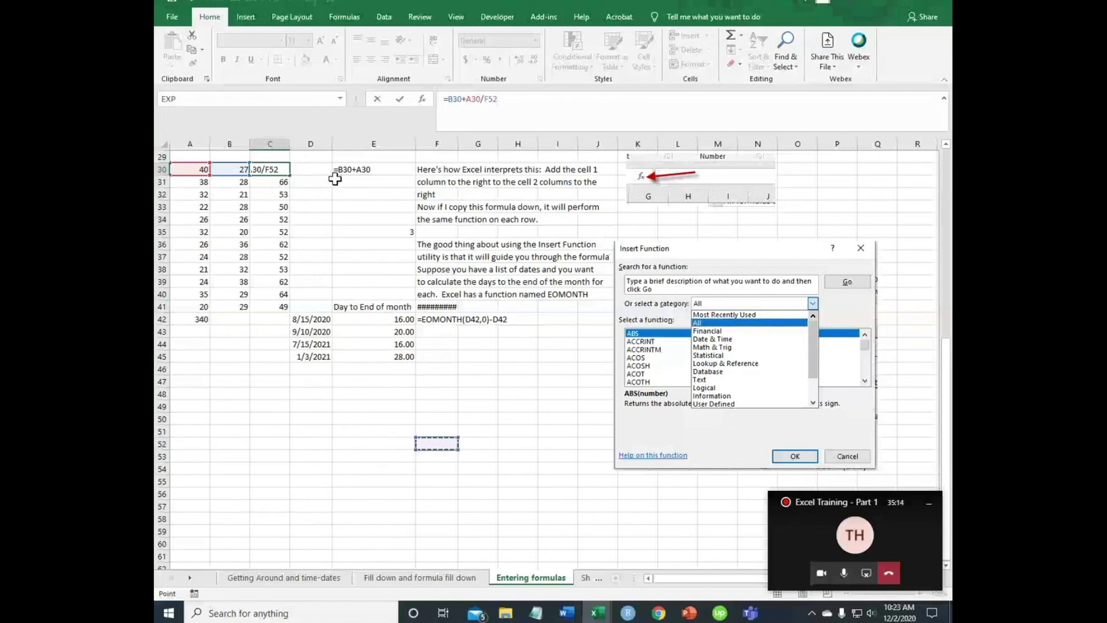
key("BackSpace")
key("BackSpace")
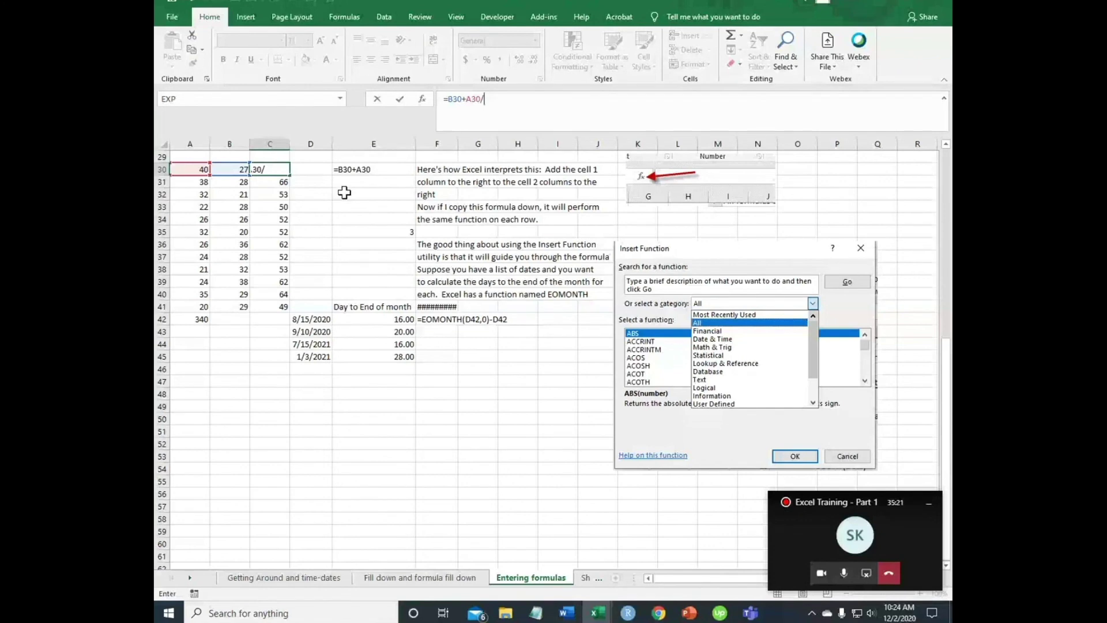
key("Escape")
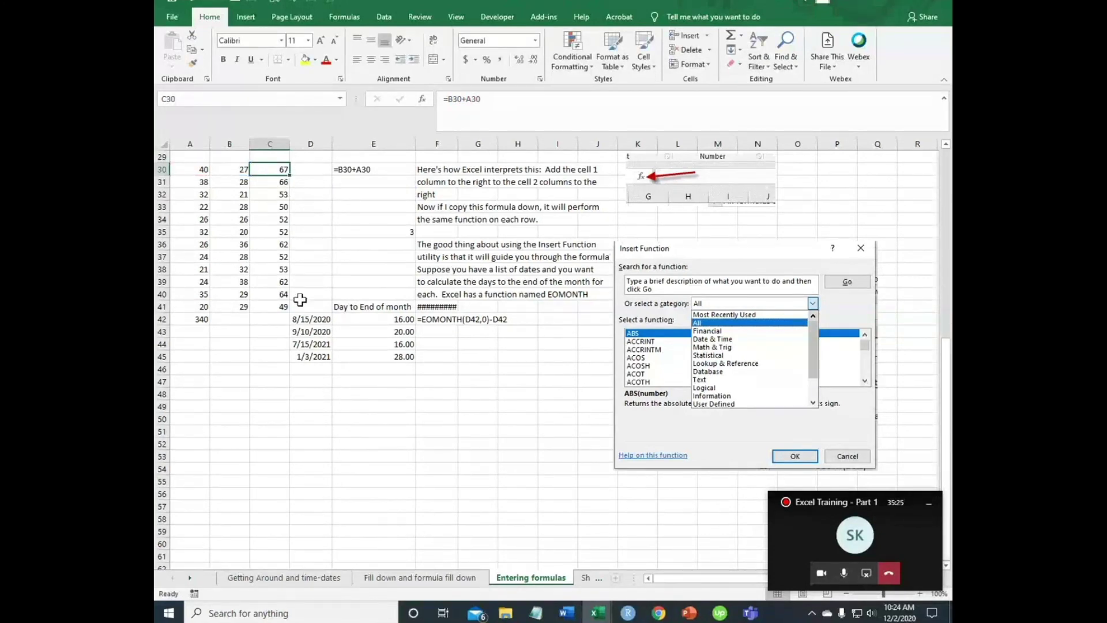
Move the days-to-end-of-month block from D41:G45 down so that it starts at D46
left_click_drag(303, 294, 482, 309)
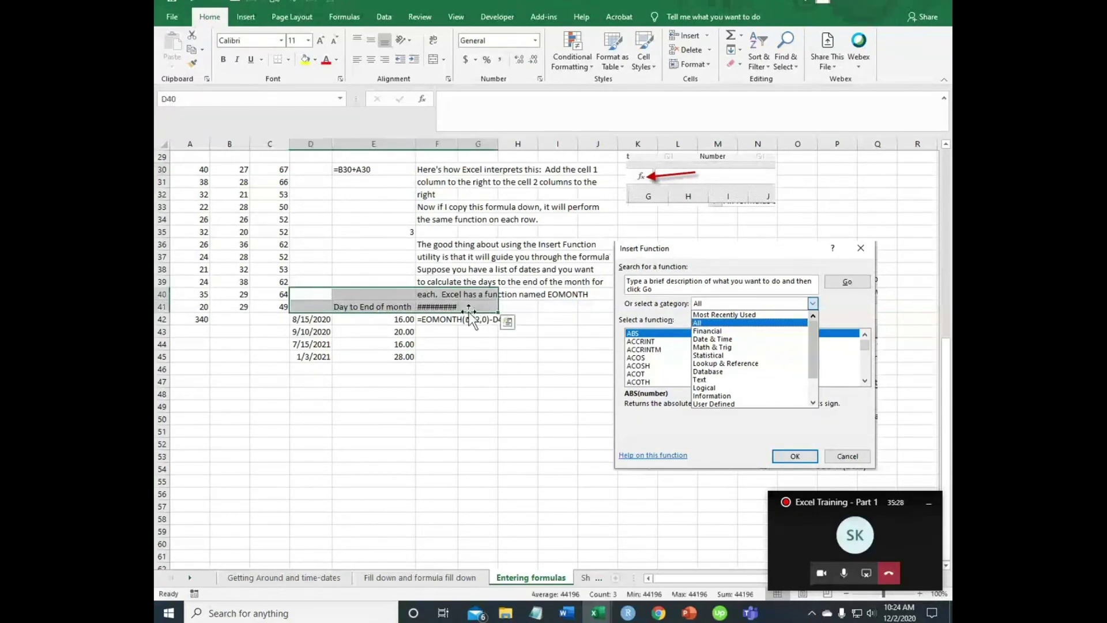
left_click(315, 307)
left_click_drag(320, 308, 496, 358)
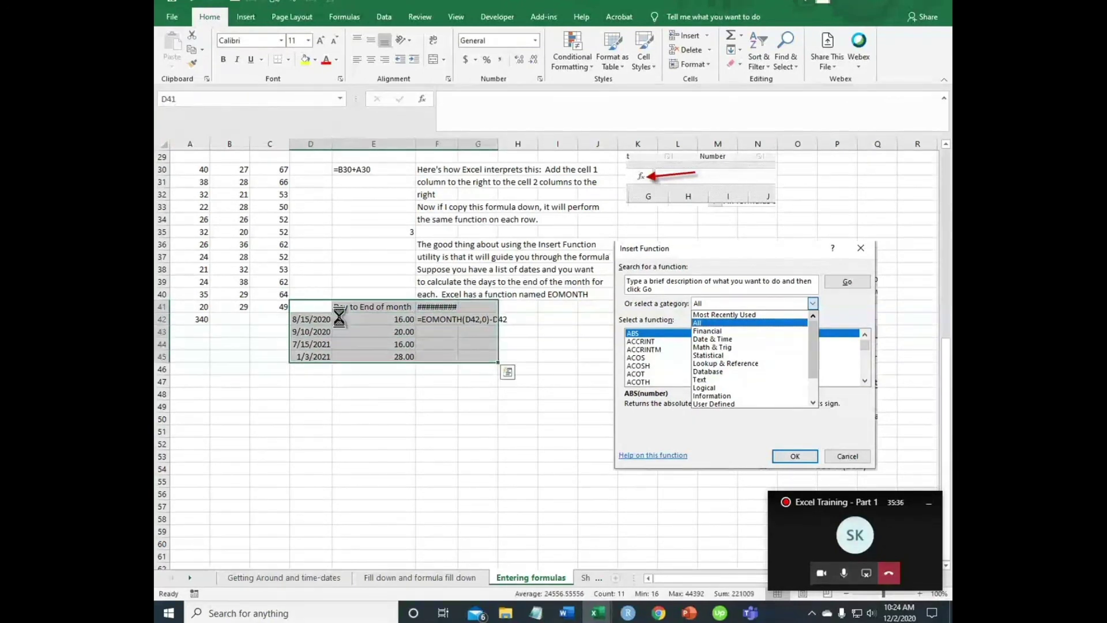
key("ctrl+c")
key("Down")
key("Down")
key("Down")
key("Down")
key("Down")
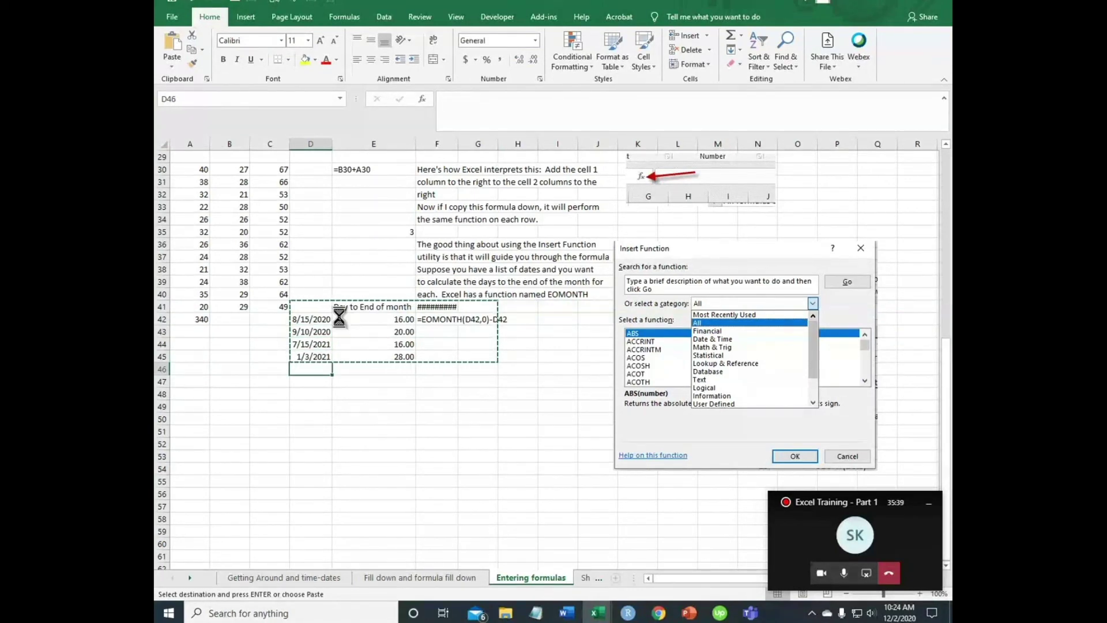
key("ctrl+v")
key("Up")
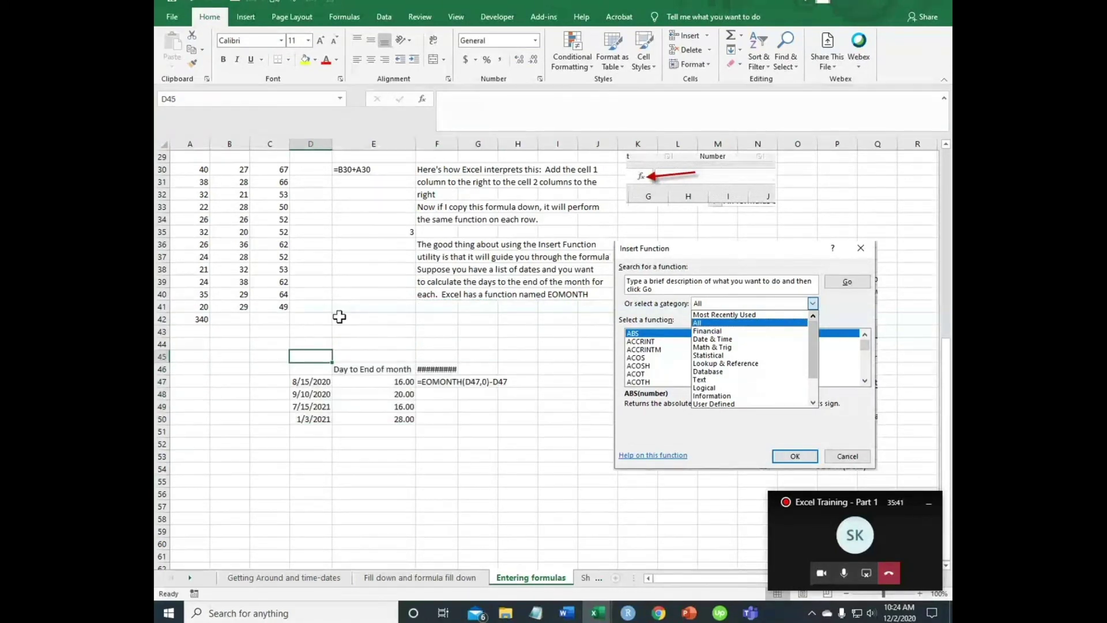
key("Up")
key("Up")
key("Up")
key("Up")
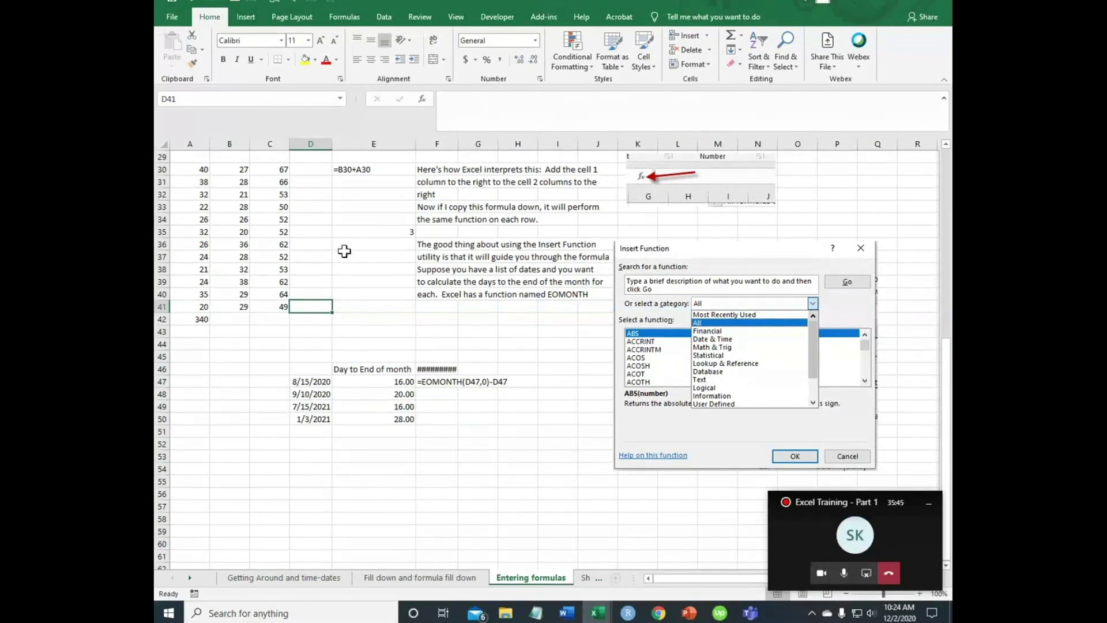
Clear the addition formulas in C31:C41 and refill them from C30 down to C41
left_click_drag(277, 181, 279, 312)
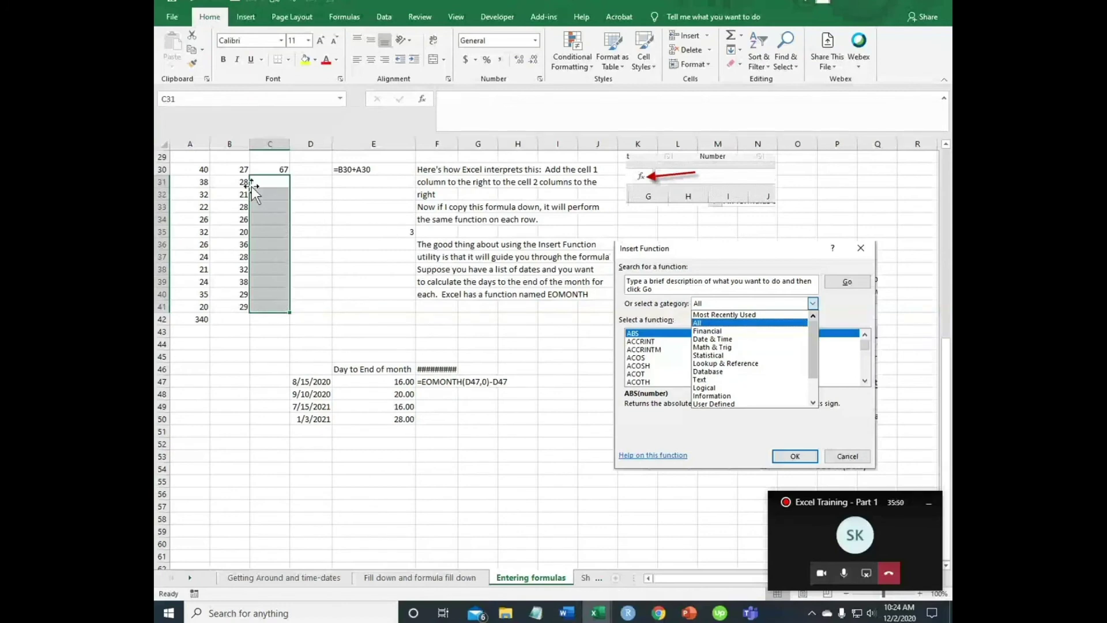
key("ctrl+z")
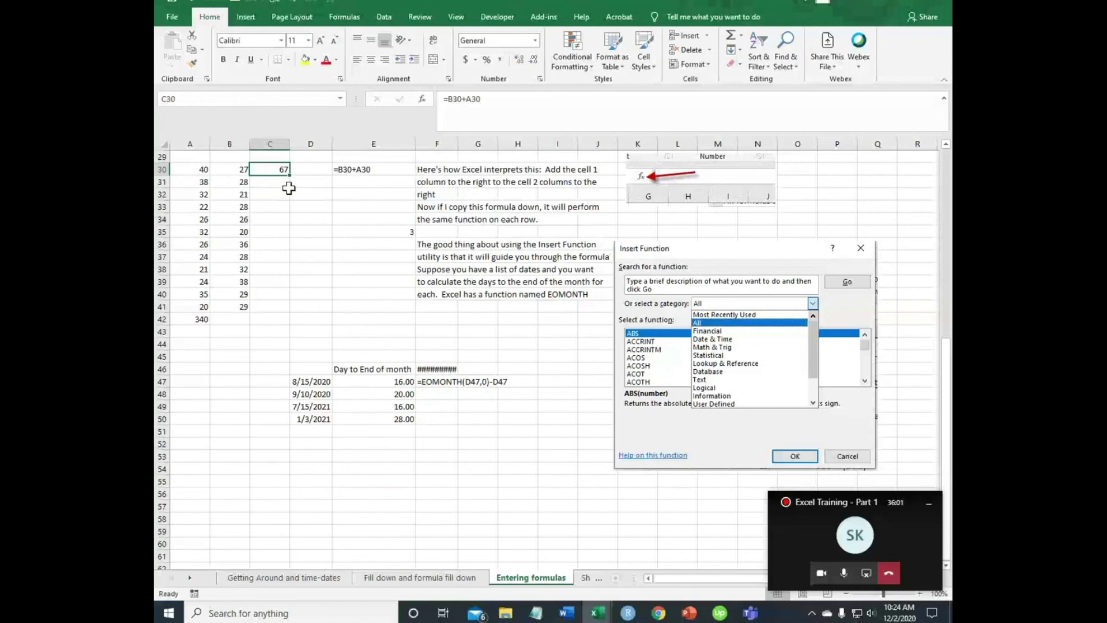
left_click_drag(289, 174, 290, 312)
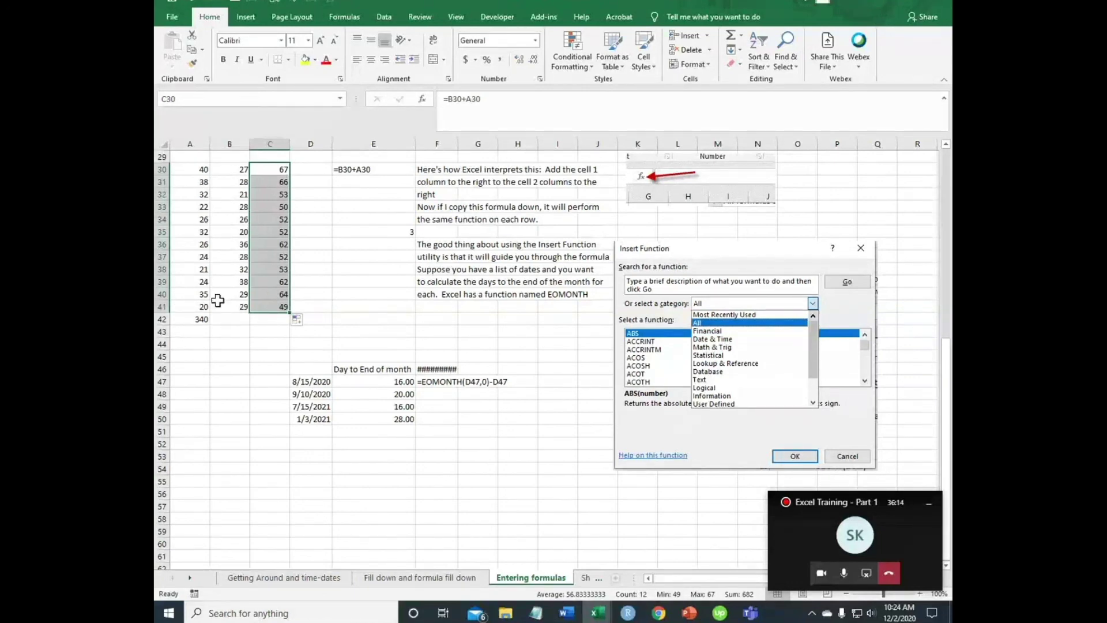
Clear the total in A42, re-enter it as =SUM(A30:A41), and check its formula
left_click(203, 317)
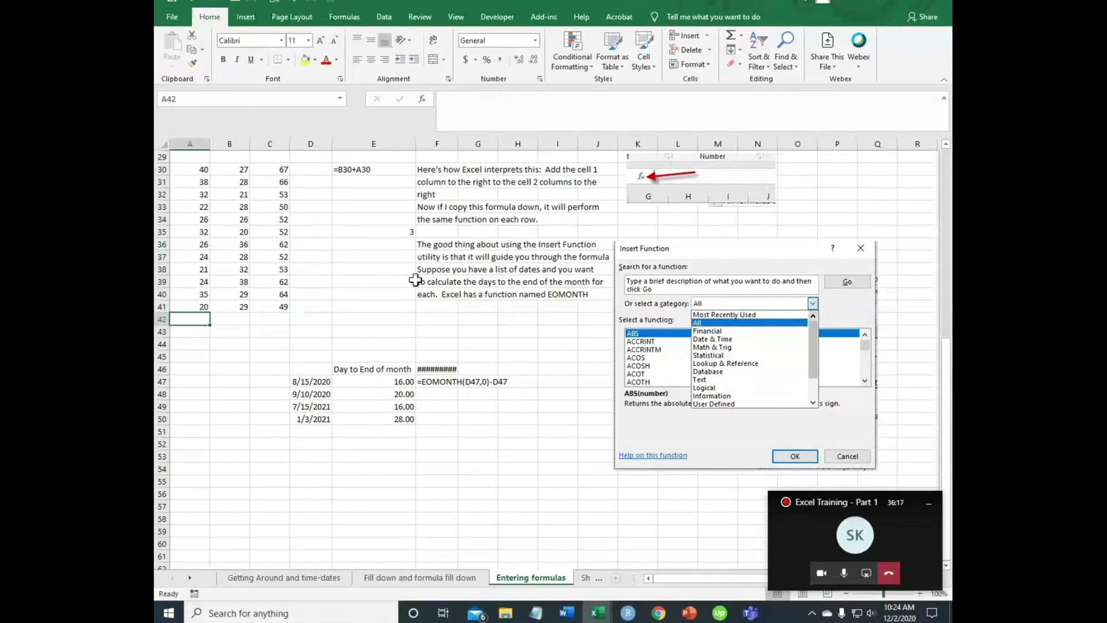
left_click(731, 34)
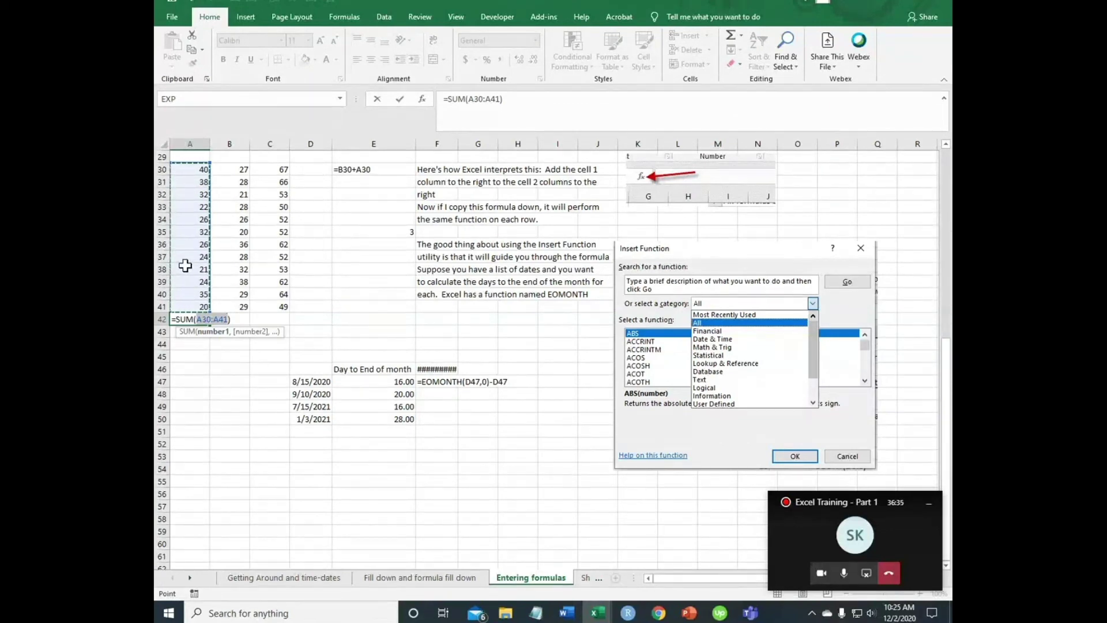
key("Return")
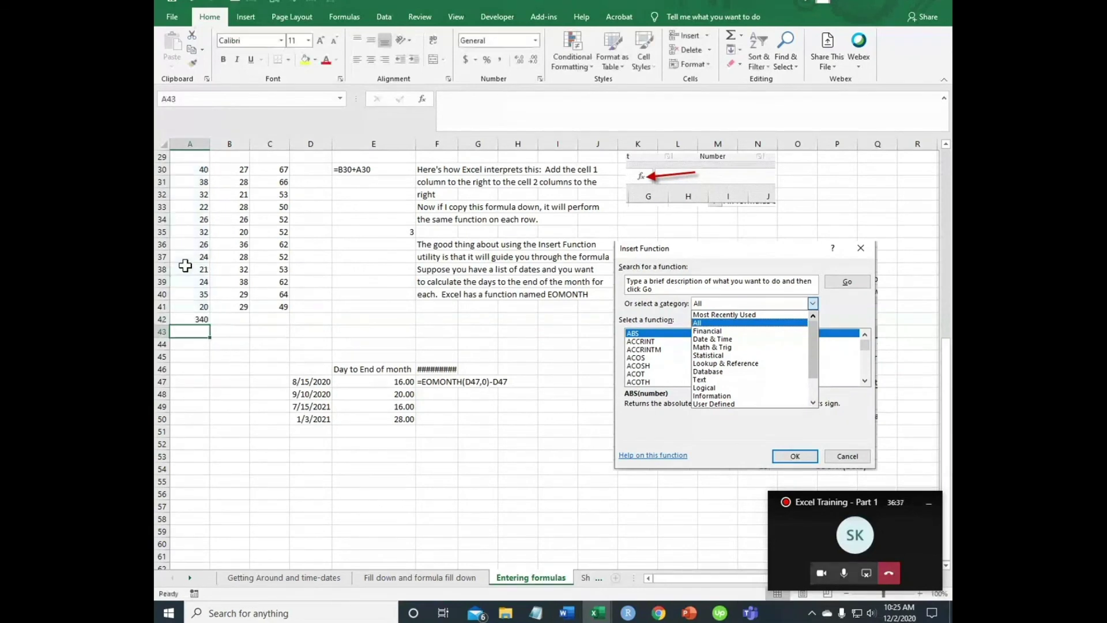
left_click(205, 318)
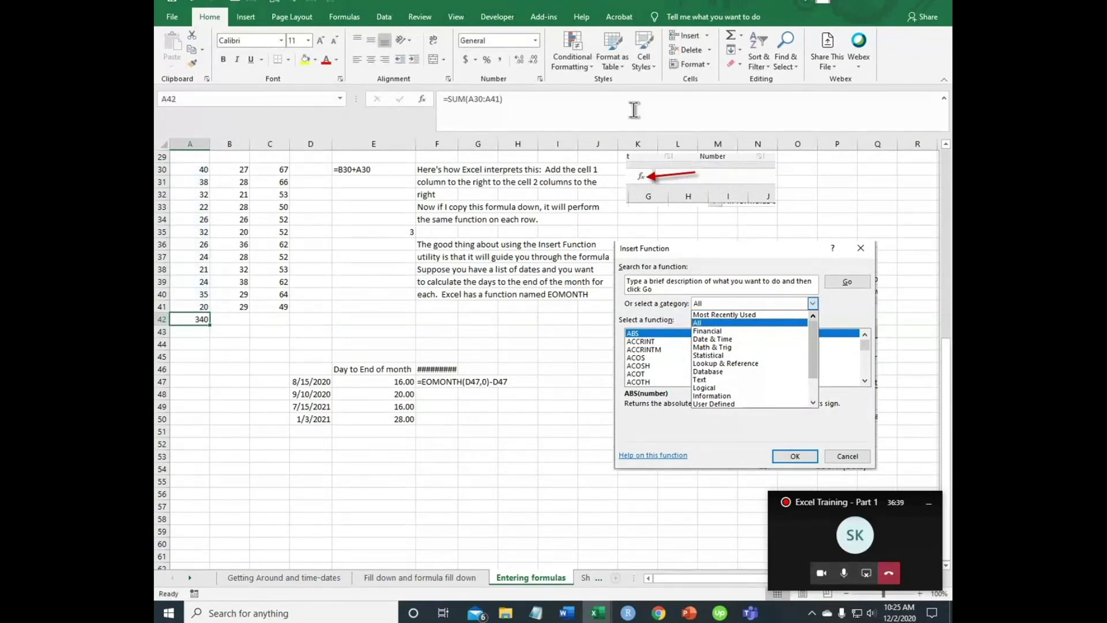
Extend the formula in C30 to divide by the column total with a relative reference: =B30+A30/A42
left_click(277, 167)
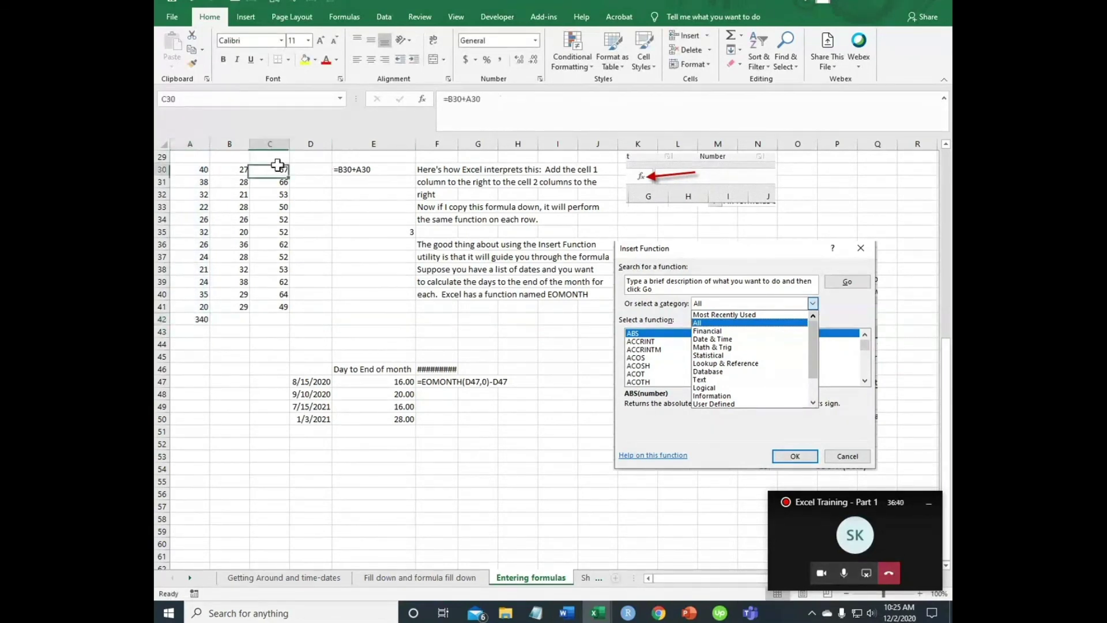
left_click(489, 101)
type("/")
left_click(196, 319)
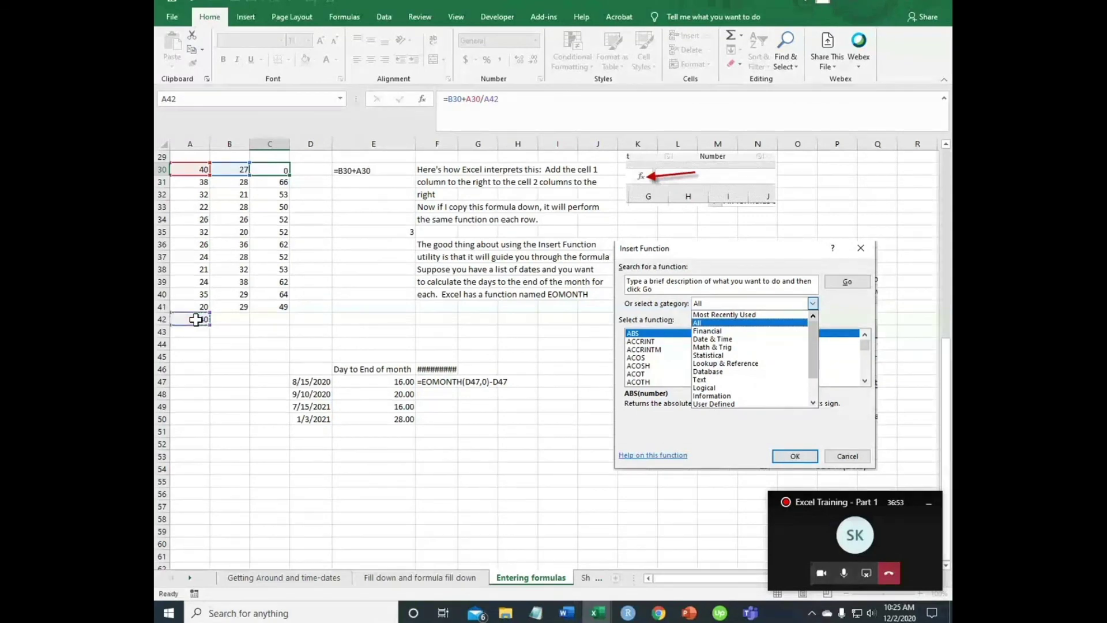
key("Return")
Fill the division formula from C30 down to C41 and examine how its references shifted in C31
left_click(285, 171)
left_click(289, 176)
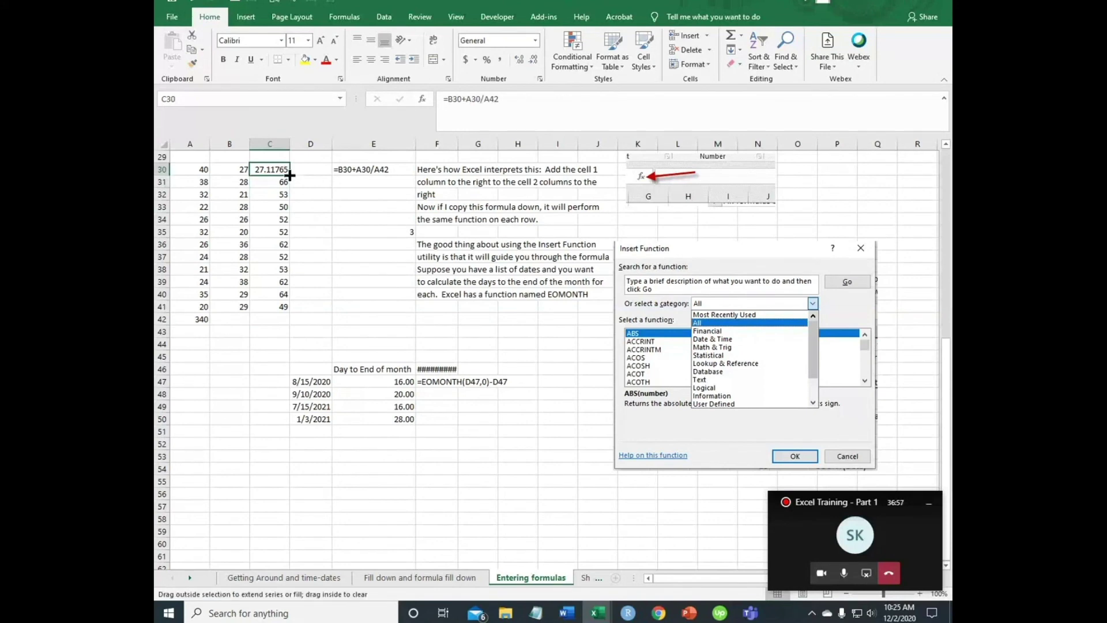
left_click_drag(291, 175, 292, 175)
double_click(291, 176)
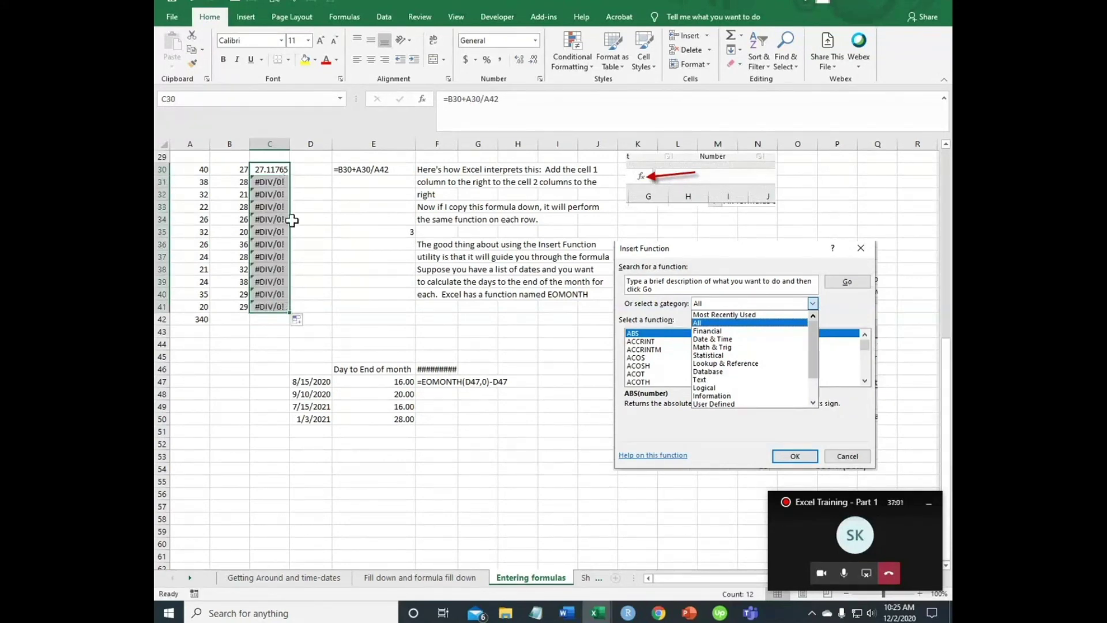
left_click(263, 182)
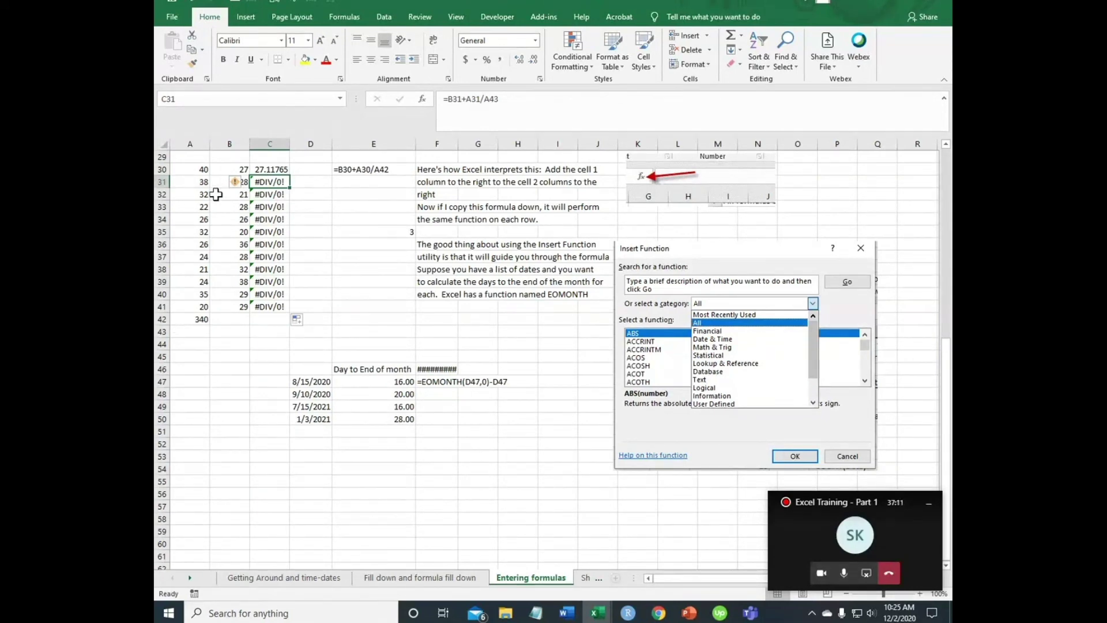
Make the A42 reference in the C30 formula absolute, giving =B30+A30/$A$42
left_click(270, 171)
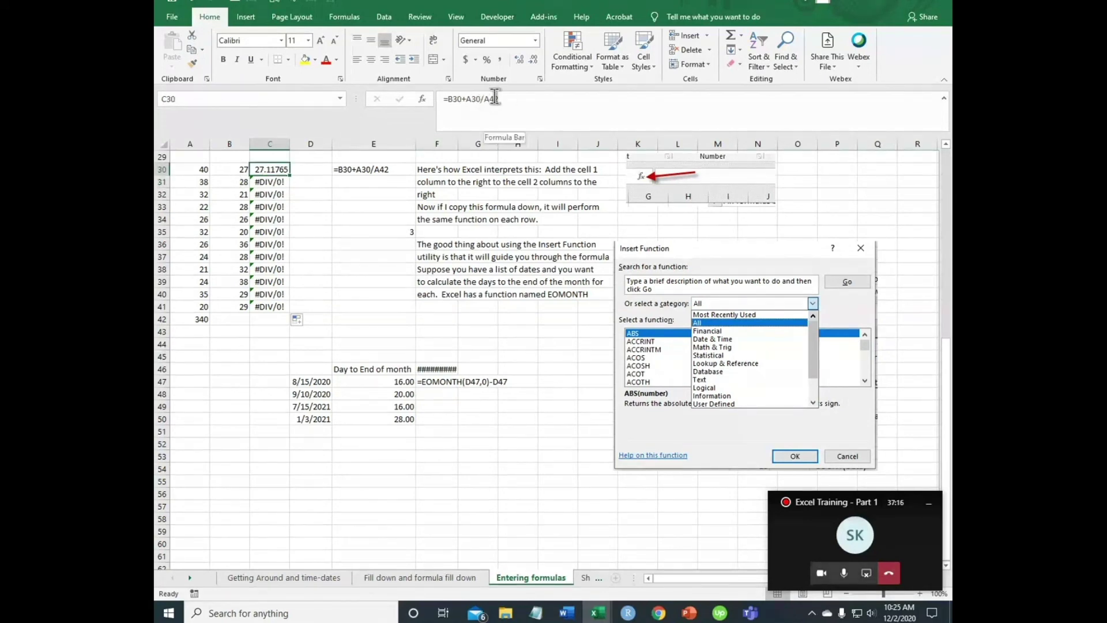
left_click(518, 99)
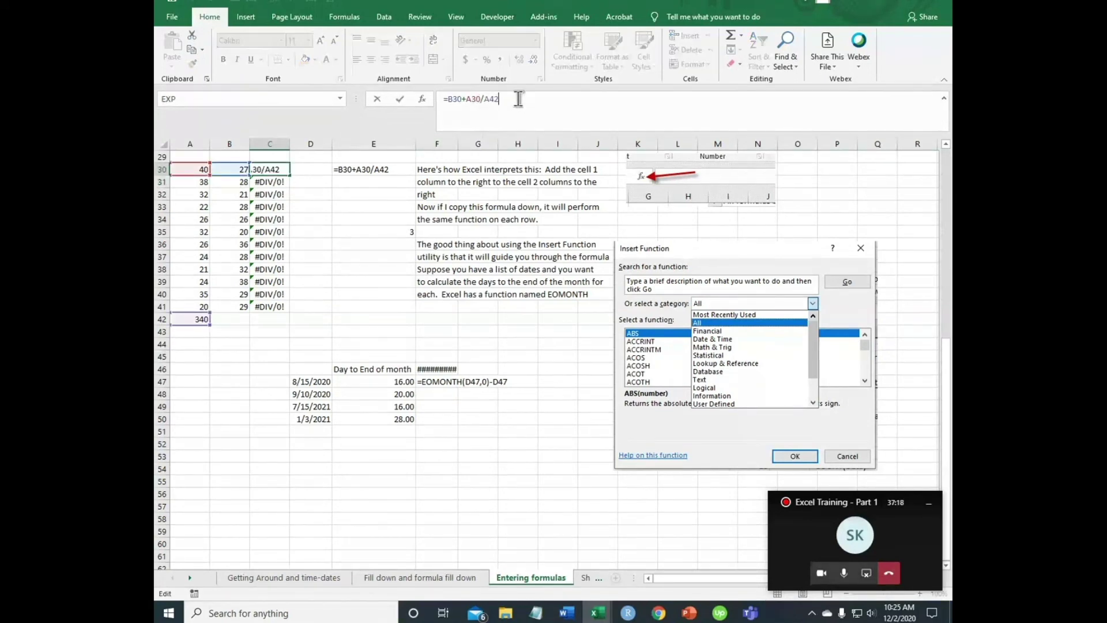
key("BackSpace")
key("BackSpace")
key("BackSpace")
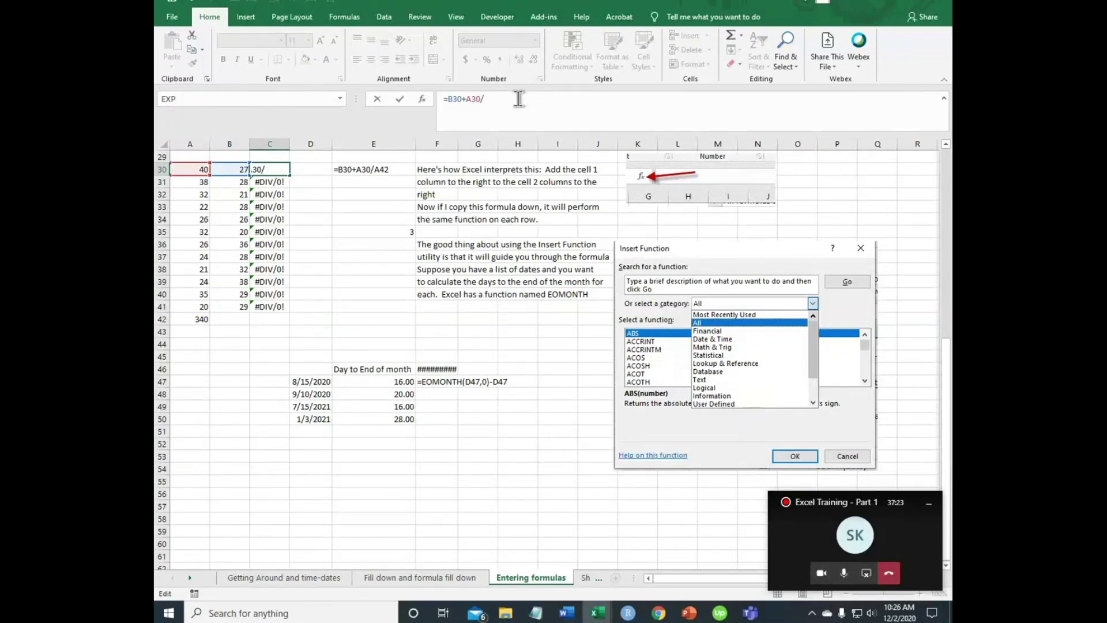
type("a42")
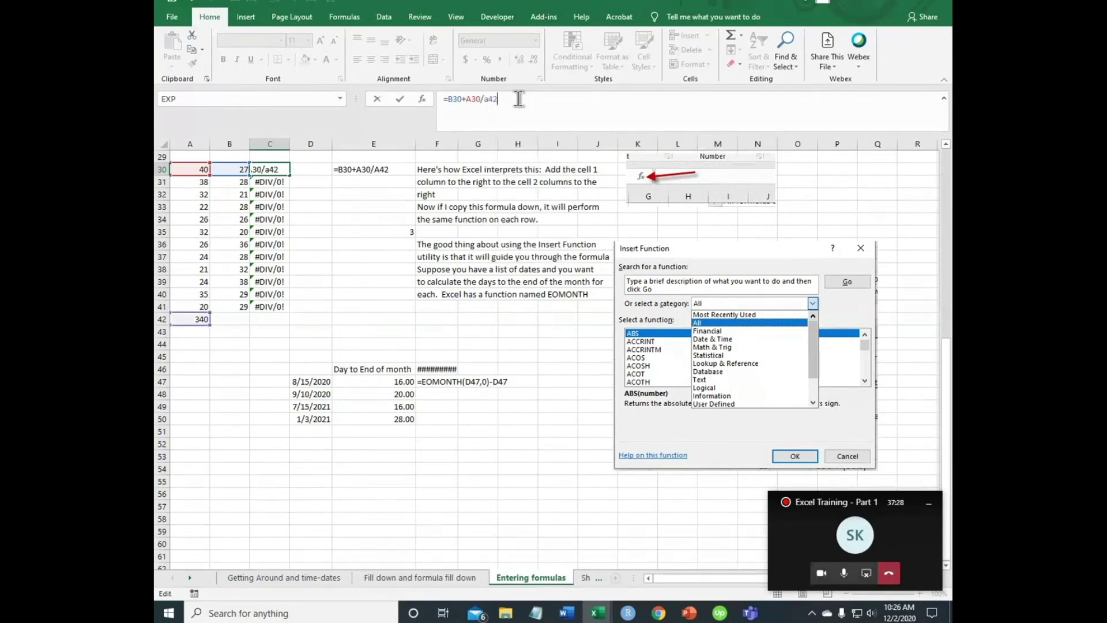
left_click(489, 101)
key("F4")
key("Return")
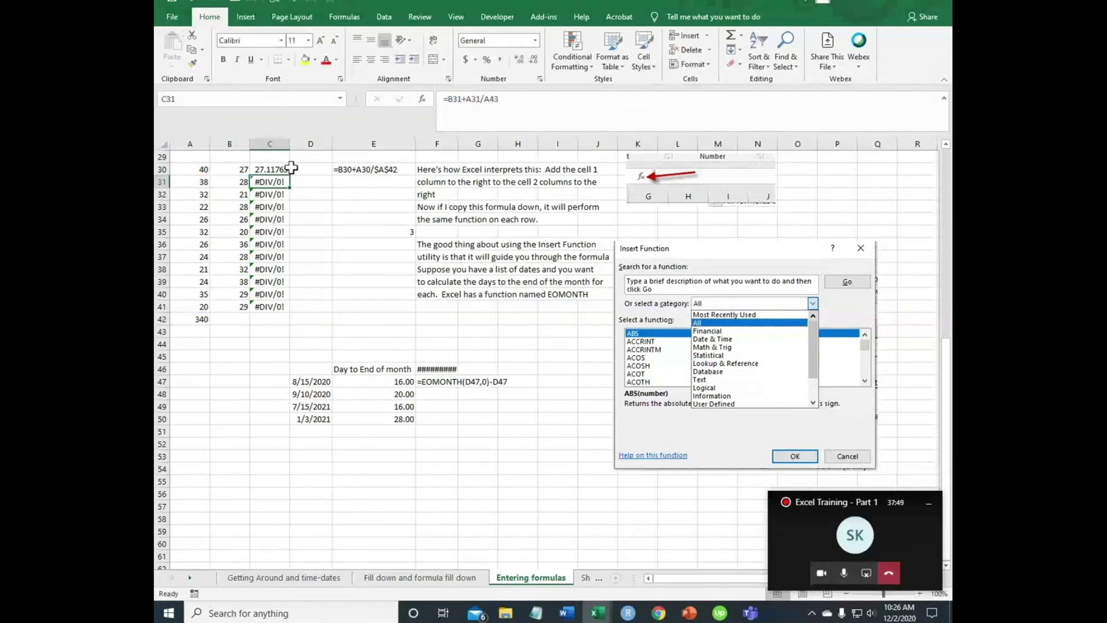
Fill the formula with the absolute $A$42 reference from C30 down to C41
left_click(286, 169)
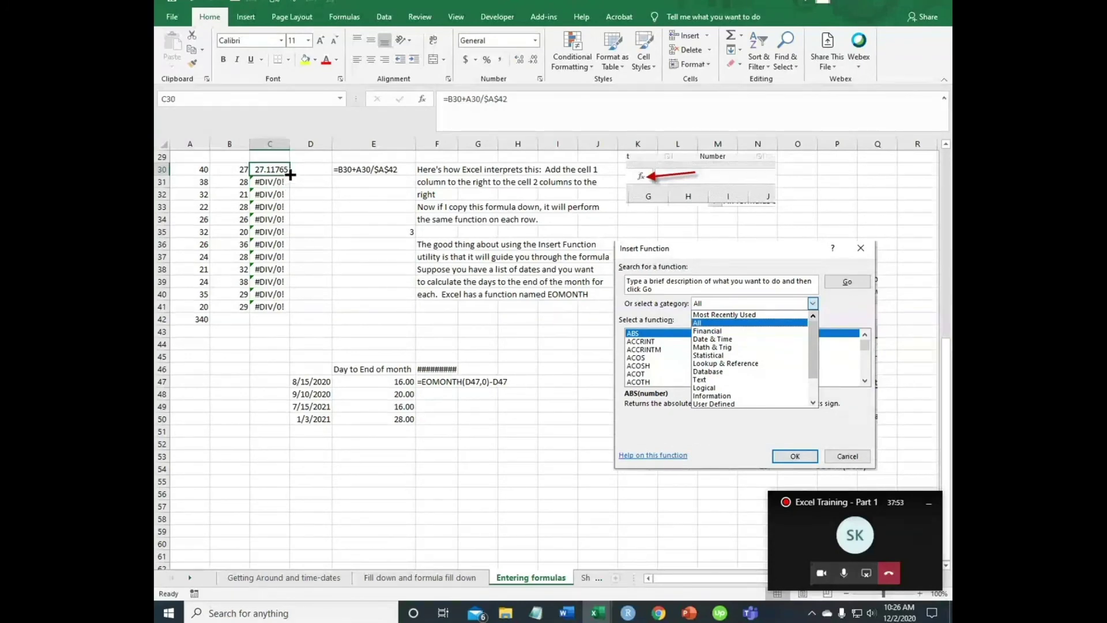
double_click(290, 174)
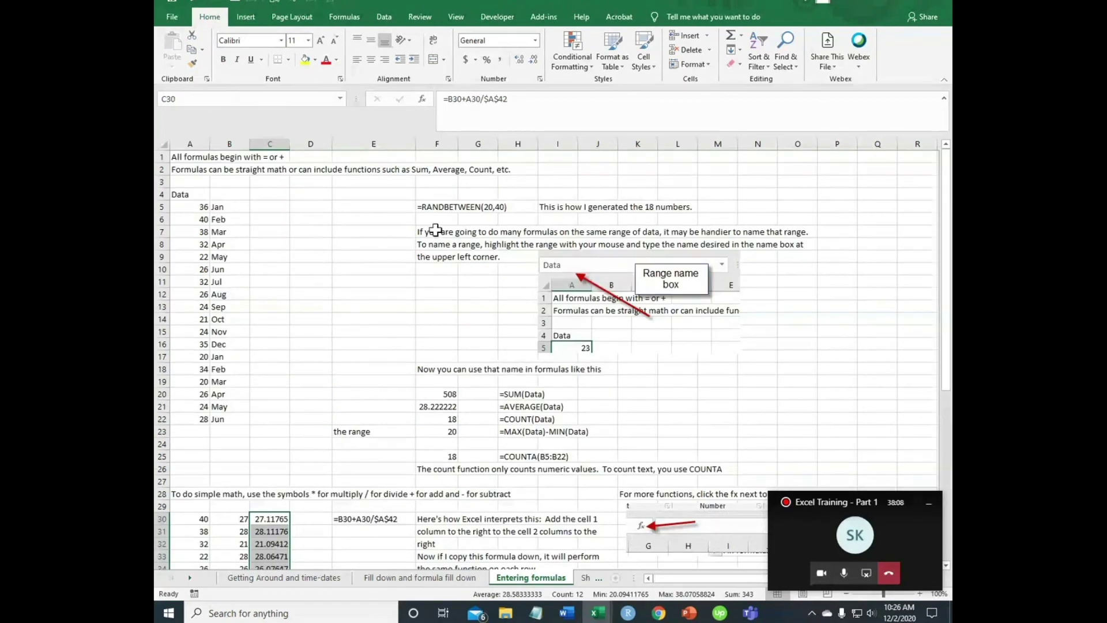
Select the data range A5:A22, and inspect the formula shown in F5 and the RANDBETWEEN function in A5
left_click_drag(196, 209, 193, 419)
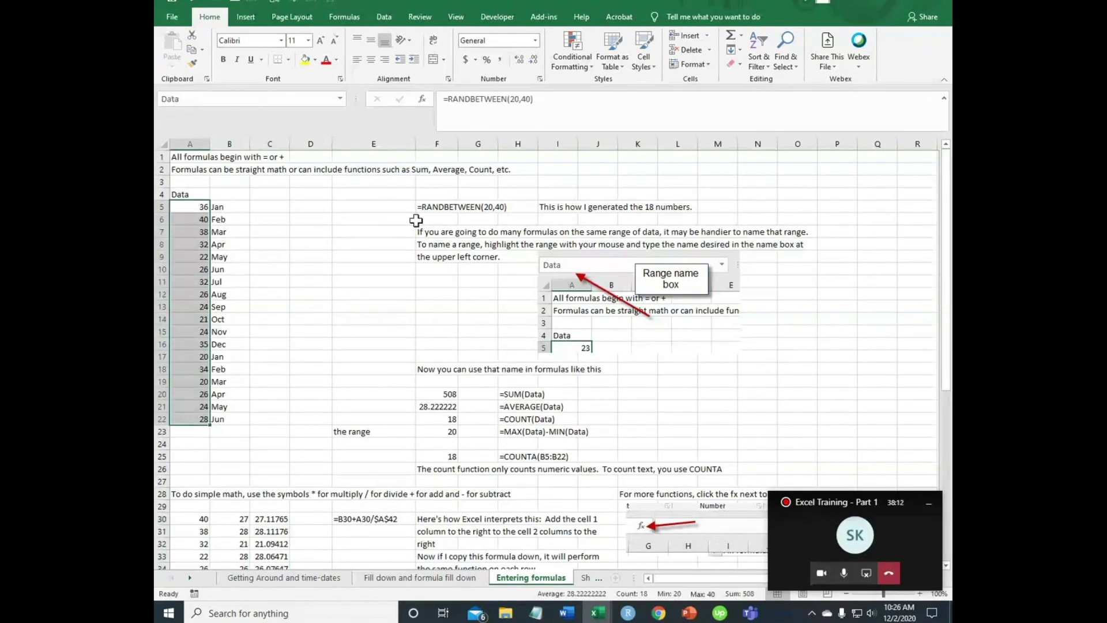
left_click(429, 208)
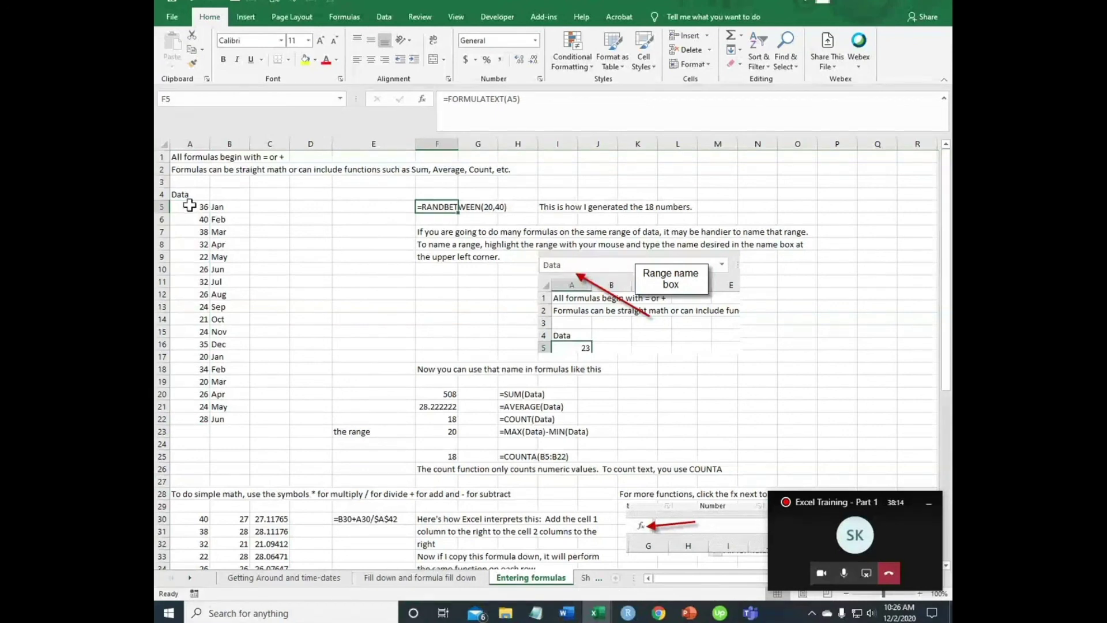
left_click(192, 206)
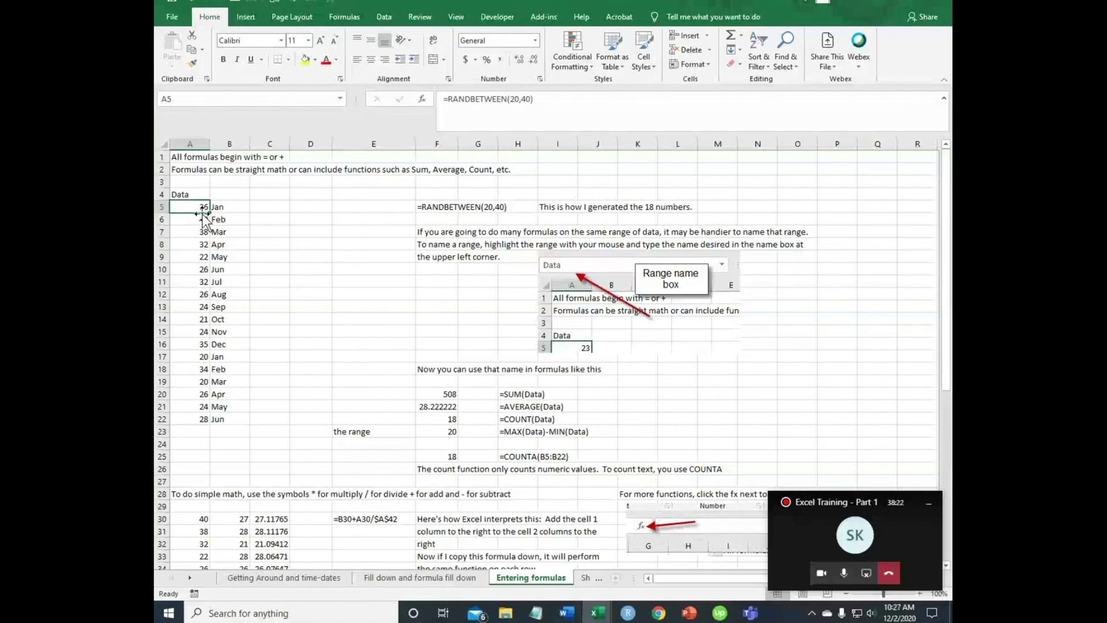
left_click(426, 99)
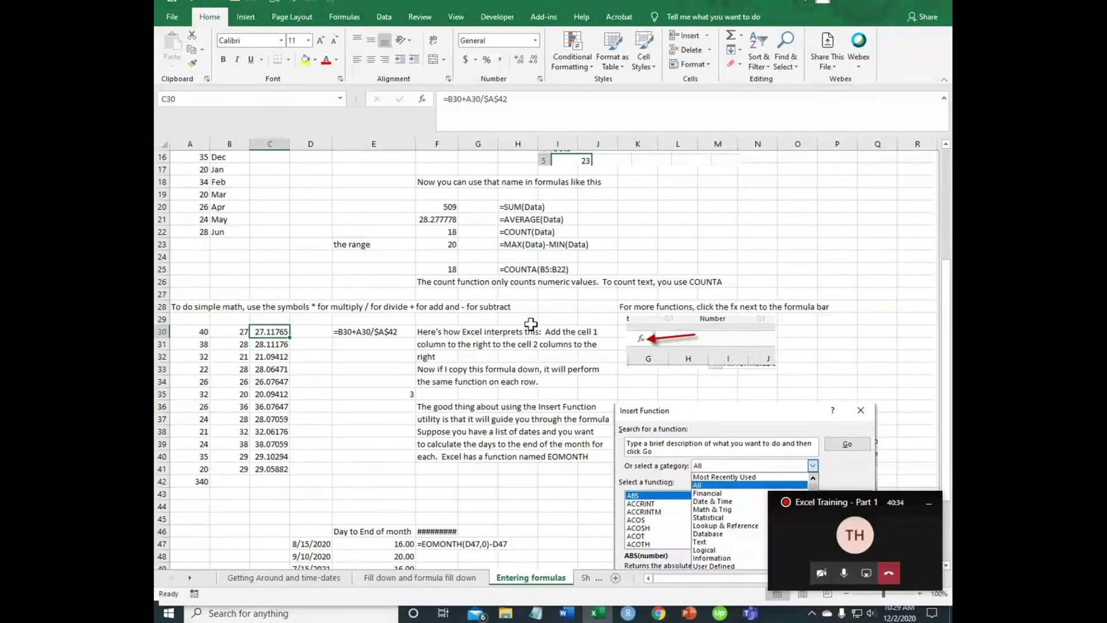
Compare the formulas in C30 and C31 to see how their references behave when filled down
key("Down")
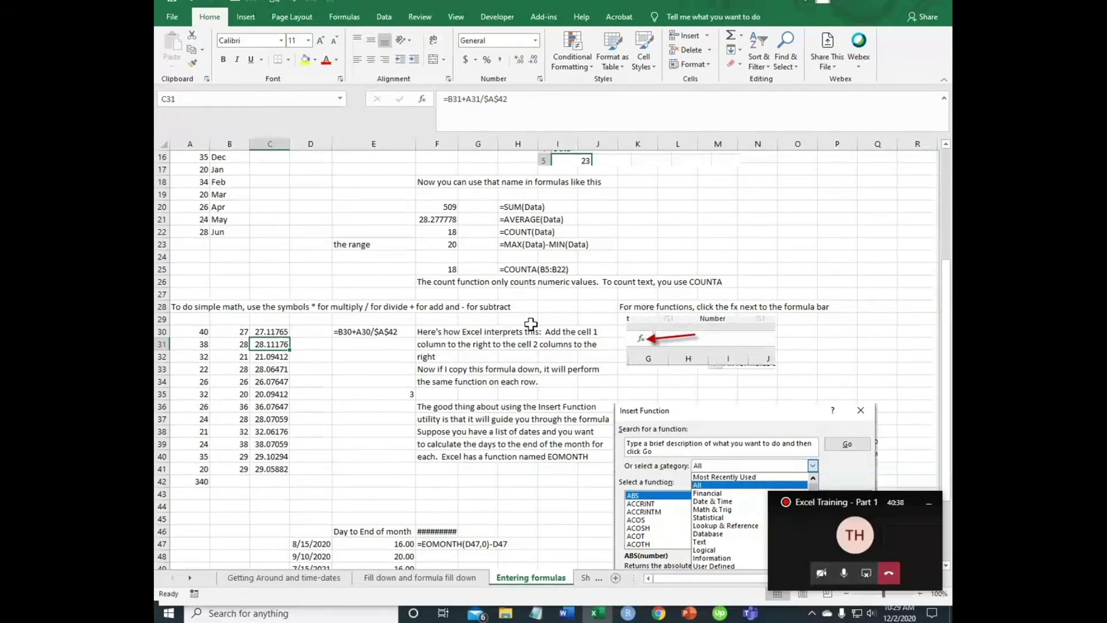
key("Up")
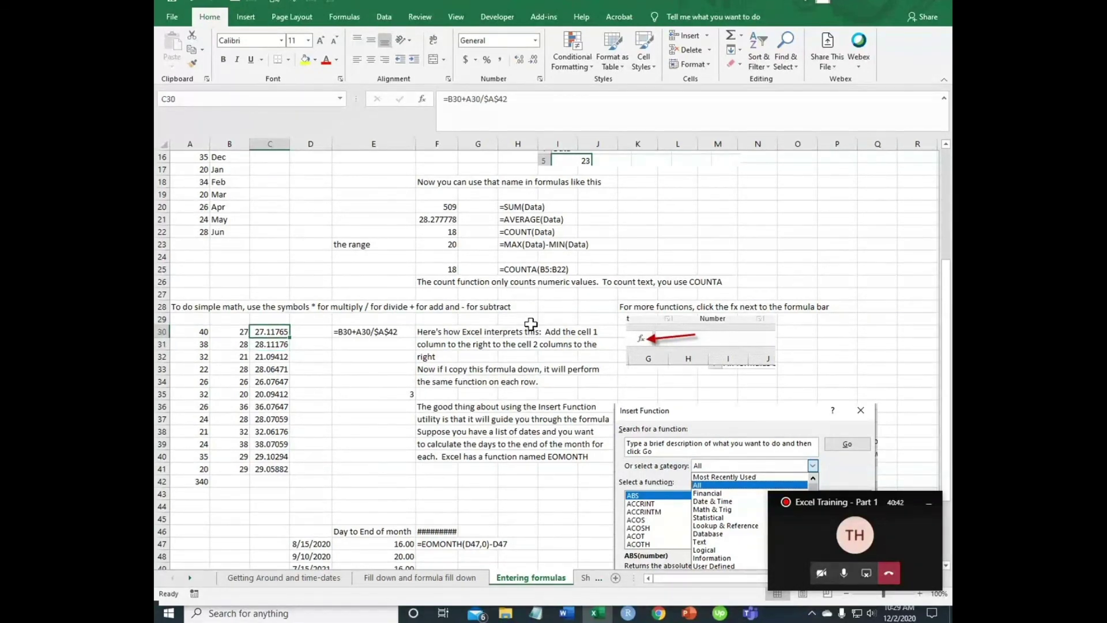
Clear the total in A42 and re-enter it with AutoSum as =SUM(A30:A41)
left_click(193, 483)
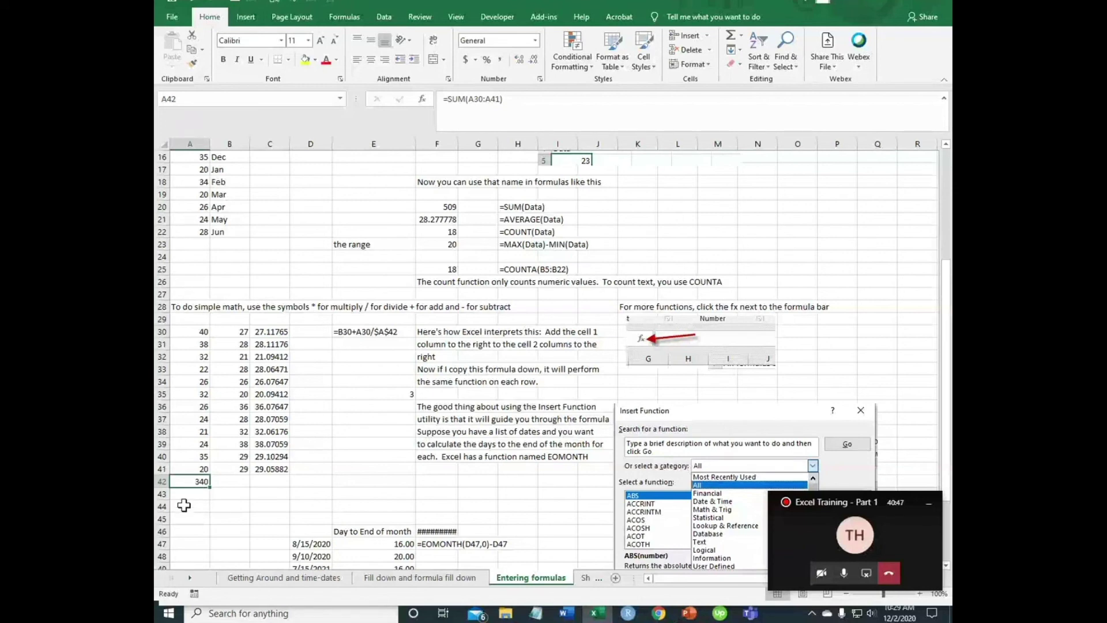
key("Delete")
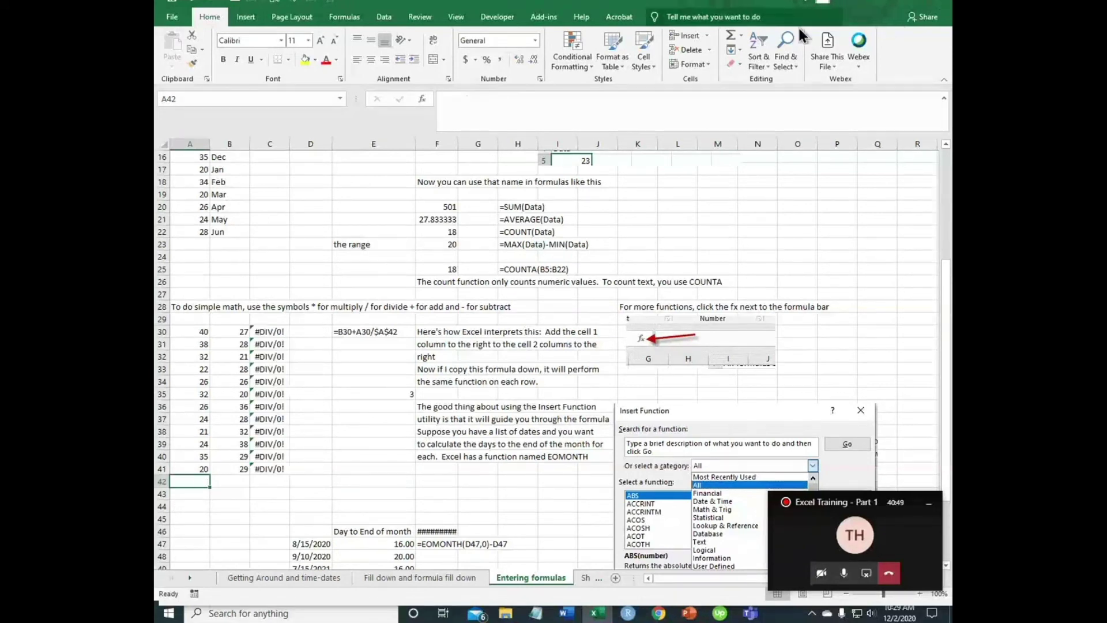
left_click(735, 35)
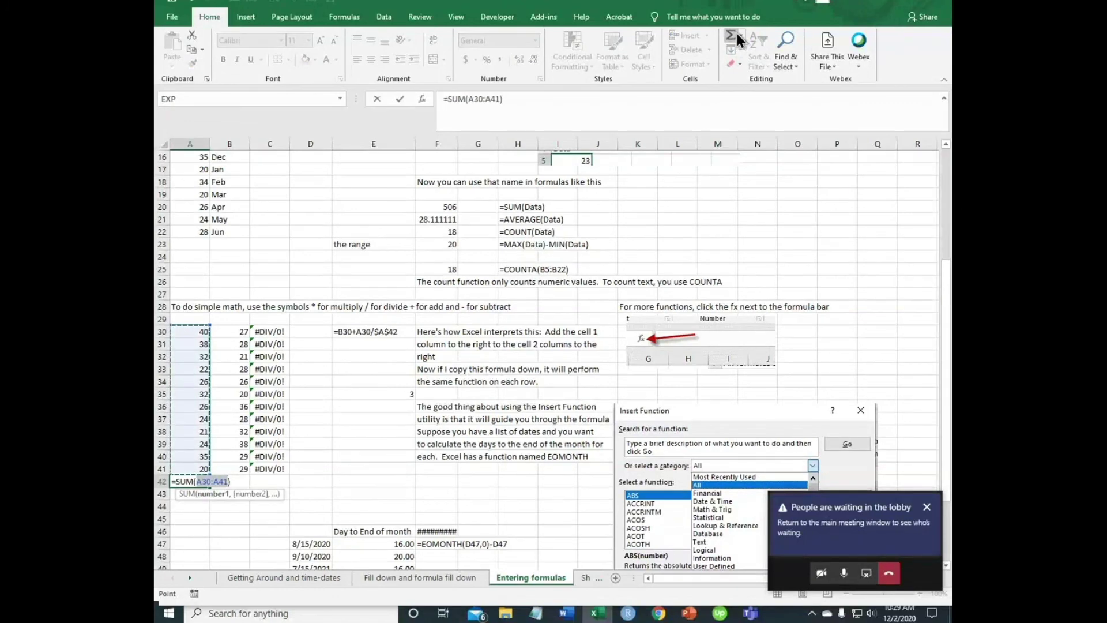
key("Return")
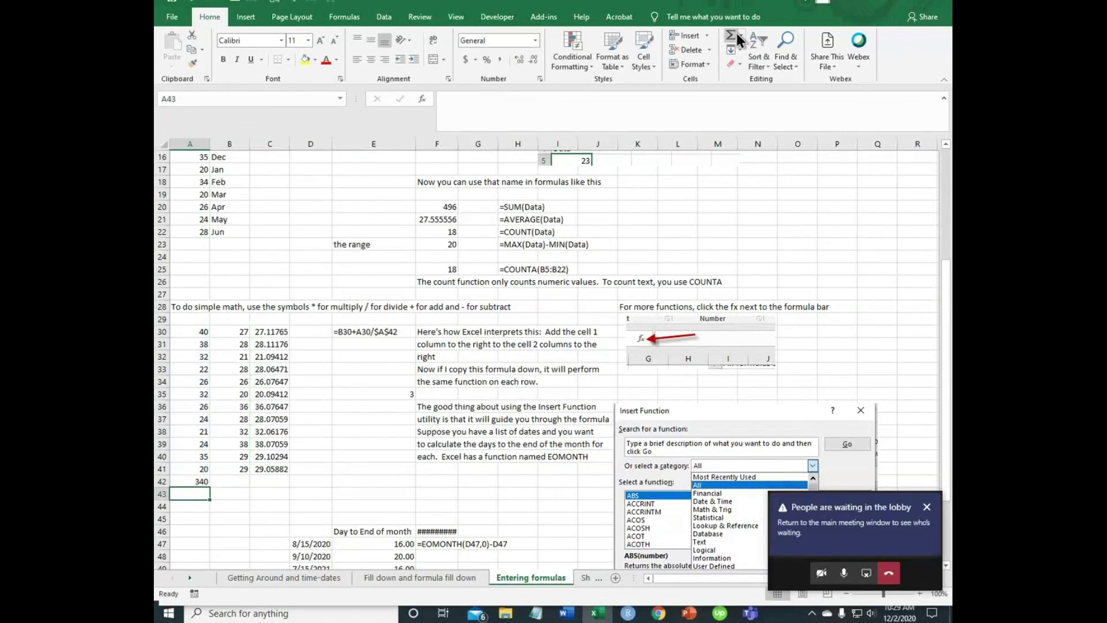
Re-enter the divisor in C30 as an absolute reference, giving =B30+A30/$A$42, and fill the formula down to C41
left_click(274, 333)
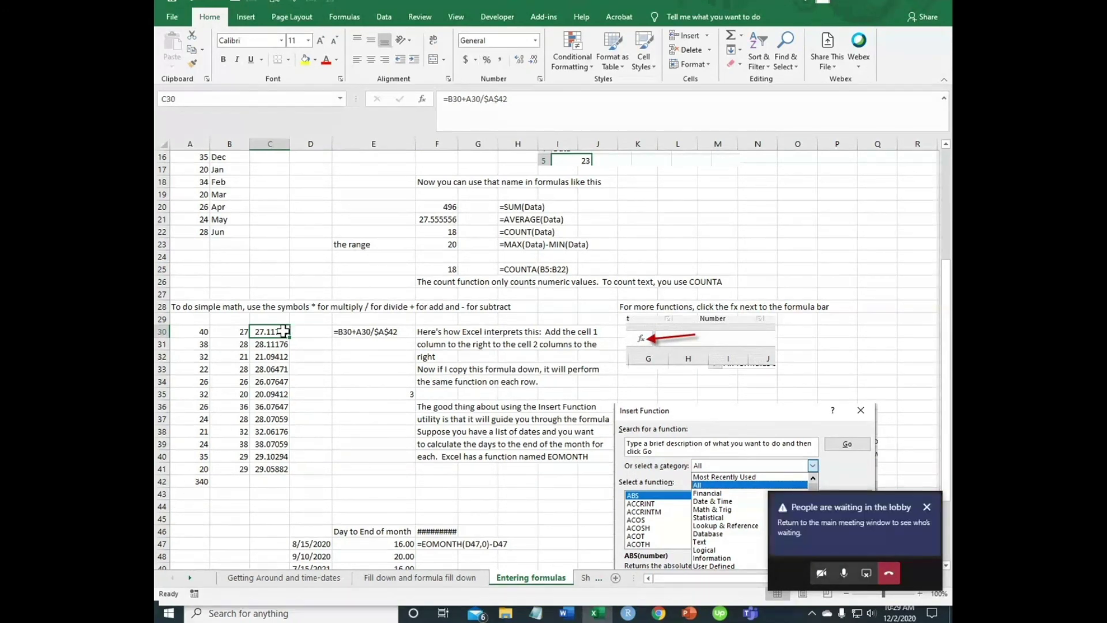
left_click(515, 100)
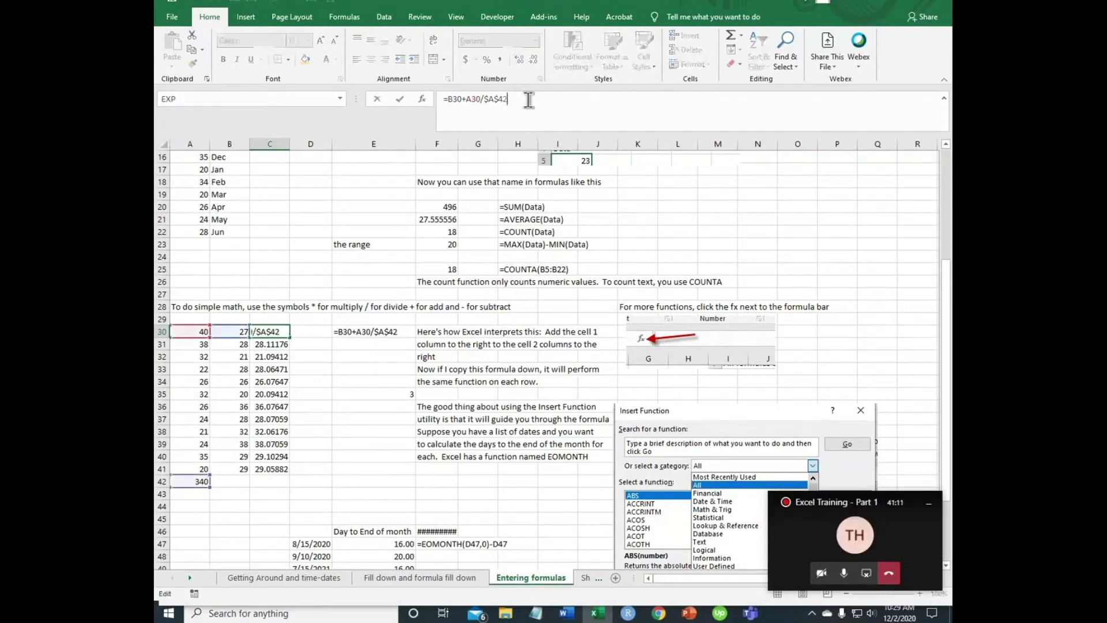
key("BackSpace")
key("BackSpace")
key("BackSpace")
key("BackSpace")
key("BackSpace")
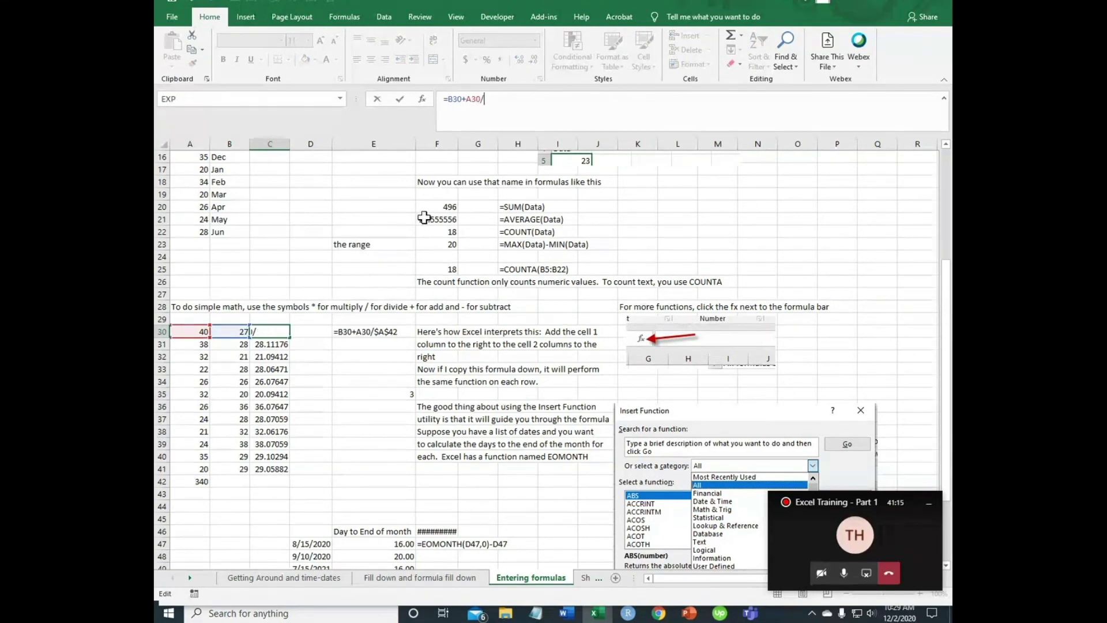
left_click(200, 482)
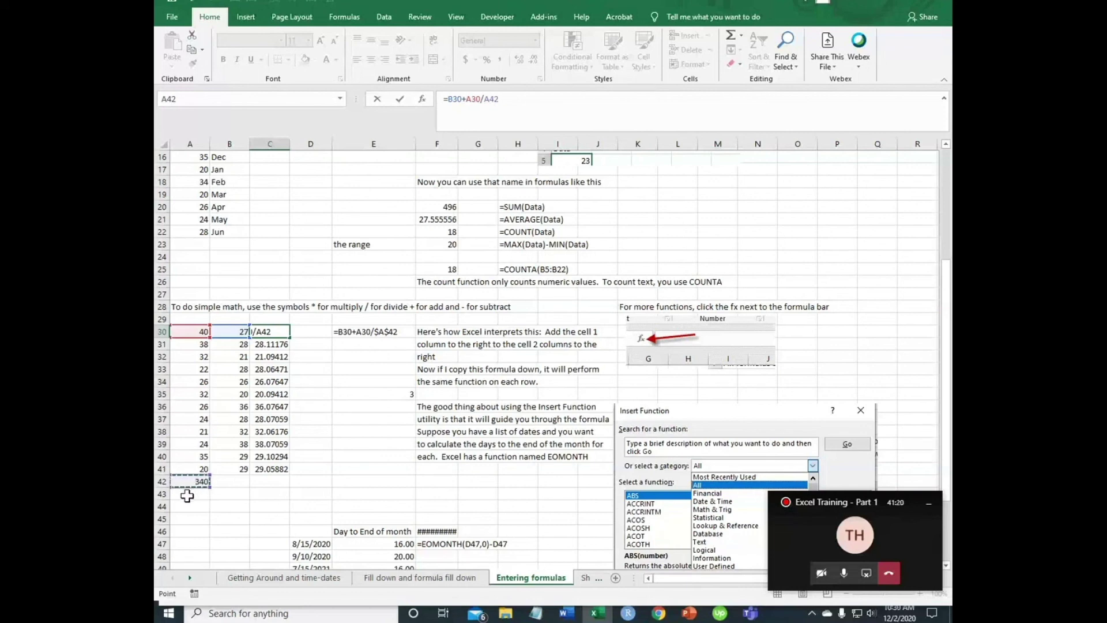
key("F4")
key("Return")
left_click(270, 332)
double_click(289, 338)
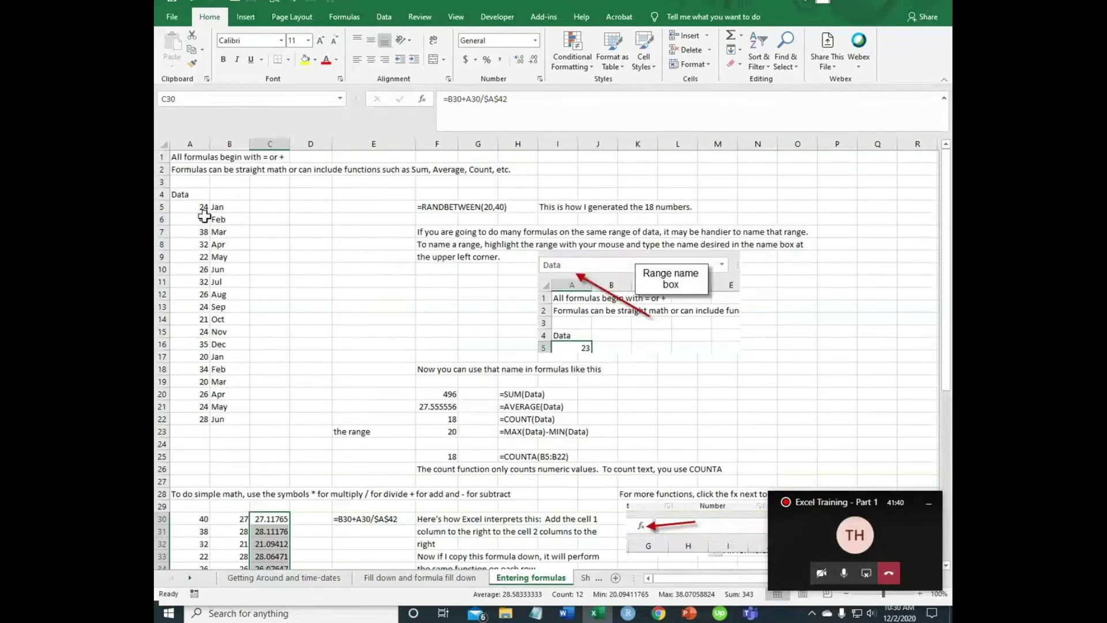
Inspect the first data row in A5 and B5, and review the RANDBETWEEN arguments of A5
left_click(201, 206)
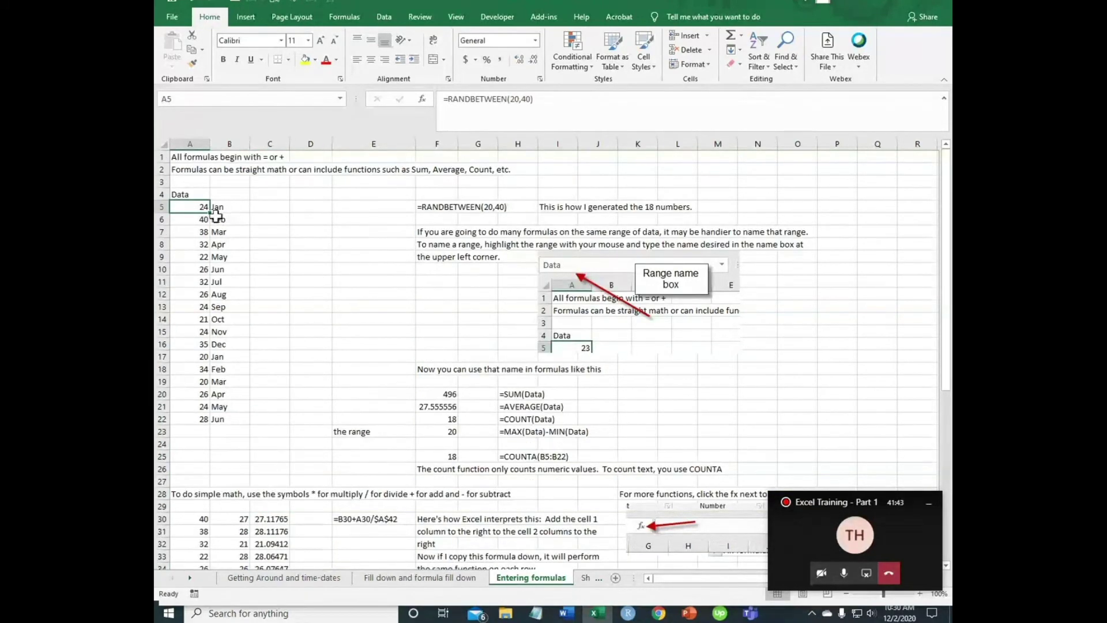
left_click(225, 208)
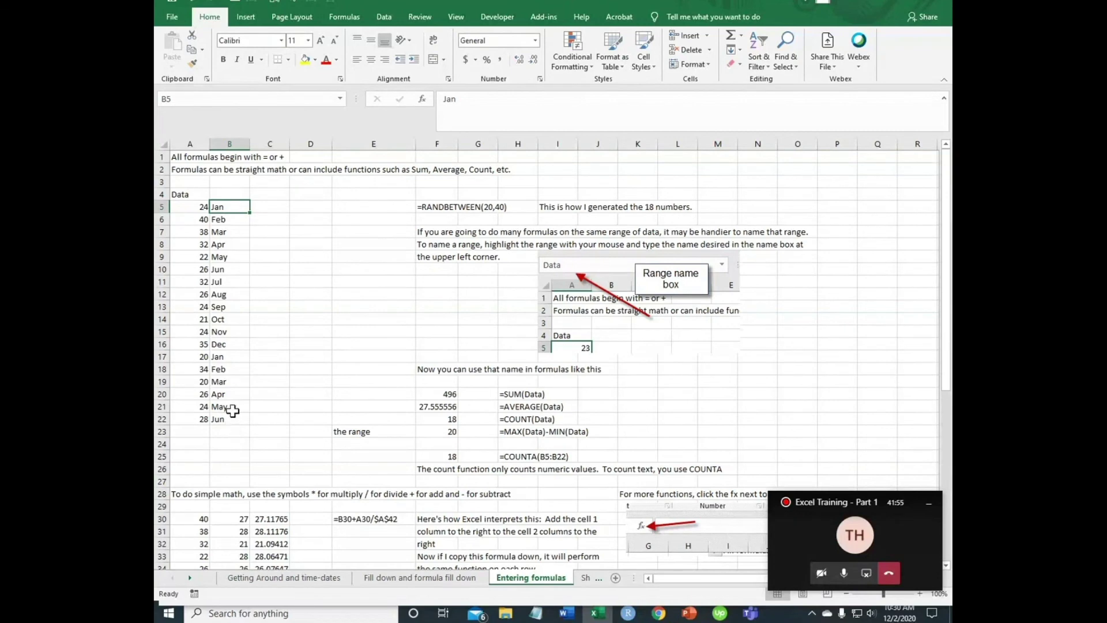
left_click(194, 210)
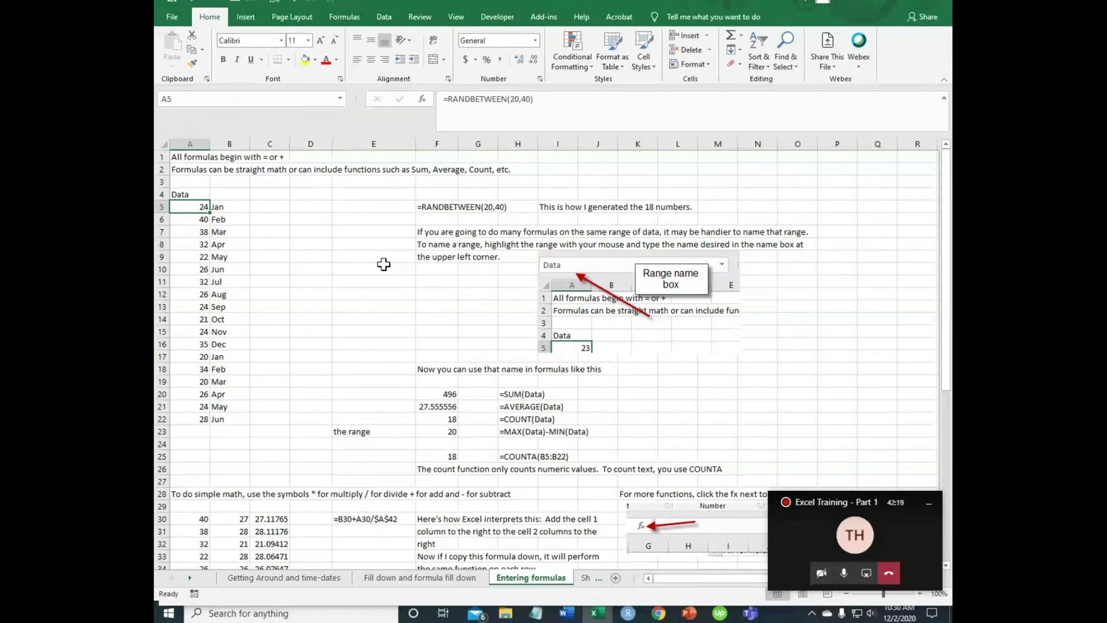
left_click(423, 99)
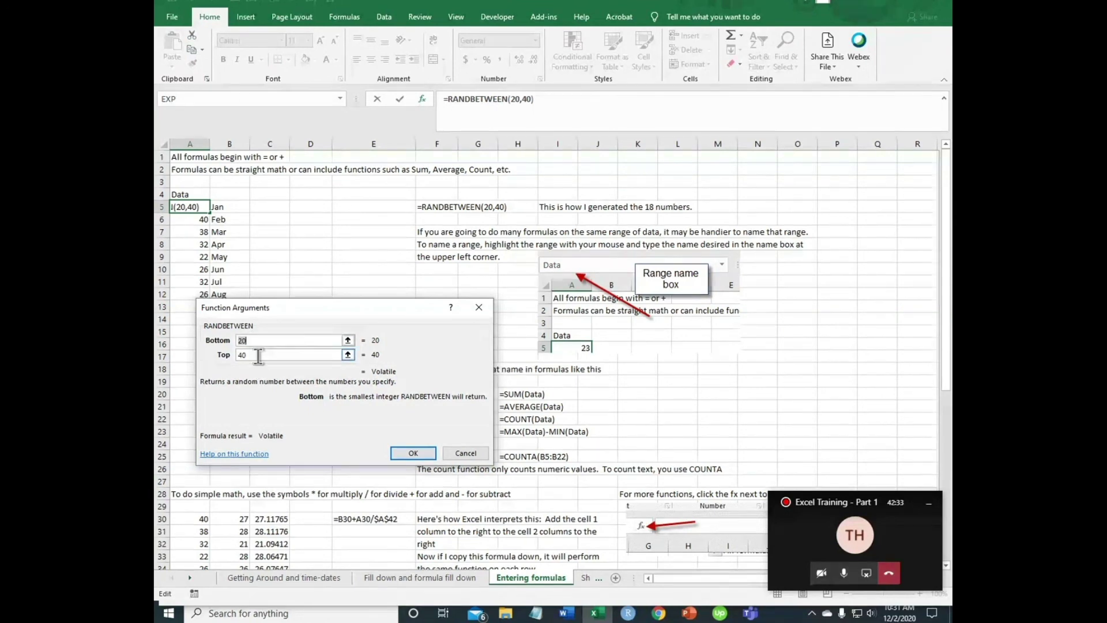
left_click(425, 453)
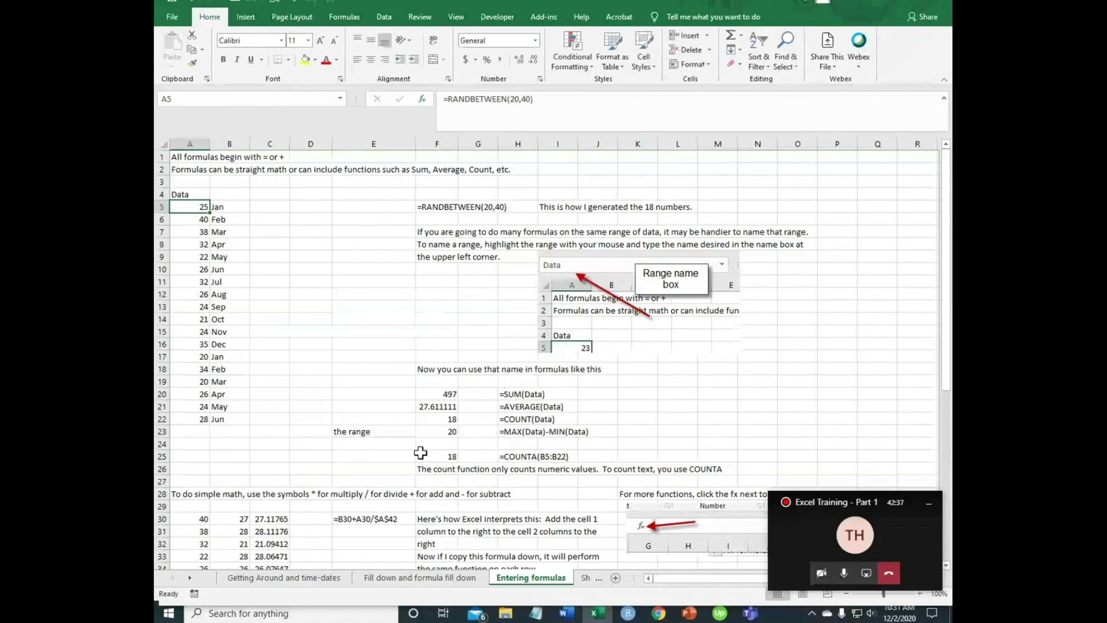
Fill the RANDBETWEEN formula from A5 down to A22 and paste the range over itself as values
double_click(212, 214)
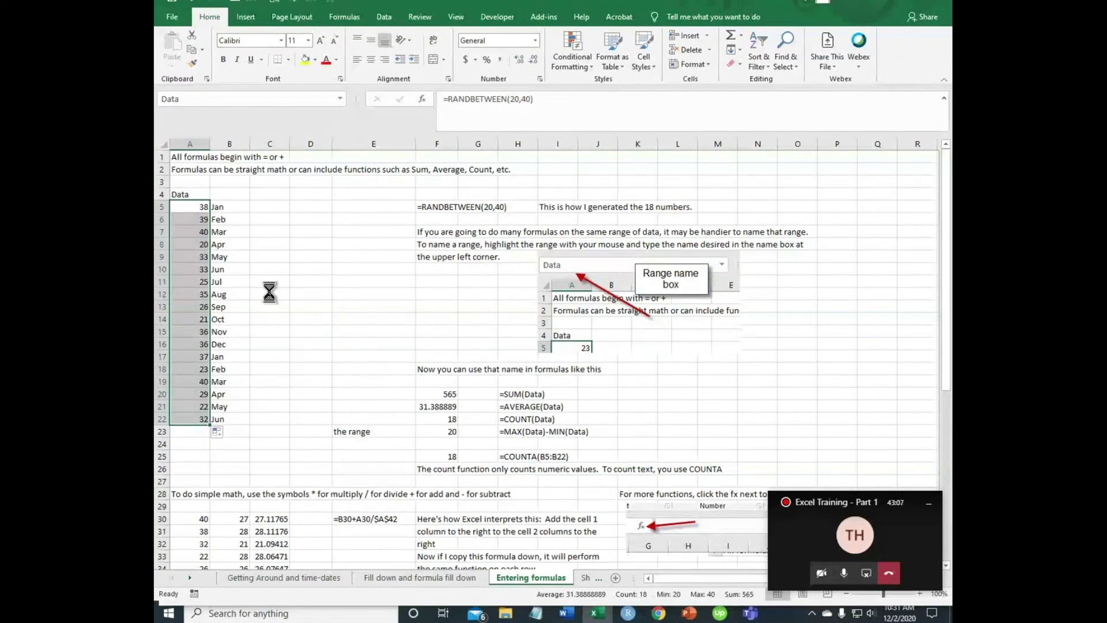
key("ctrl+c")
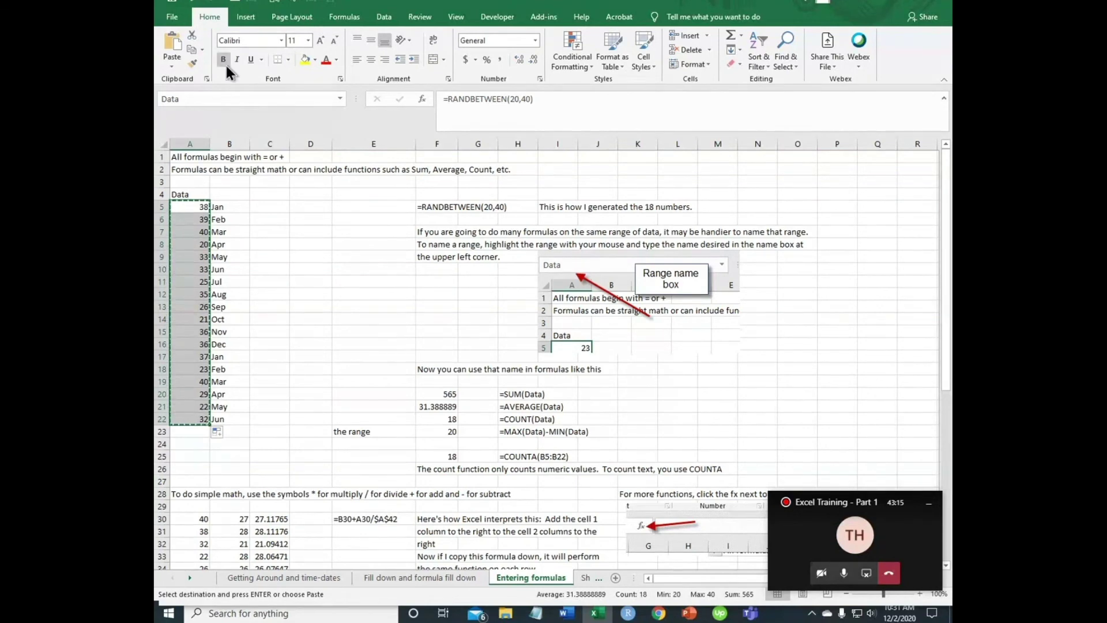
left_click(171, 68)
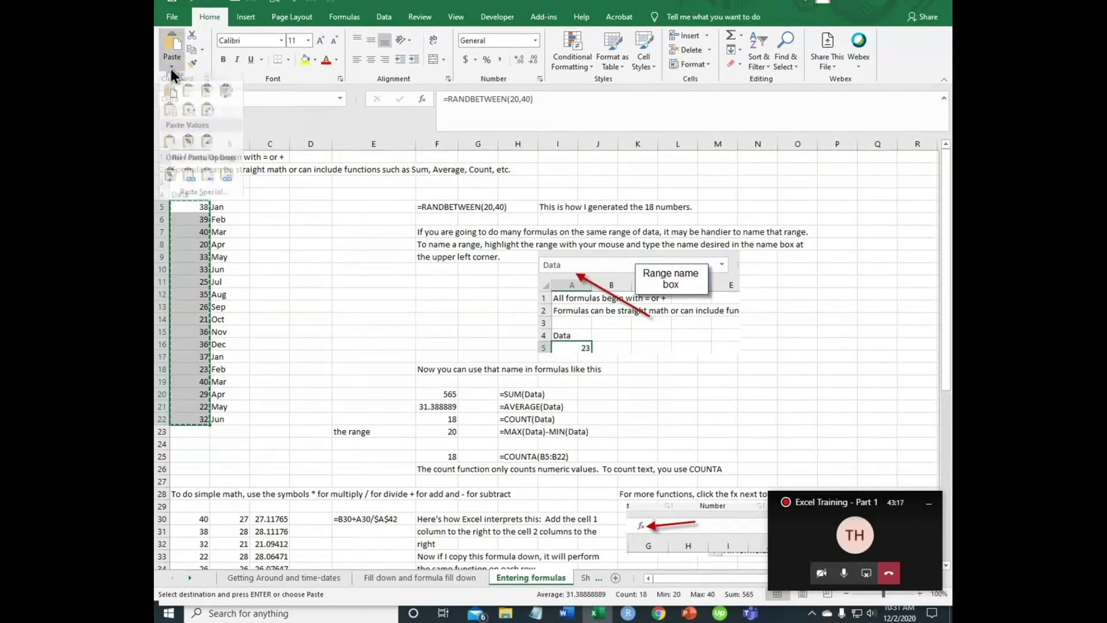
left_click(169, 148)
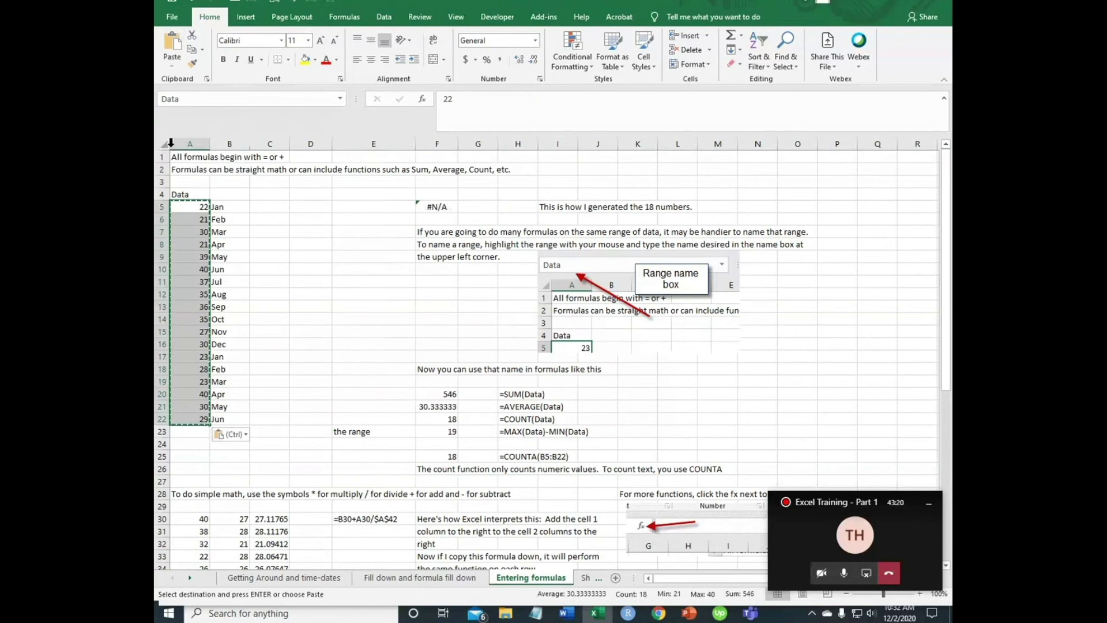
Check the contents of the first data cells and of the Data heading in A4
left_click(194, 208)
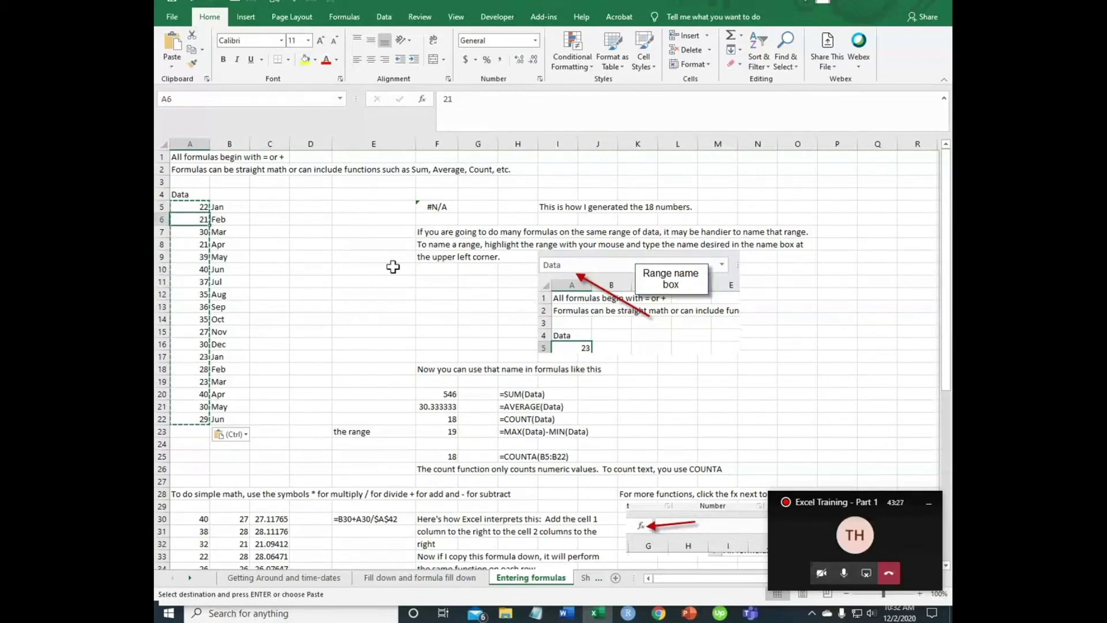
left_click(357, 280)
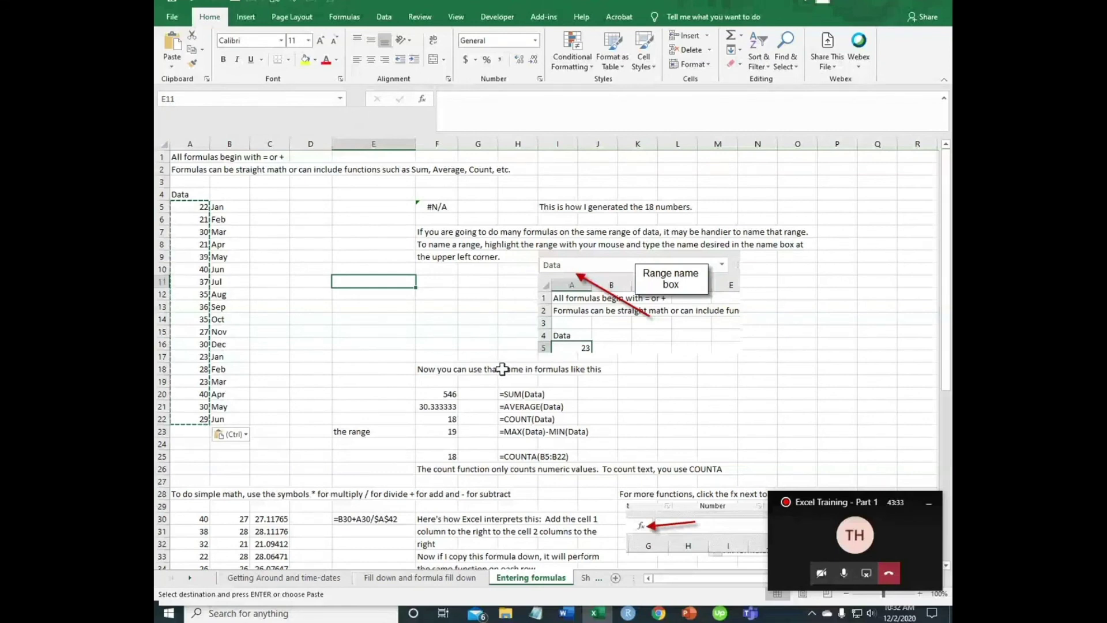
left_click(180, 195)
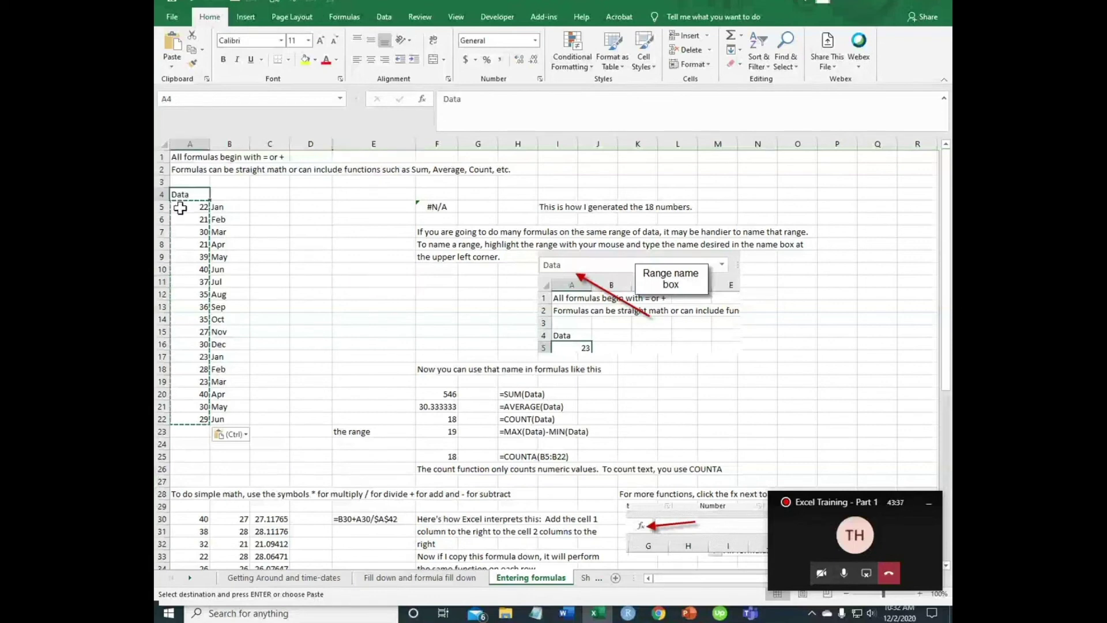
Try to clear the range name Data directly from the selected cells A5:A22
left_click_drag(190, 208, 191, 419)
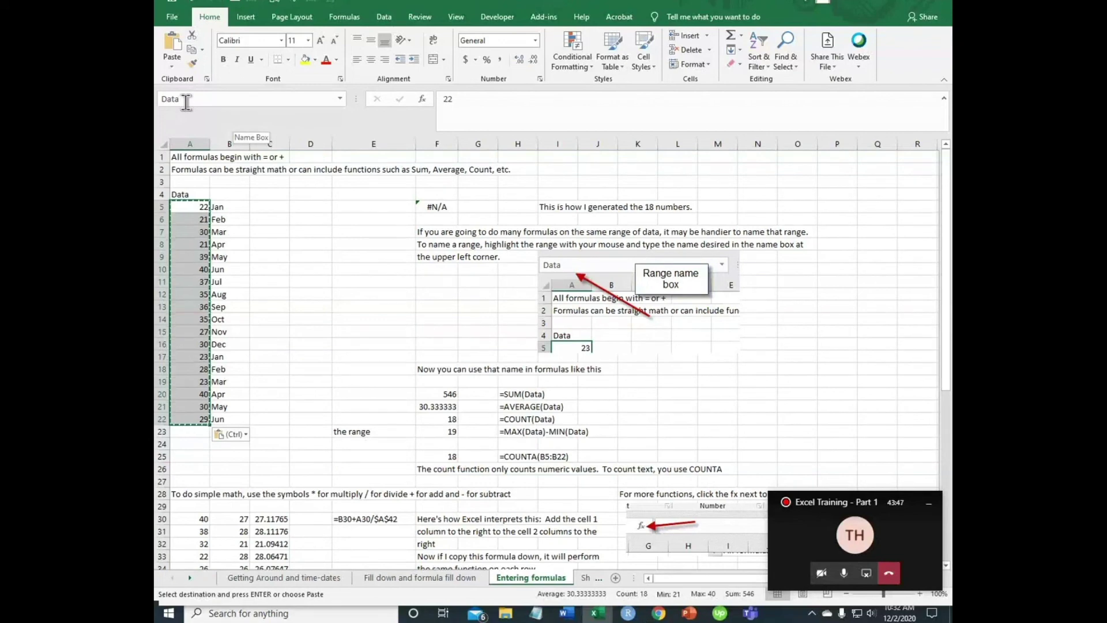
left_click(172, 99)
key("BackSpace")
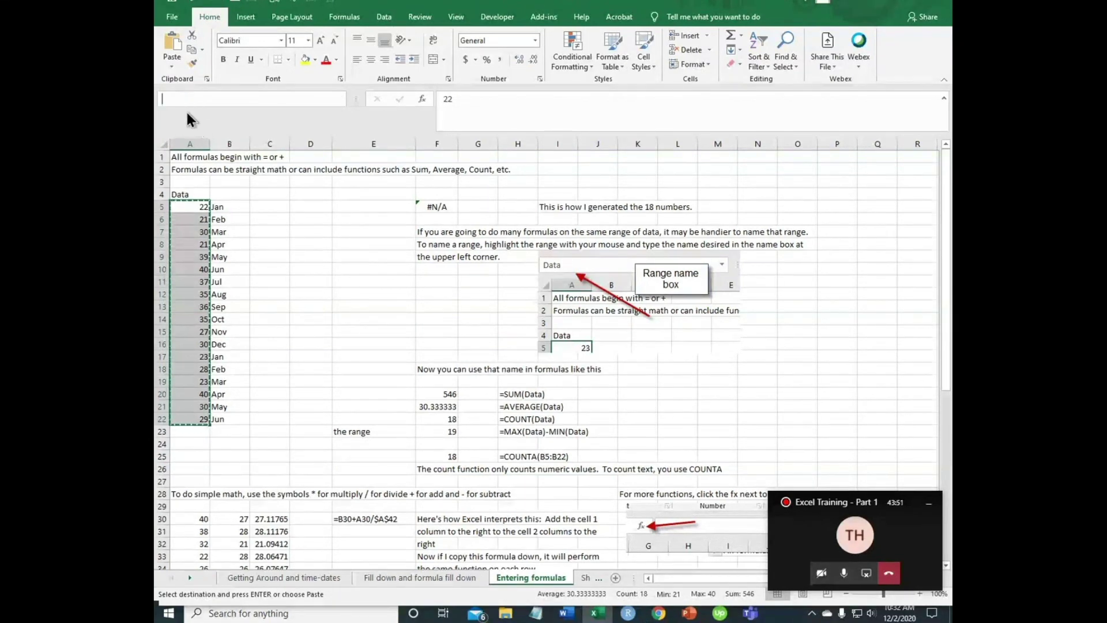
left_click(274, 249)
Reselect A5:A22 and delete the defined name Data with the Name Manager
left_click_drag(199, 206, 179, 419)
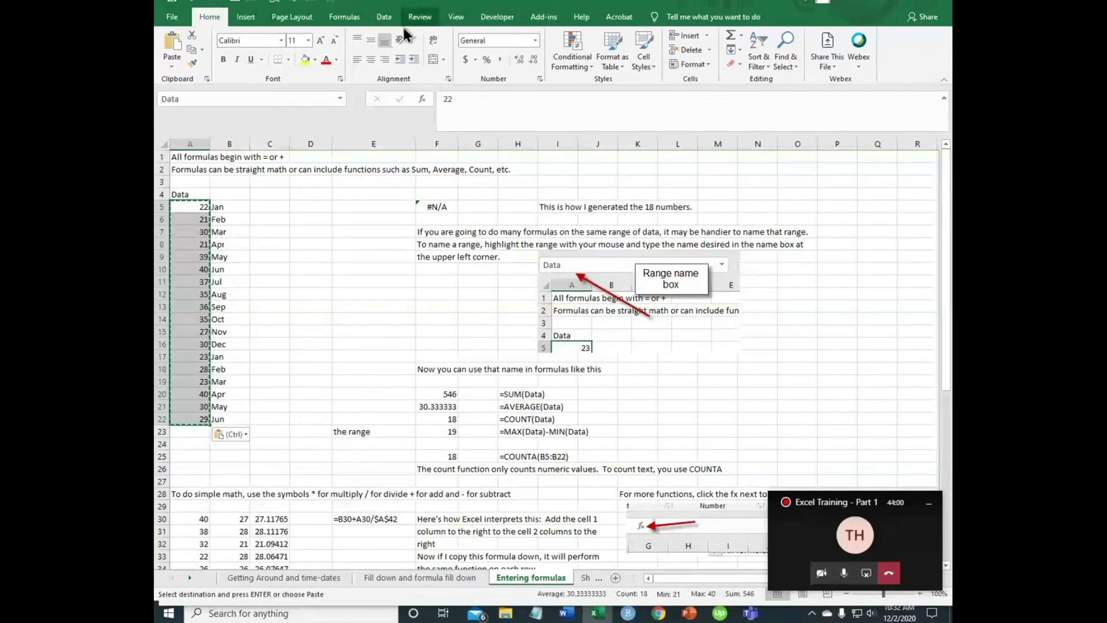
left_click(345, 16)
left_click(506, 47)
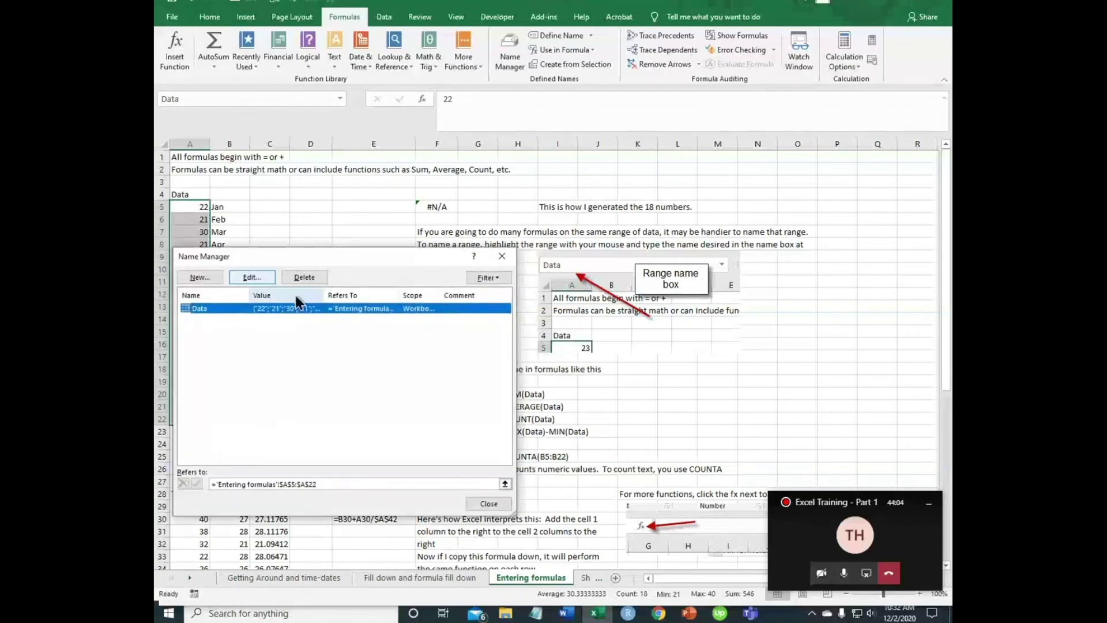
left_click(304, 277)
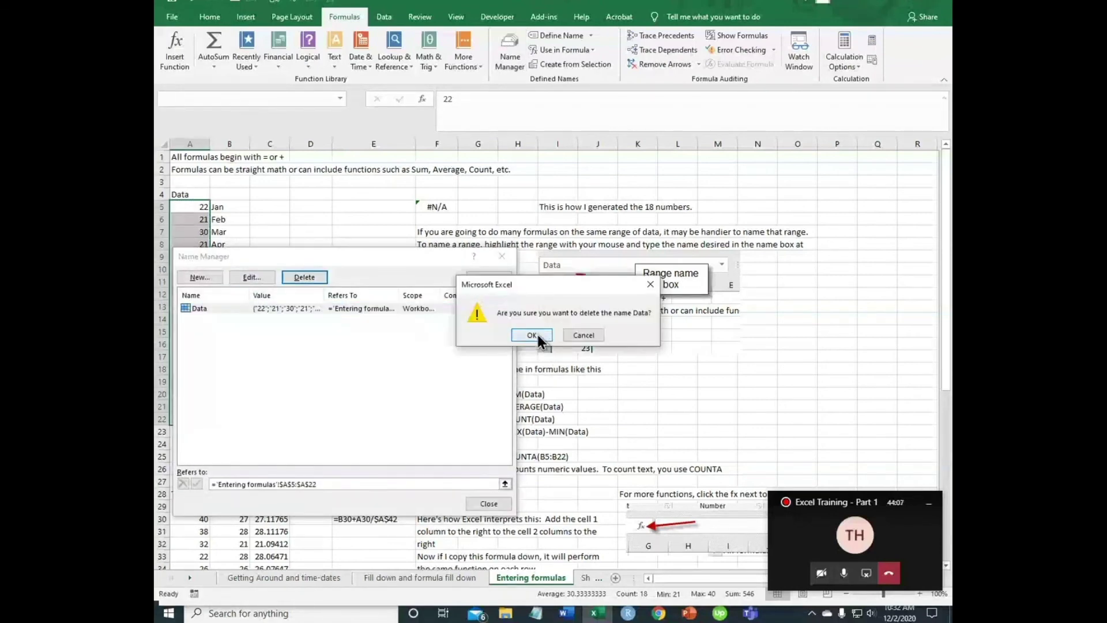
left_click(536, 333)
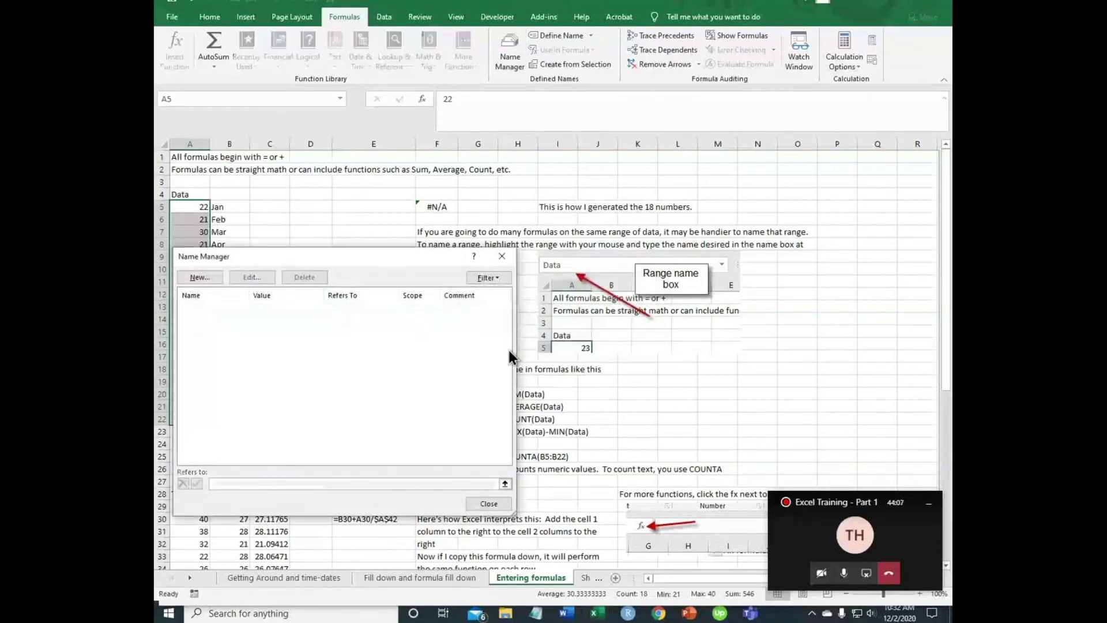
Close the Name Manager, select the numbers in A5:A22 and name the range Data
left_click(472, 502)
left_click_drag(180, 208, 179, 420)
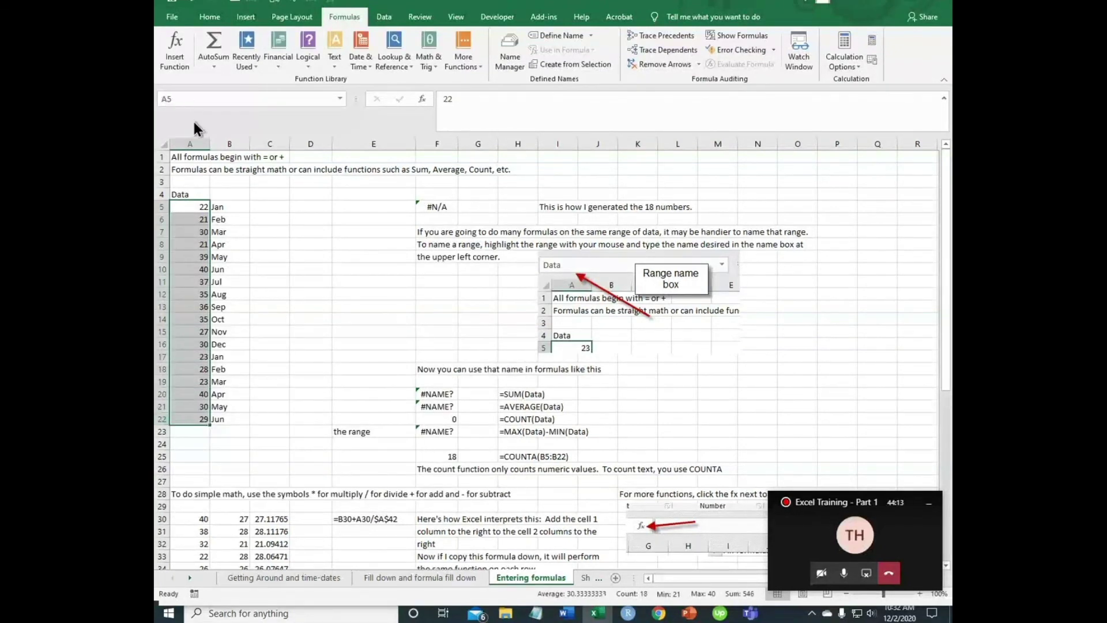
left_click(178, 99)
type("Data")
key("Return")
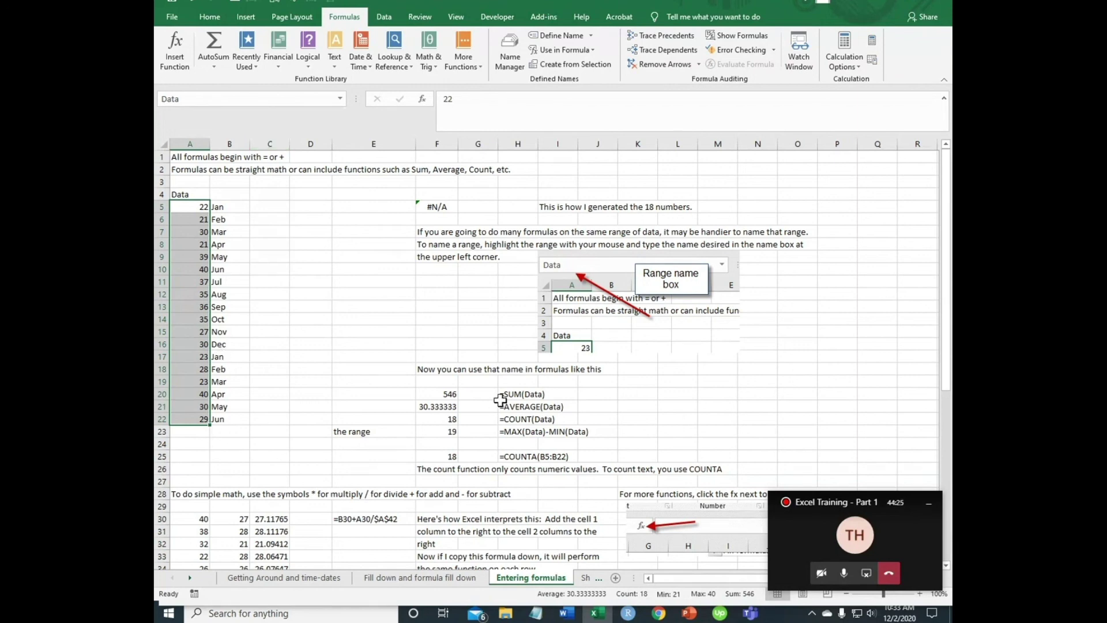
Check the SUM(Data) formula in F20 and insert an AutoSum total of the numbers in A23
left_click(517, 394)
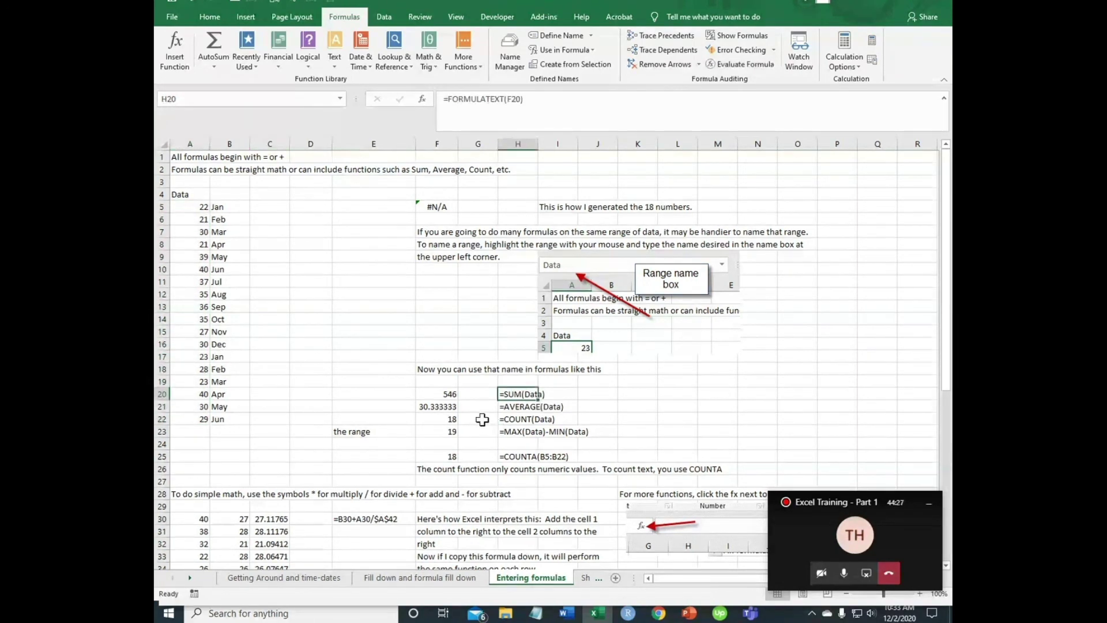
left_click(448, 398)
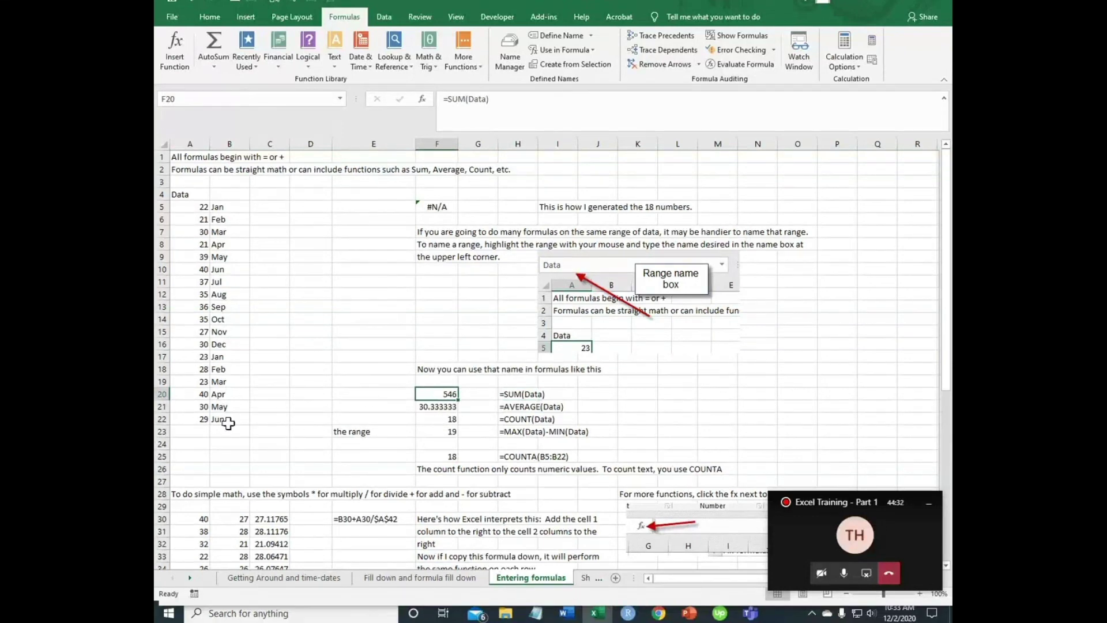
left_click(190, 431)
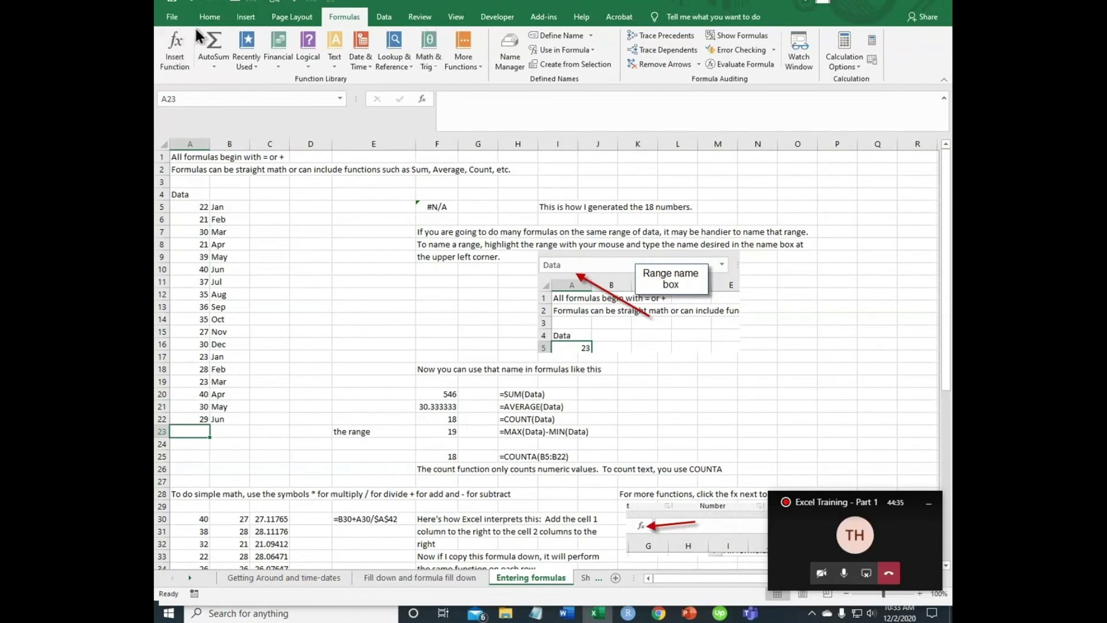
left_click(213, 46)
key("Return")
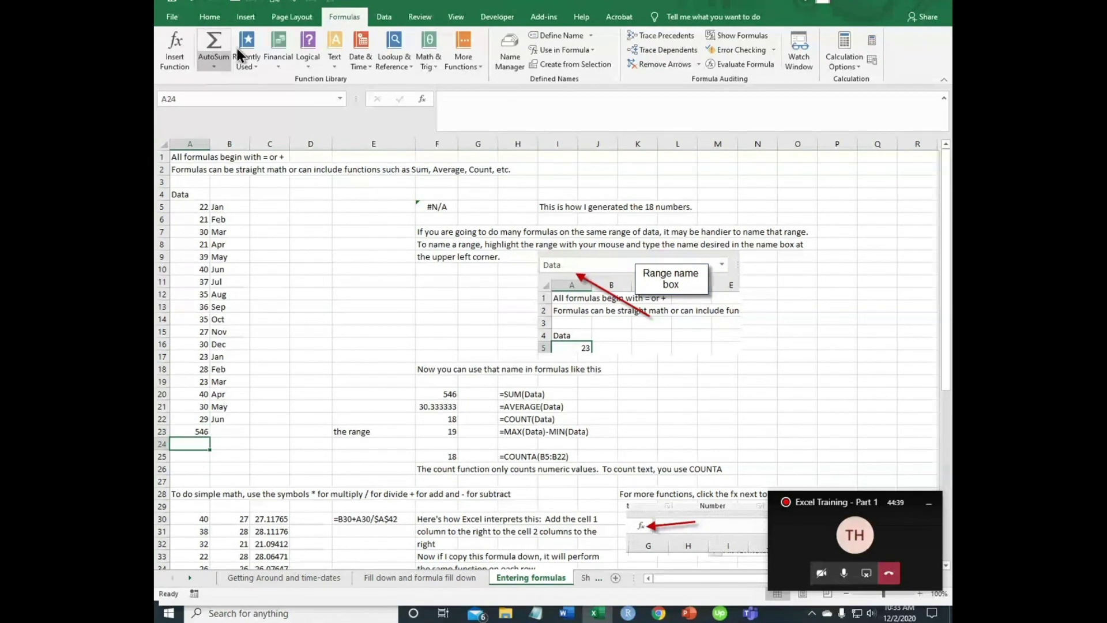
Examine the AVERAGE, COUNT, MAX-MIN and COUNTA formulas in F21 through F25, comparing COUNT with COUNTA
left_click(423, 409)
left_click(451, 424)
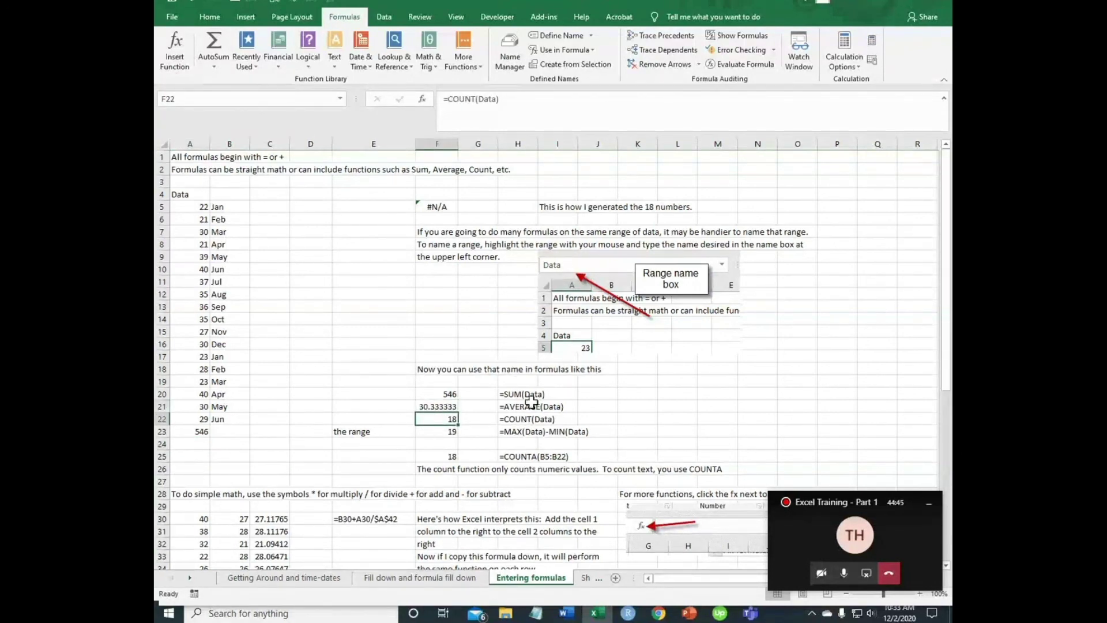
left_click(450, 430)
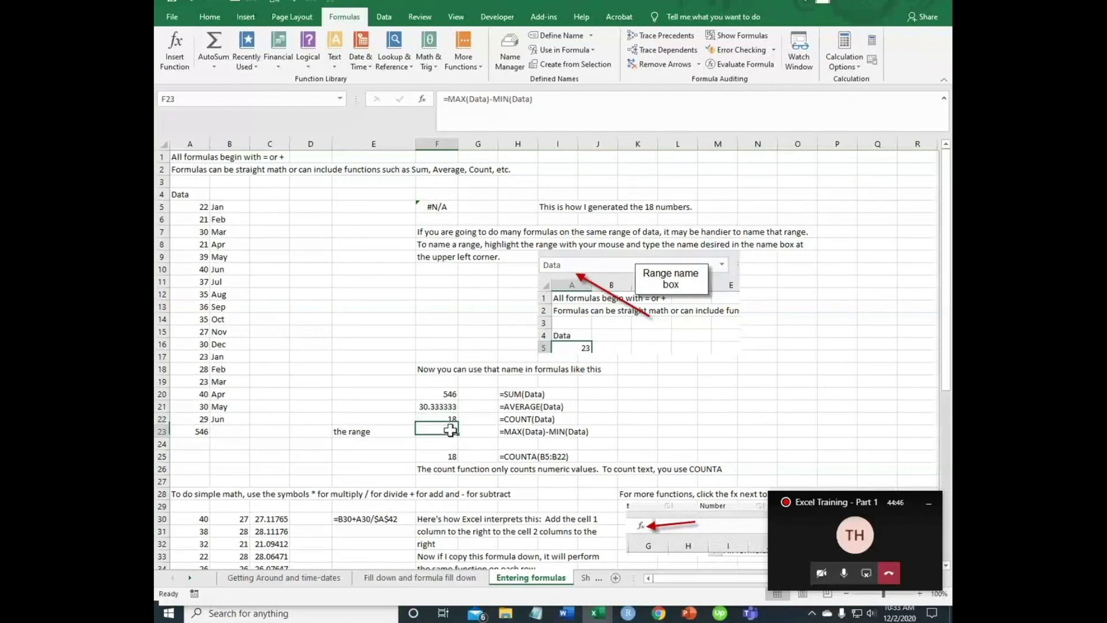
left_click(439, 458)
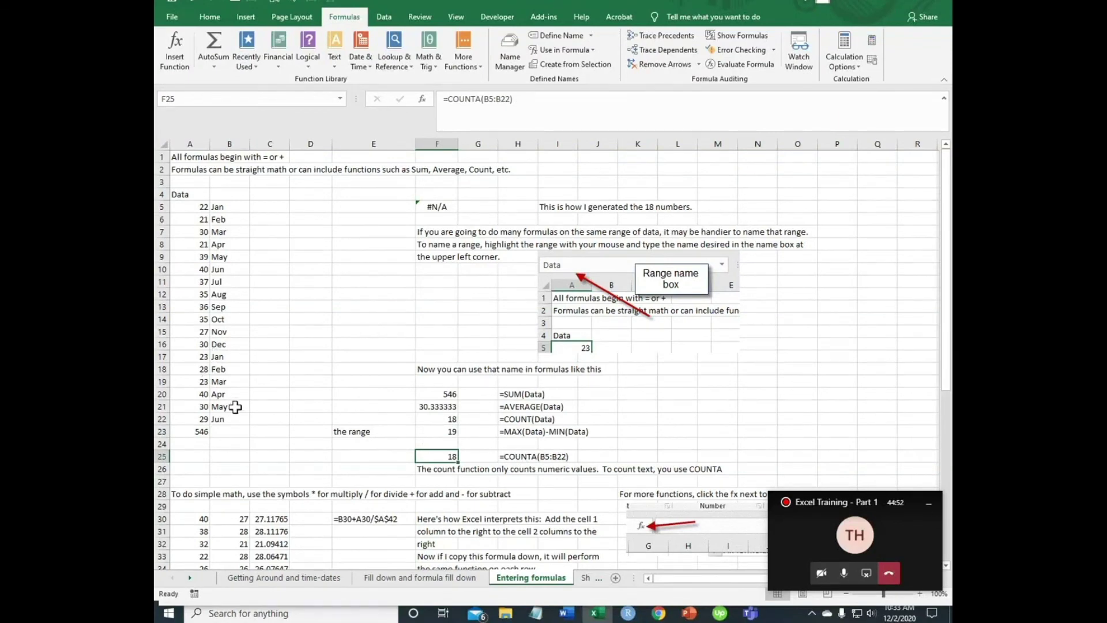
left_click(534, 419)
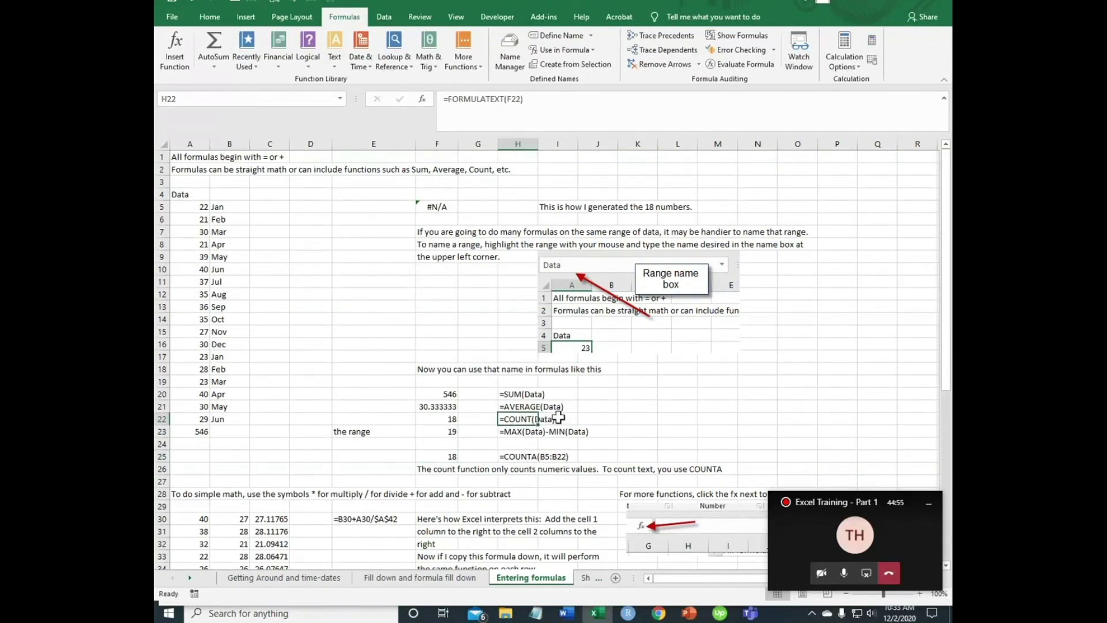
left_click(448, 419)
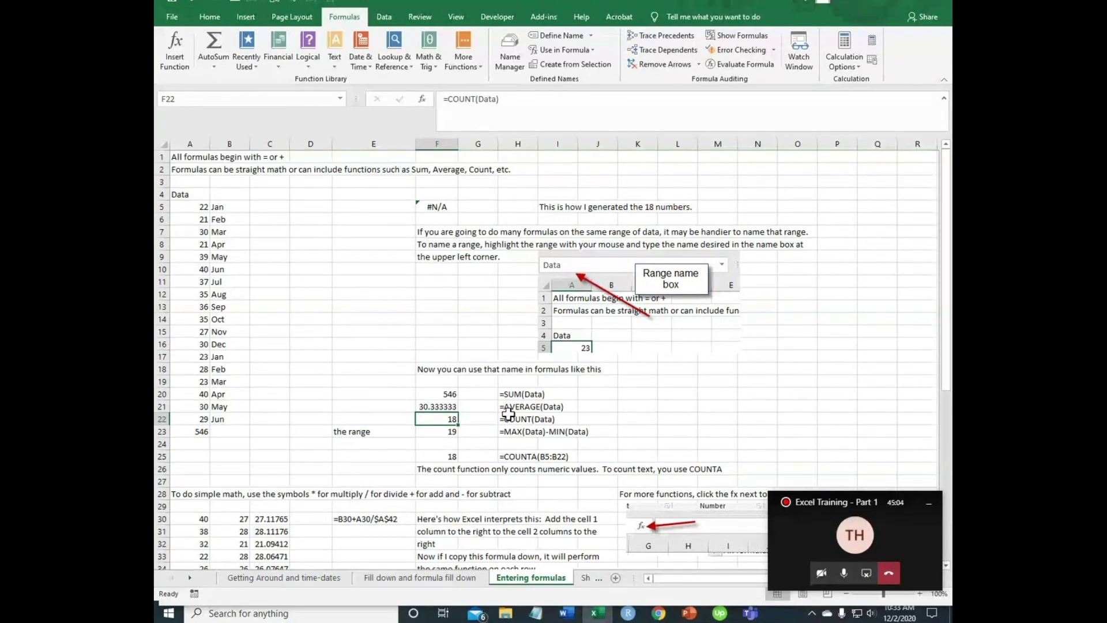
left_click(450, 457)
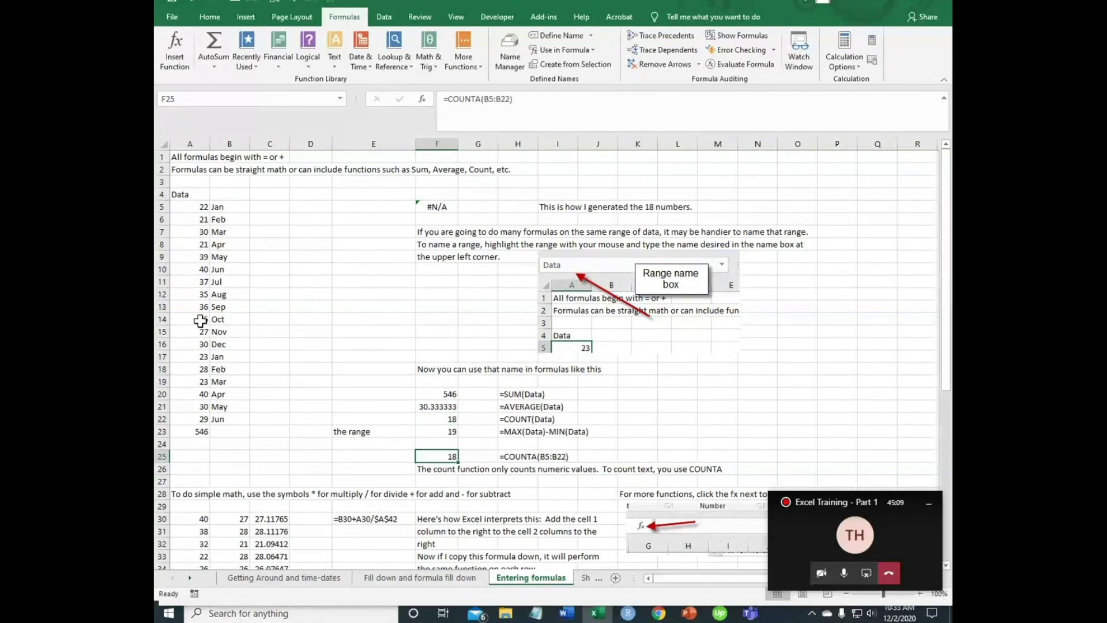
Replace the number in A13, beside Sep, with the text "thirty six"
left_click(201, 310)
type("thirty siz")
key("BackSpace")
type("x")
key("Return")
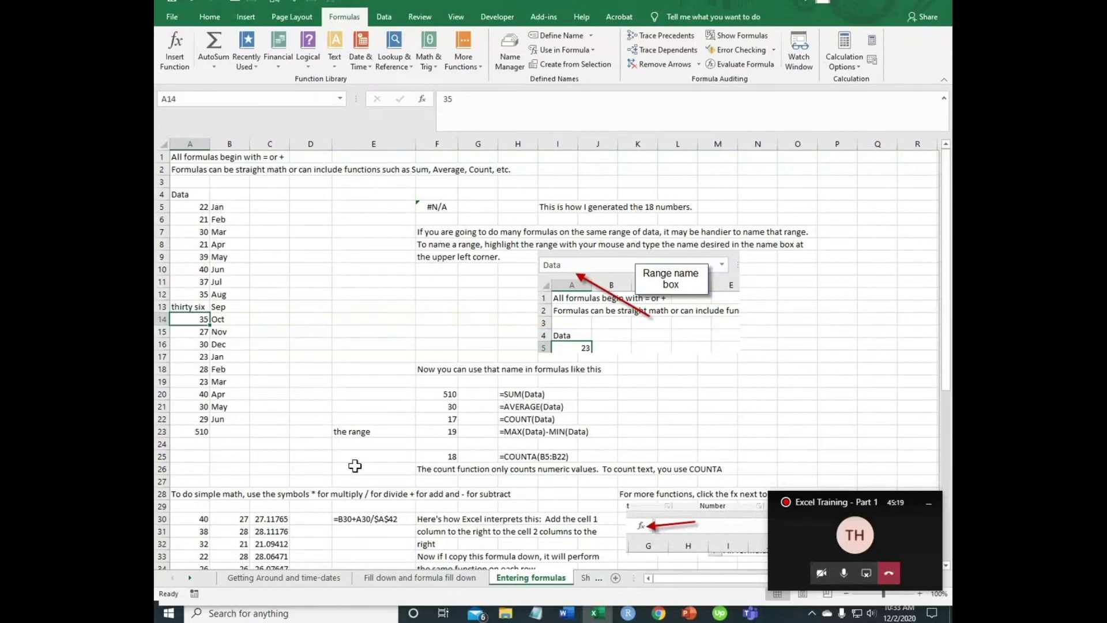
Compare the COUNTA formula in F25 with the COUNT formula in F22 after the text entry
left_click(442, 455)
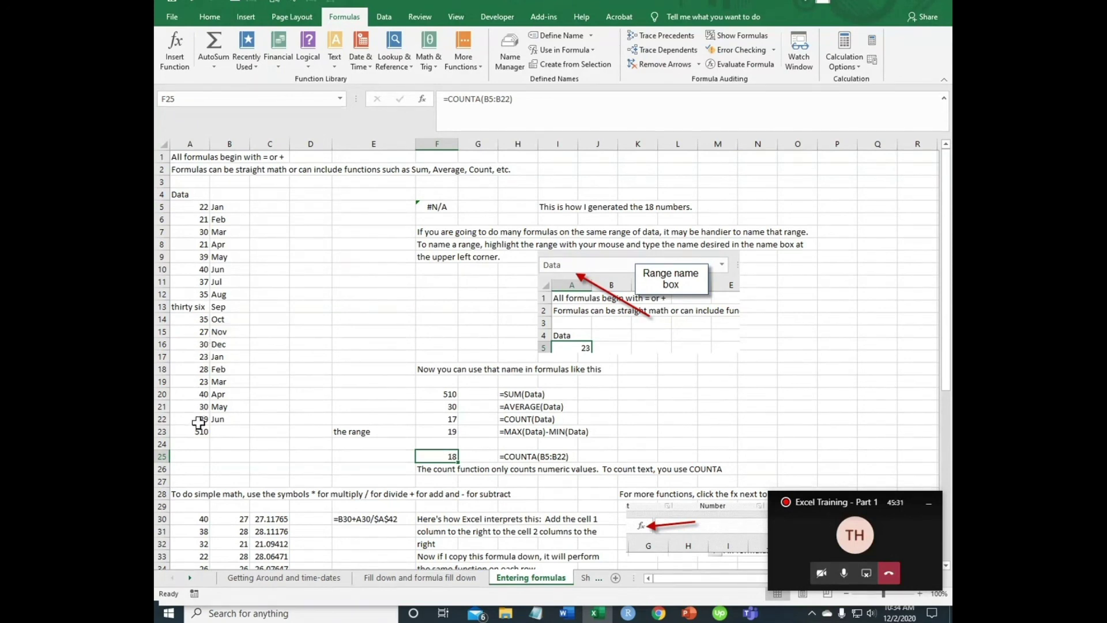
left_click(452, 418)
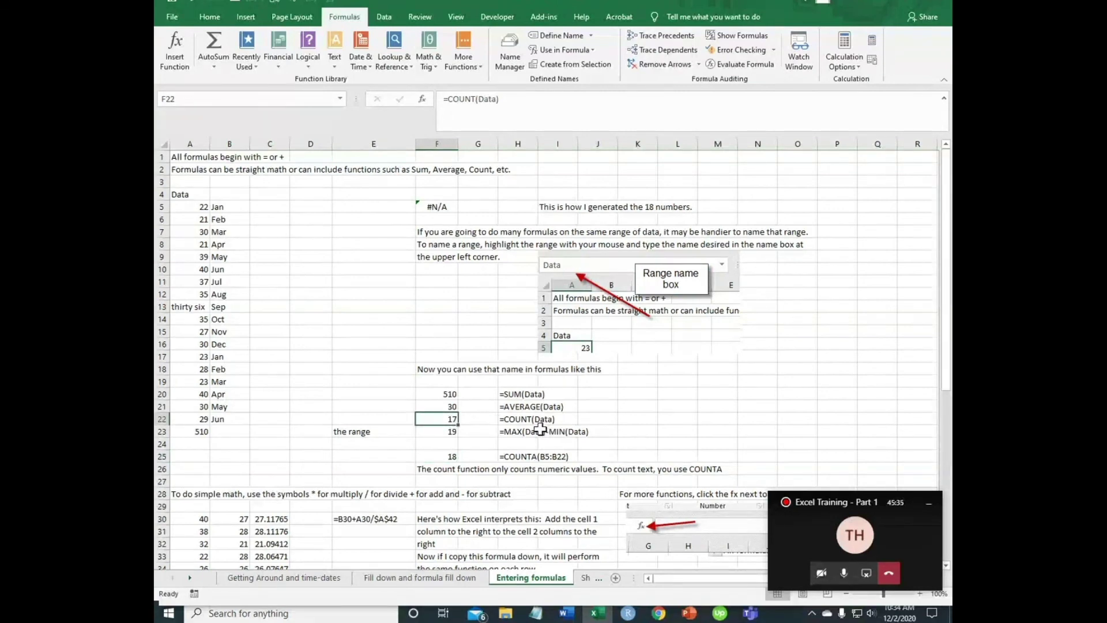
left_click(452, 459)
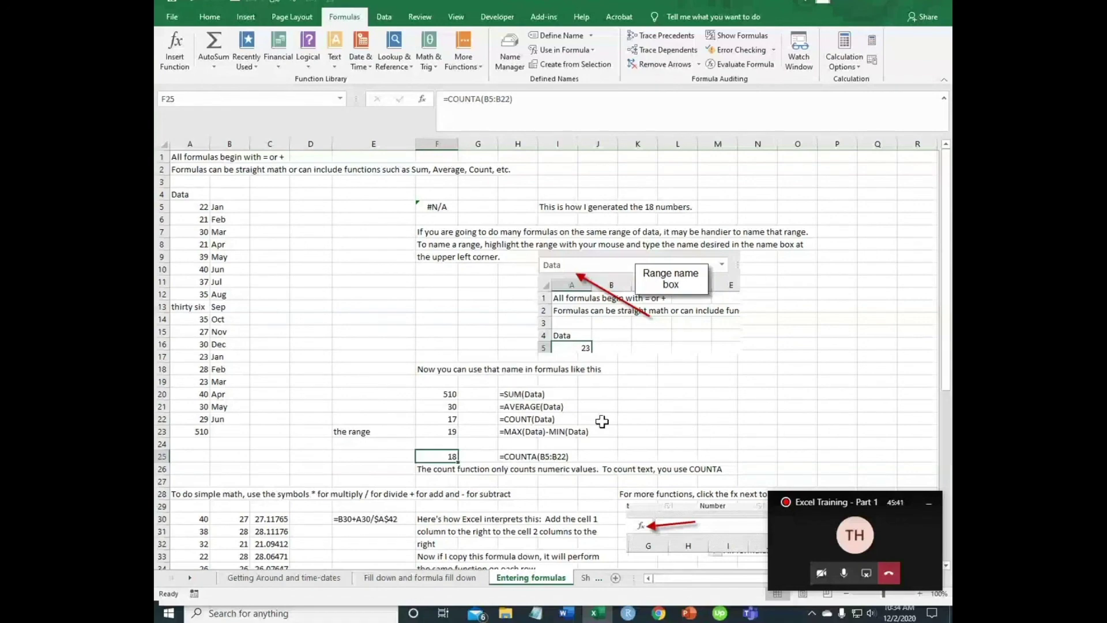
Start inserting a function in F13 and display the All category followed by the Financial category
scroll(583, 424, "down", 2)
scroll(583, 424, "down", 6)
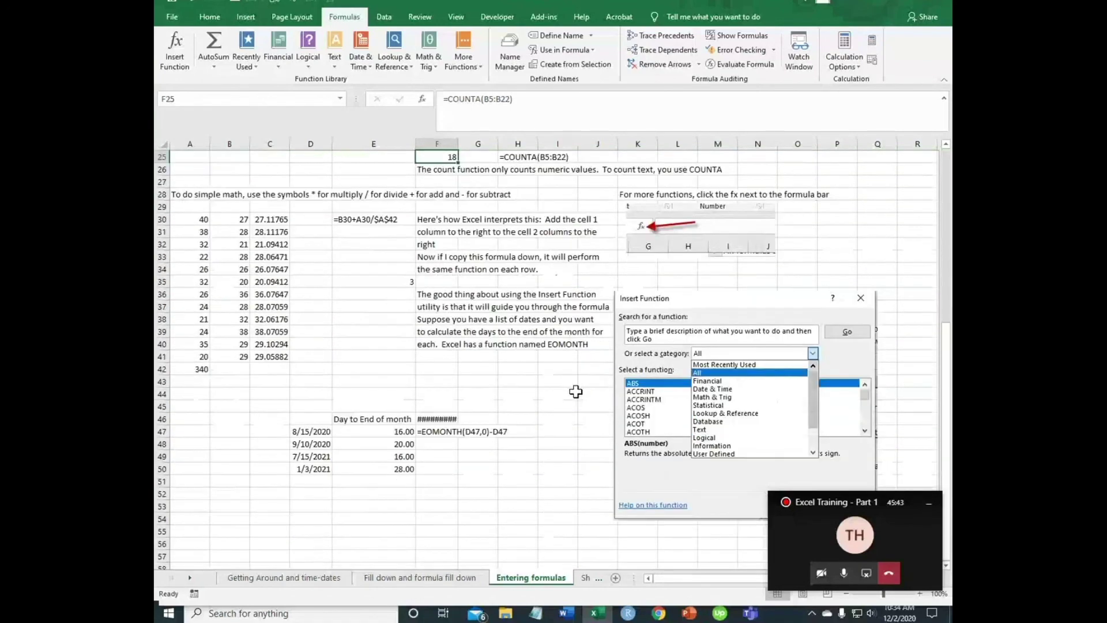
scroll(575, 392, "up", 5)
scroll(575, 392, "up", 2)
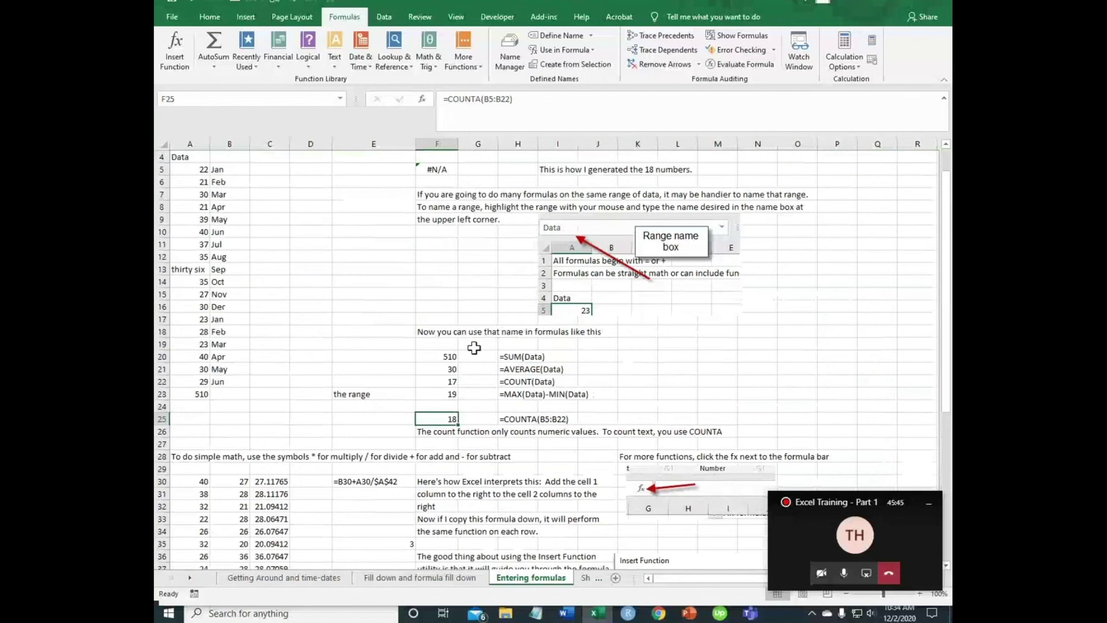
left_click(429, 271)
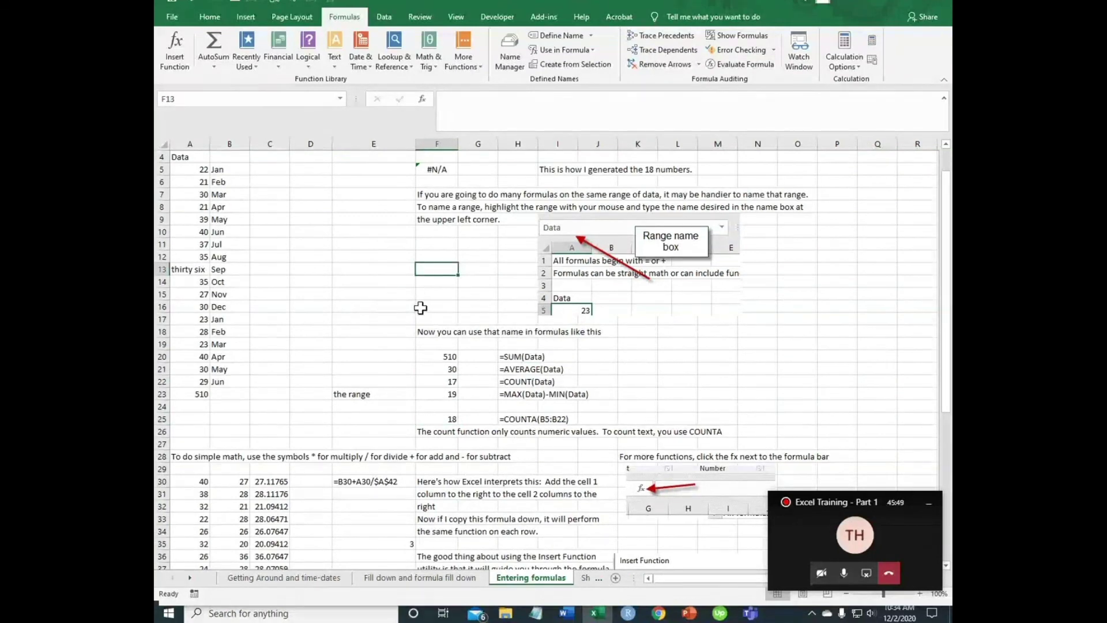
left_click(422, 99)
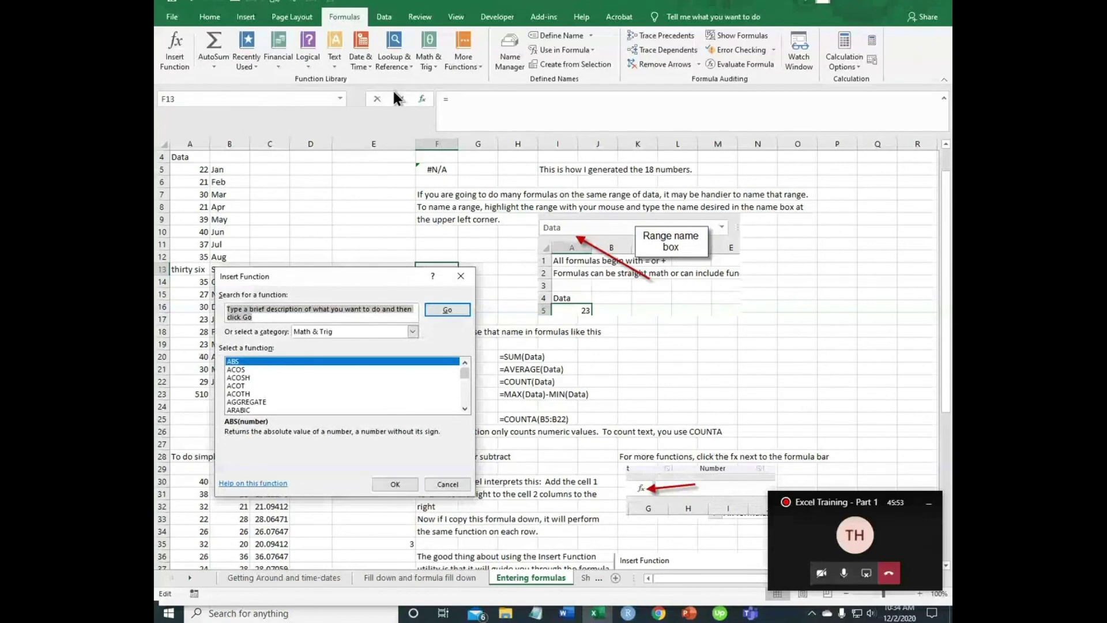
left_click(413, 332)
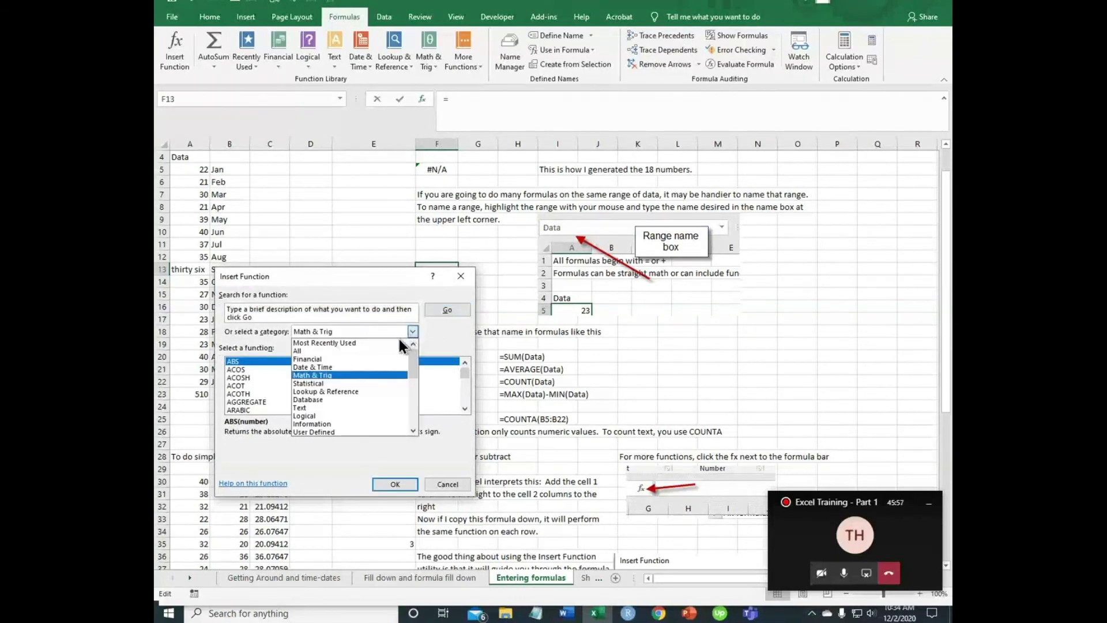
left_click(306, 351)
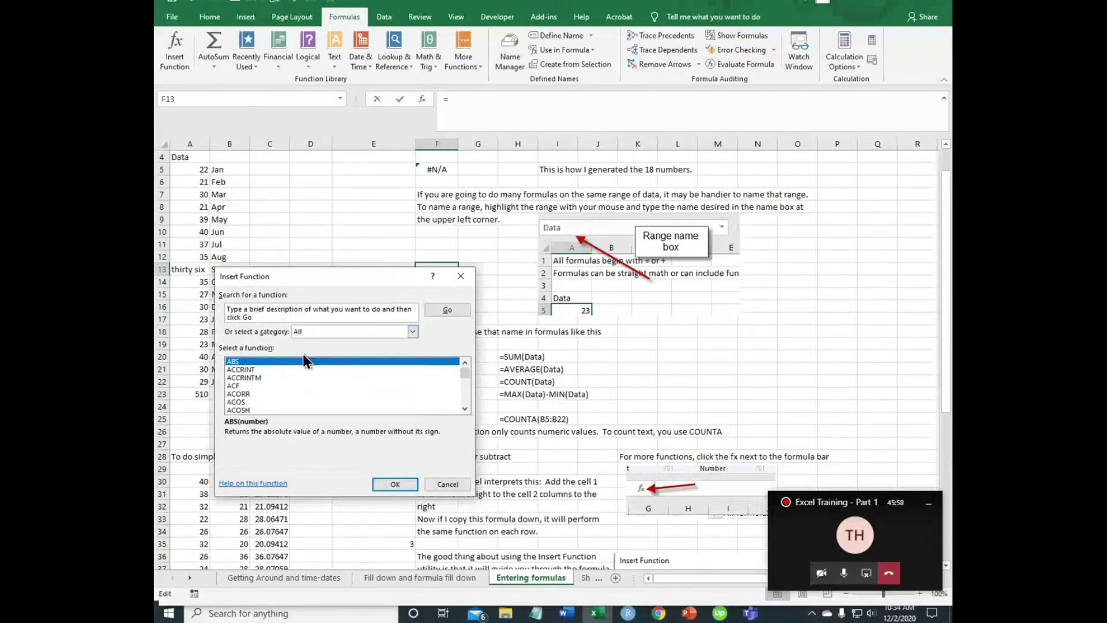
left_click(409, 332)
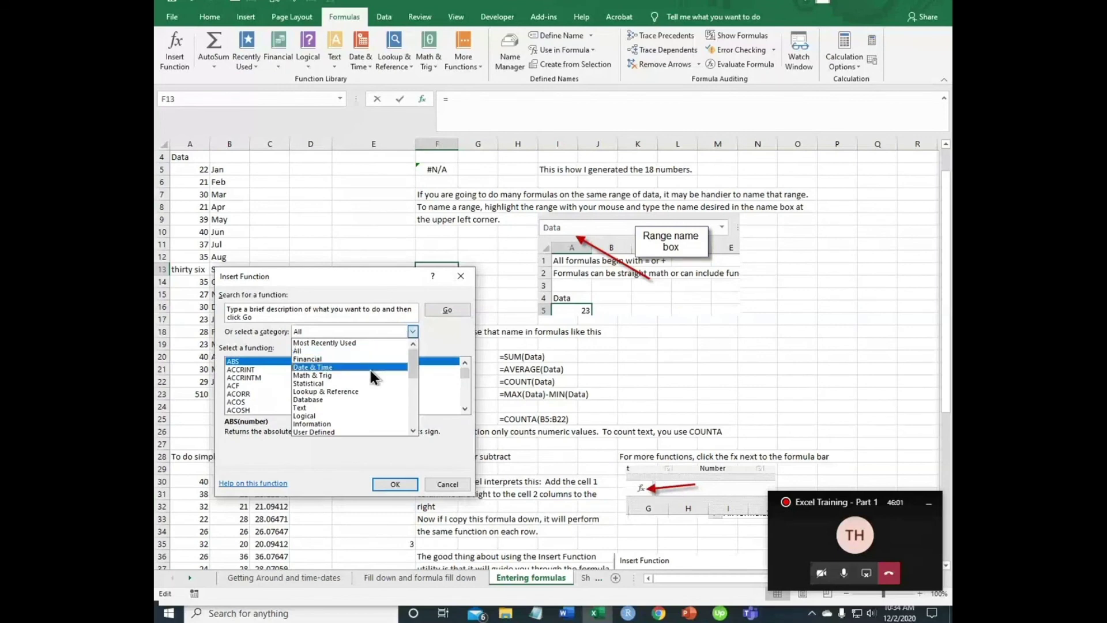
left_click(316, 361)
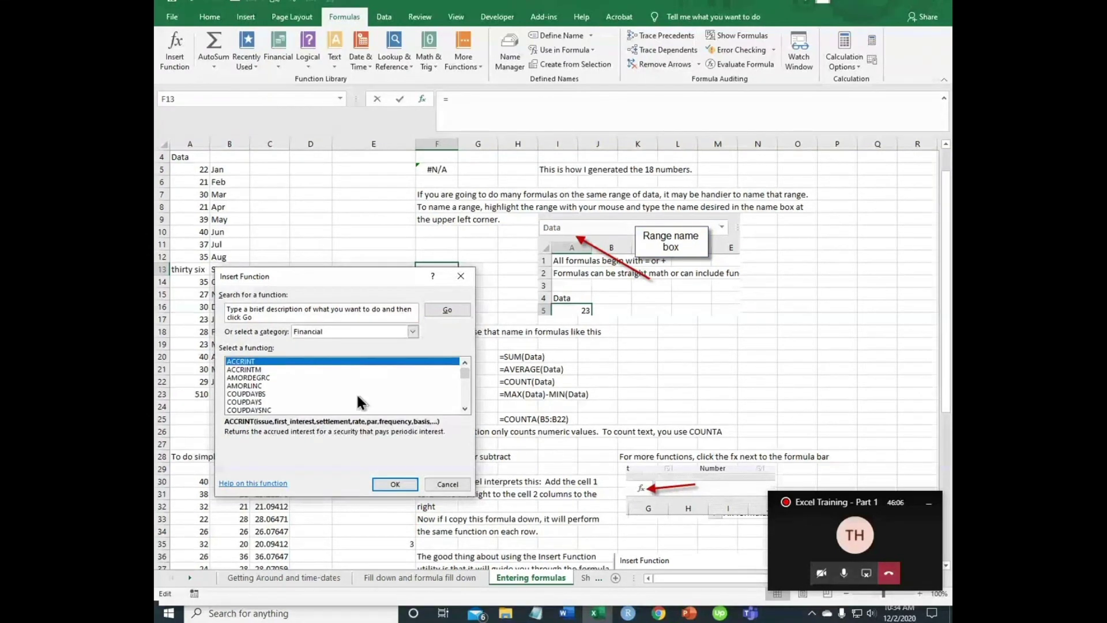
Browse the list of Financial functions and read their descriptions
left_click(459, 409)
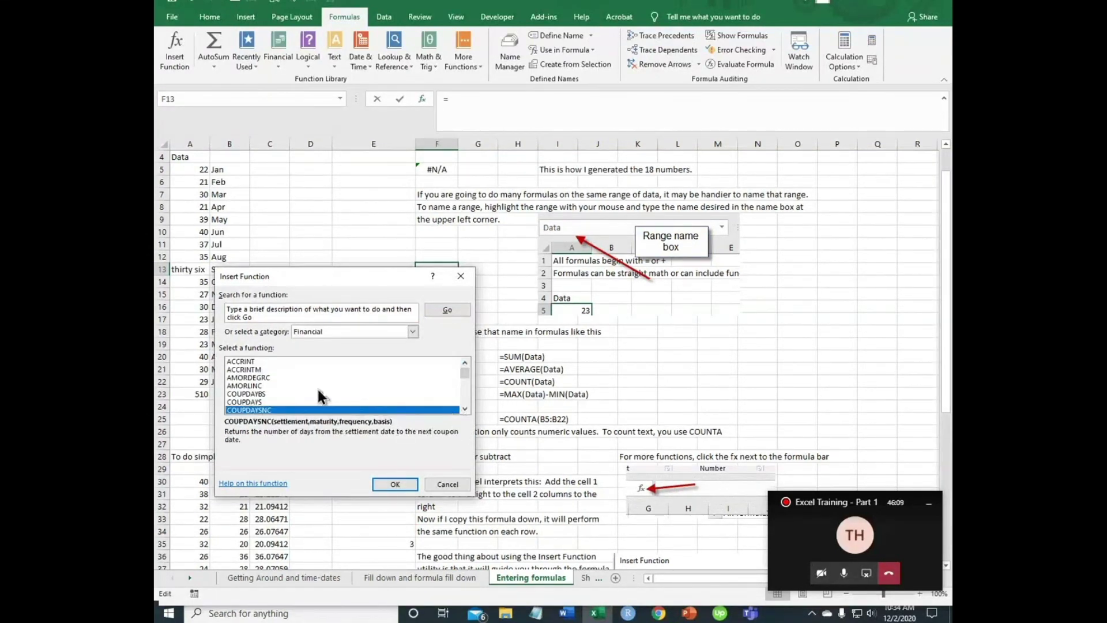
left_click(464, 409)
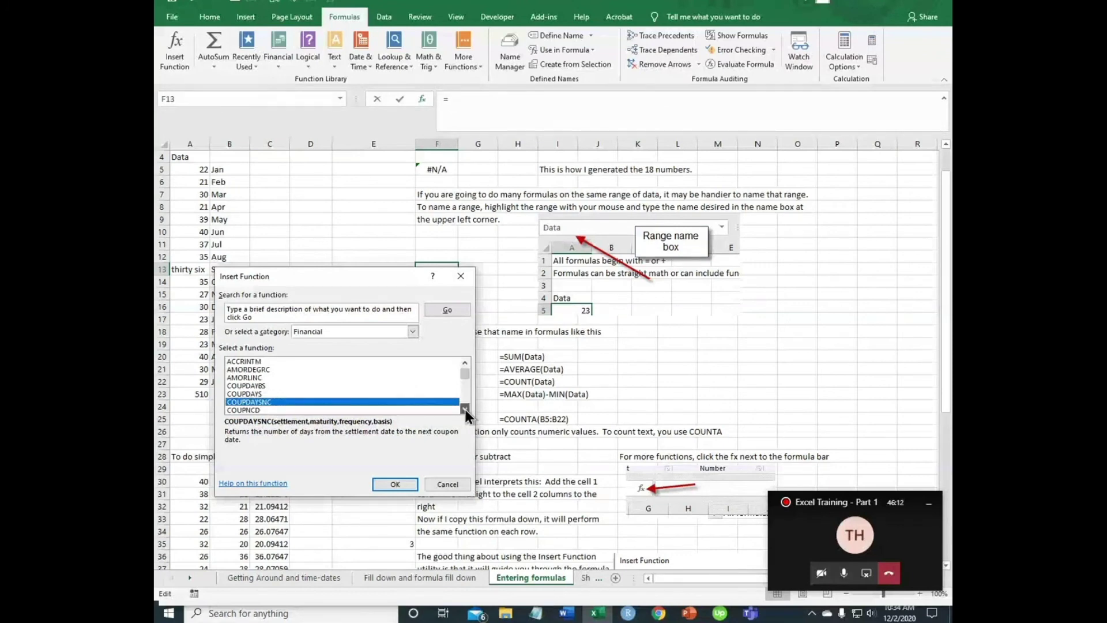
scroll(465, 409, "down", 2)
left_click(458, 408)
left_click(461, 408)
left_click(461, 408)
left_click(461, 408)
left_click(461, 408)
left_click(461, 408)
left_click(461, 408)
left_click(464, 409)
left_click(464, 409)
left_click(464, 409)
left_click(464, 408)
left_click(464, 409)
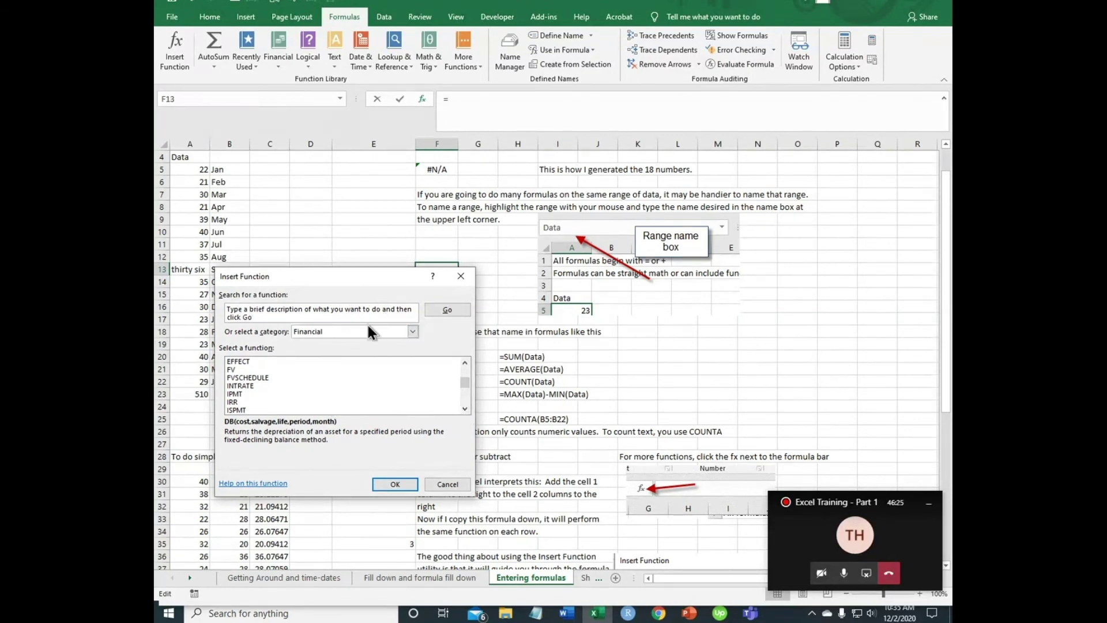
Insert the Date & Time function EOMONTH in F13 with Start_date 12/2/2020 and Months 0
left_click(412, 332)
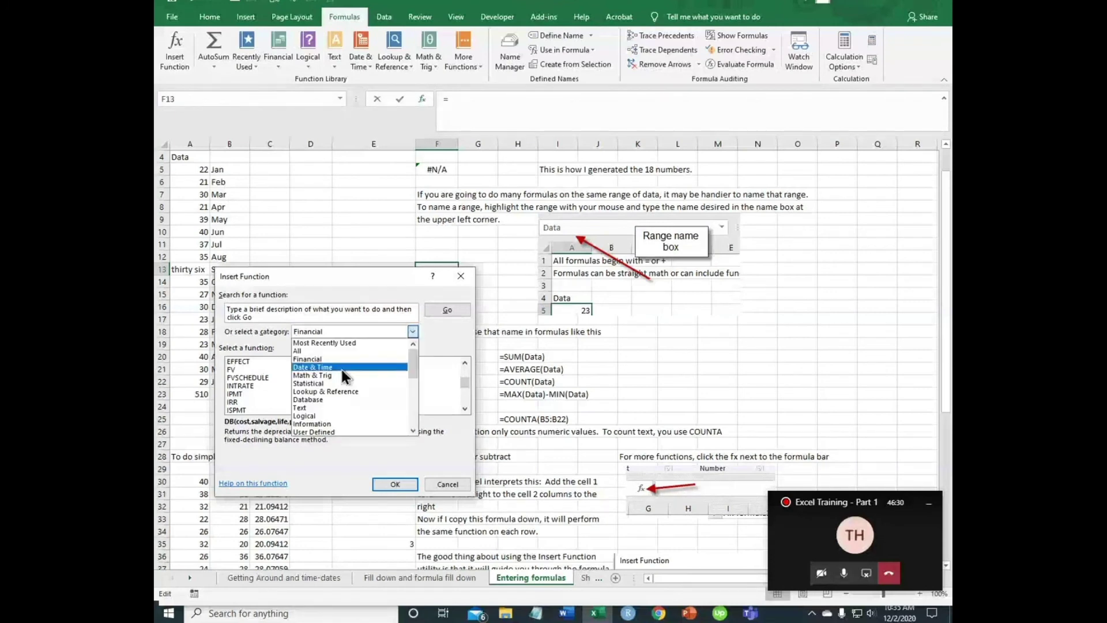
left_click(341, 368)
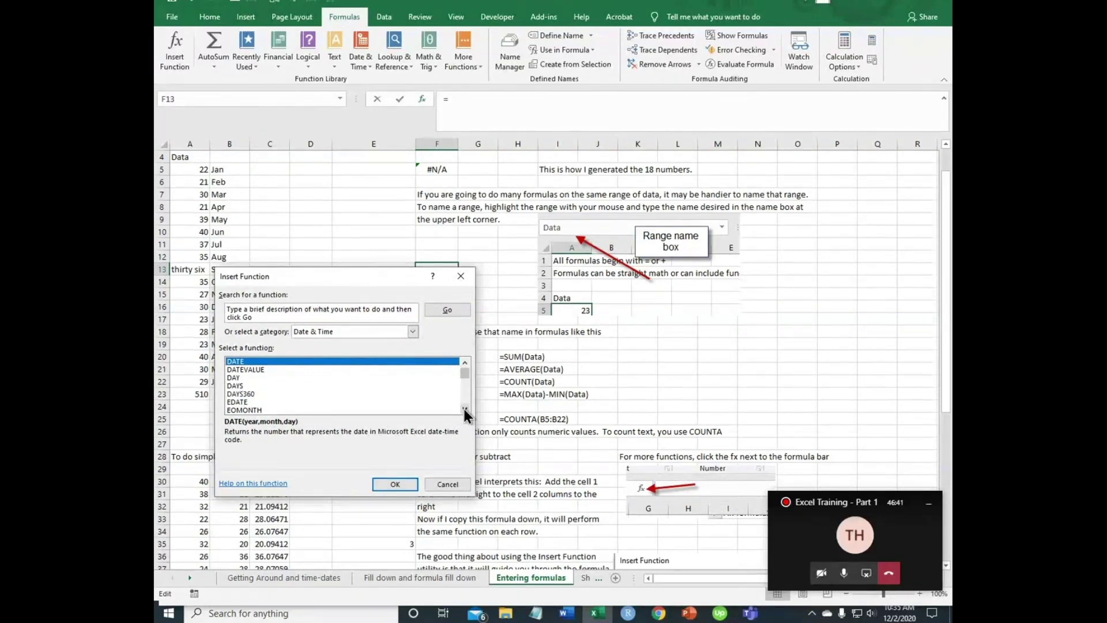
left_click(246, 409)
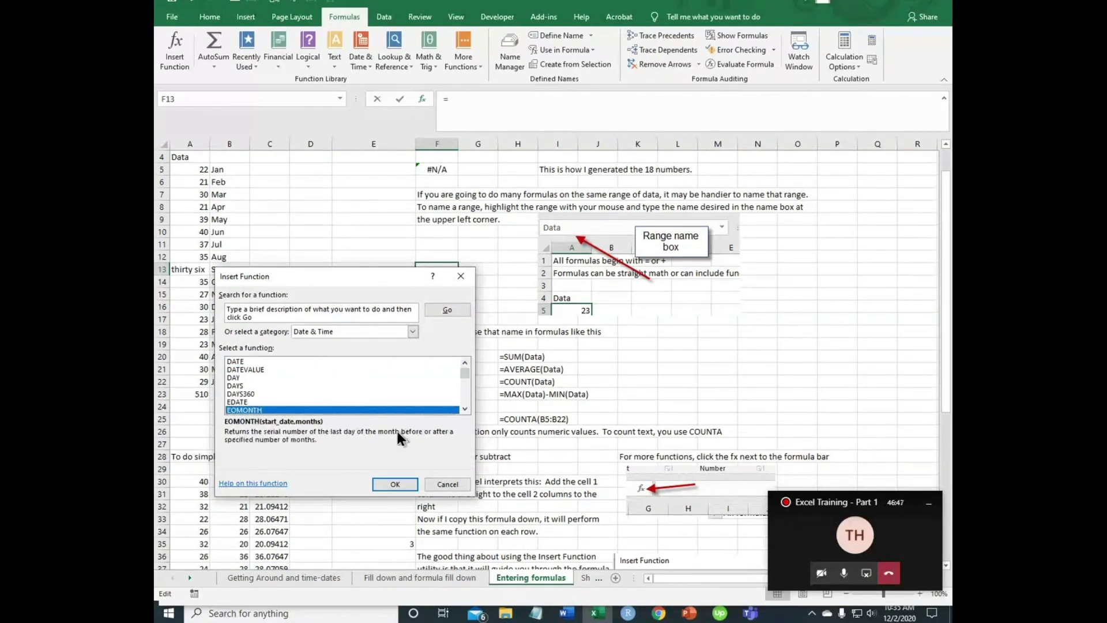
left_click(391, 479)
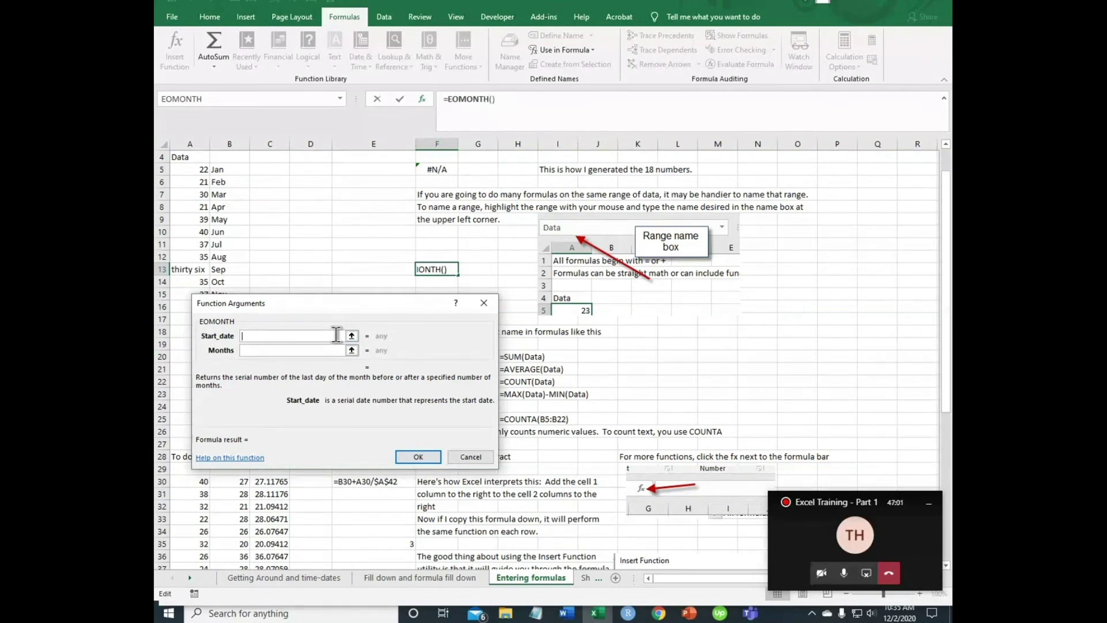
type("12/2/2020")
key("Tab")
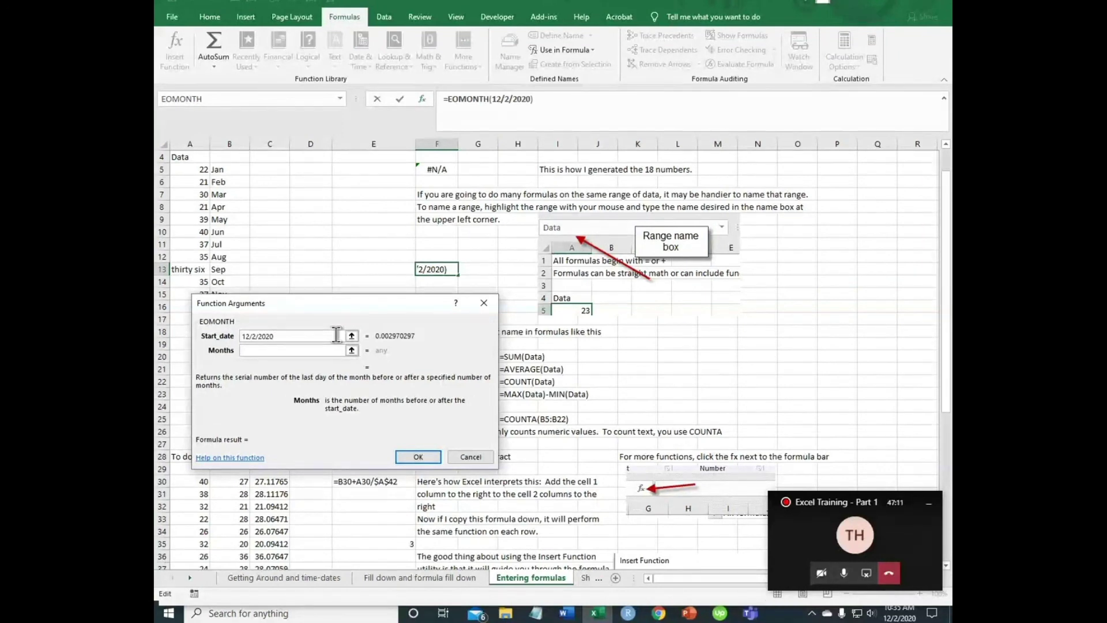
type("0")
left_click(417, 455)
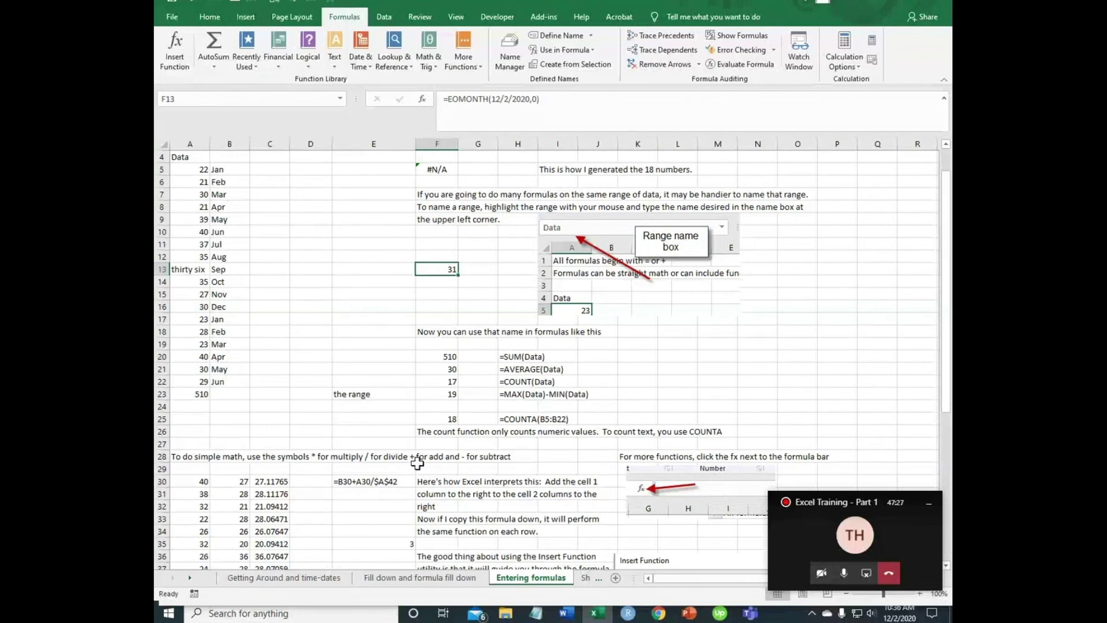
Start inserting a function in F13 and browse the Math & Trig category down to the rounding functions
key("shift+F3")
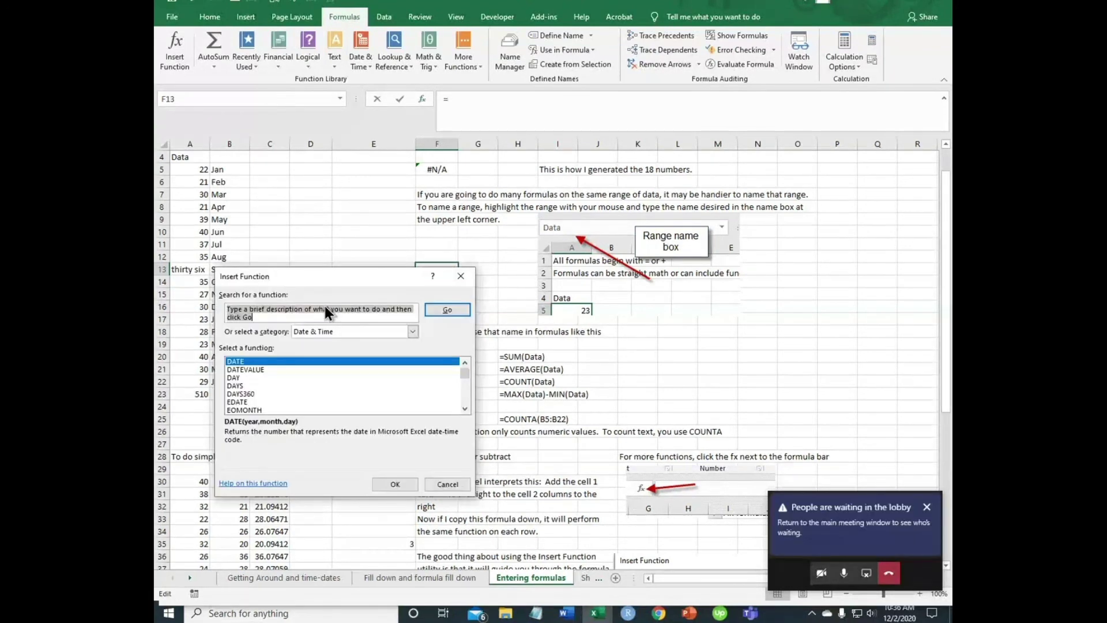
left_click(411, 332)
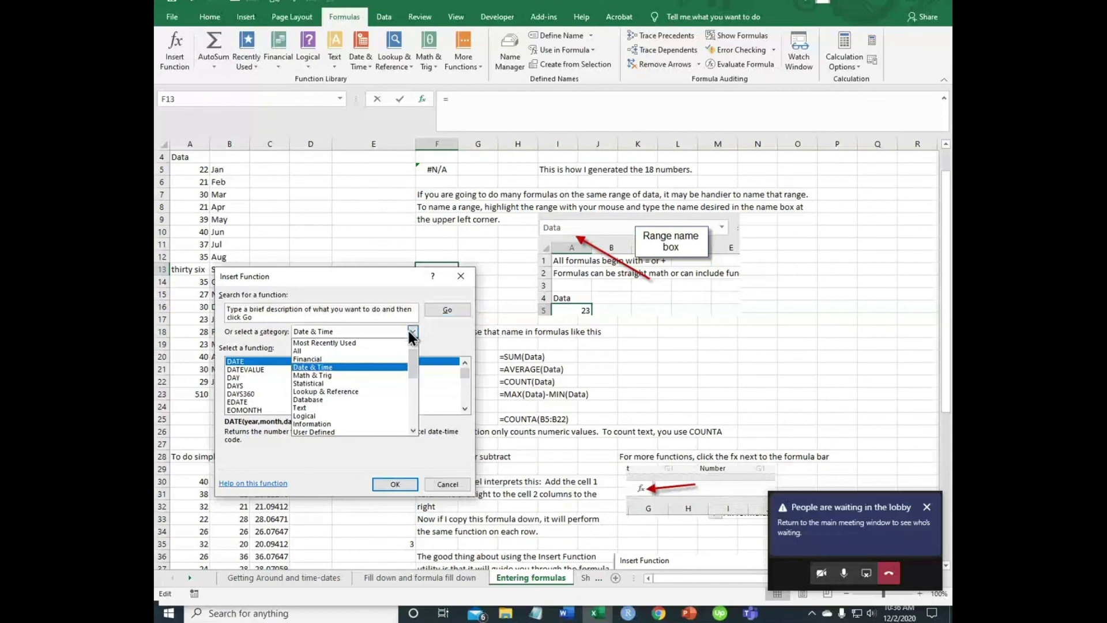
left_click(318, 375)
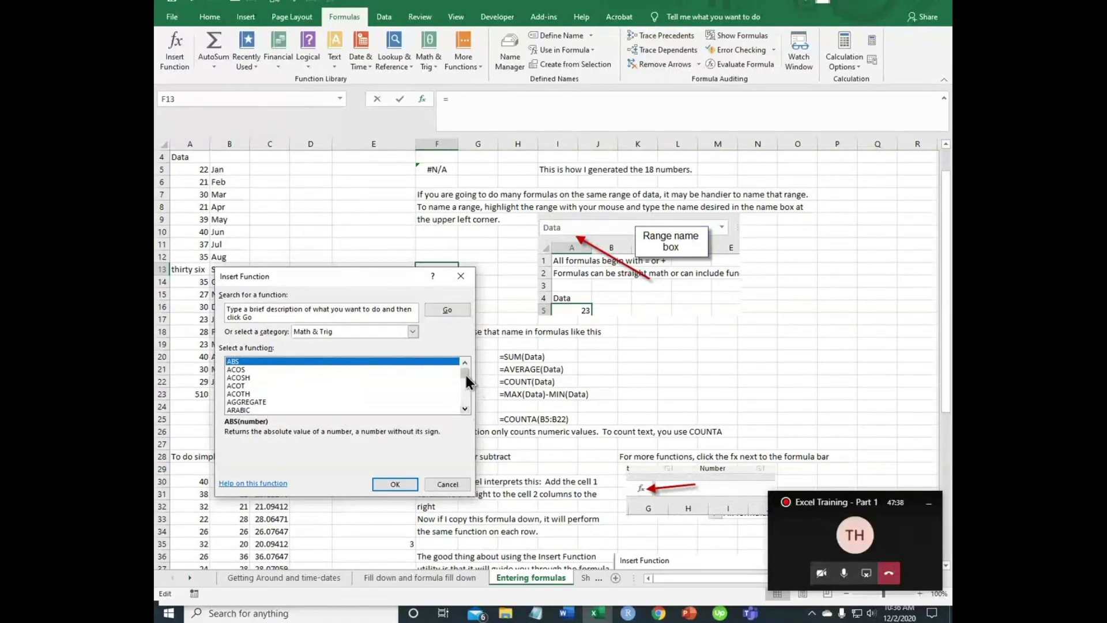
left_click_drag(466, 375, 466, 392)
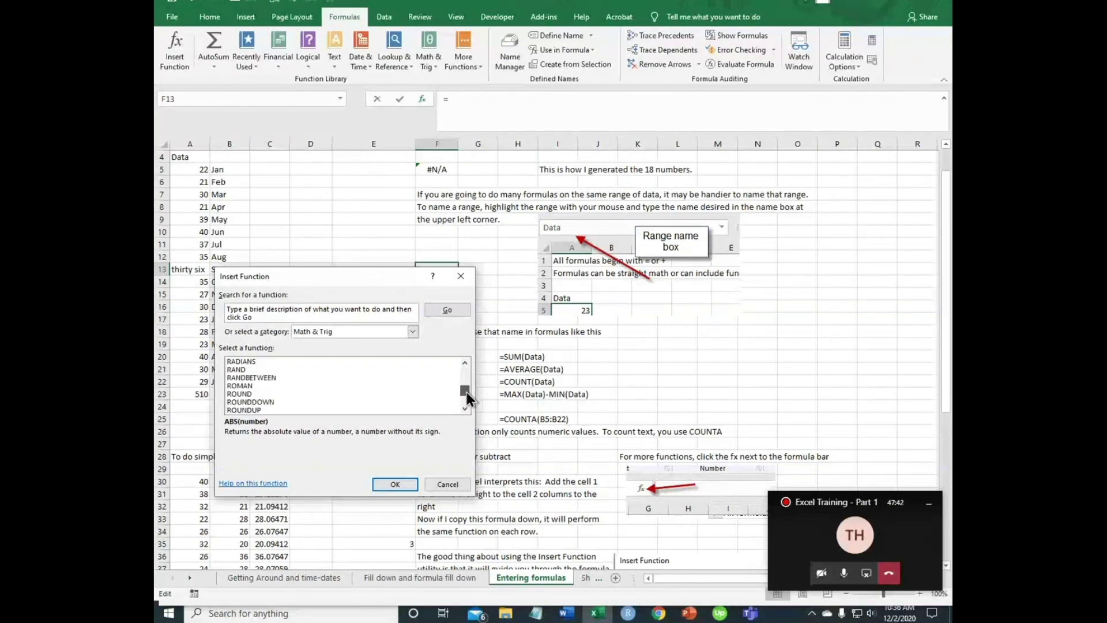
Browse the Statistical functions and read the description of COUNTIFS
left_click(418, 332)
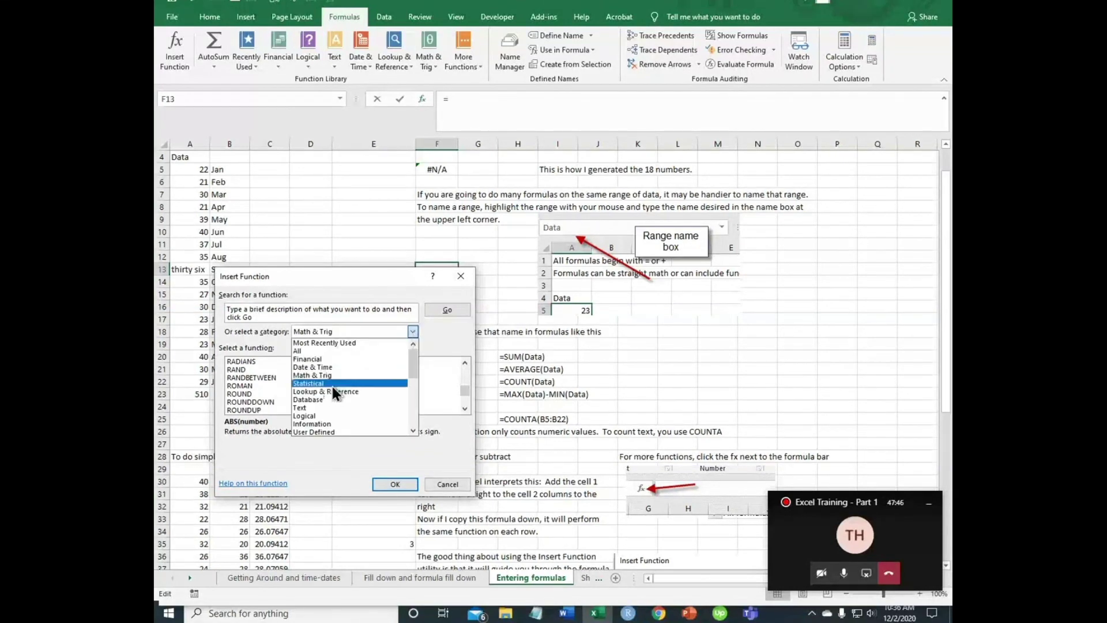
left_click(333, 384)
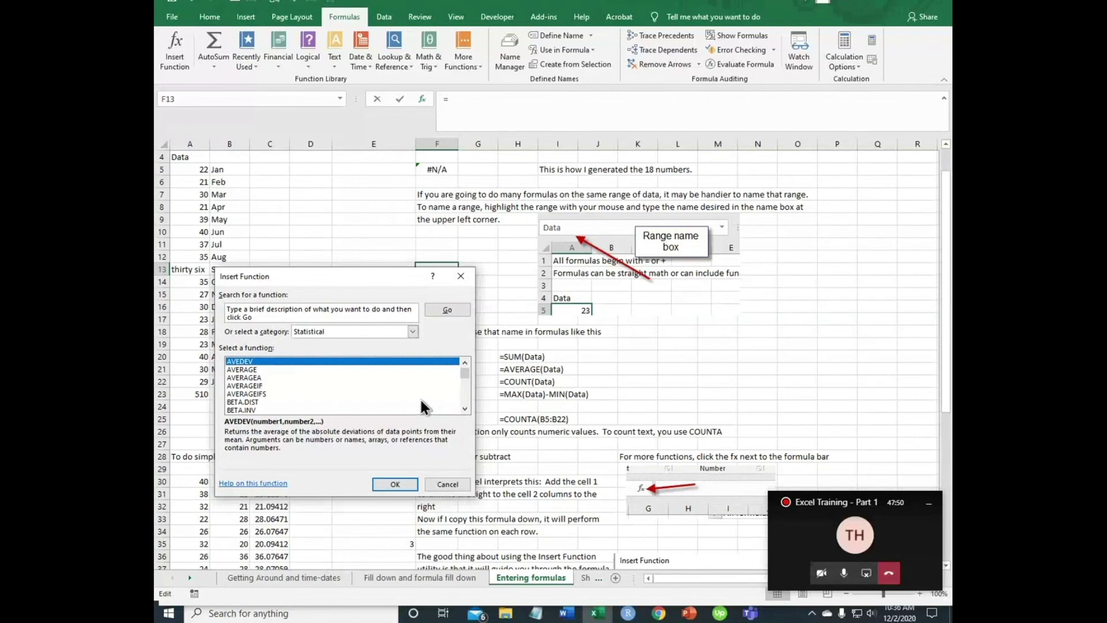
scroll(465, 408, "down", 3)
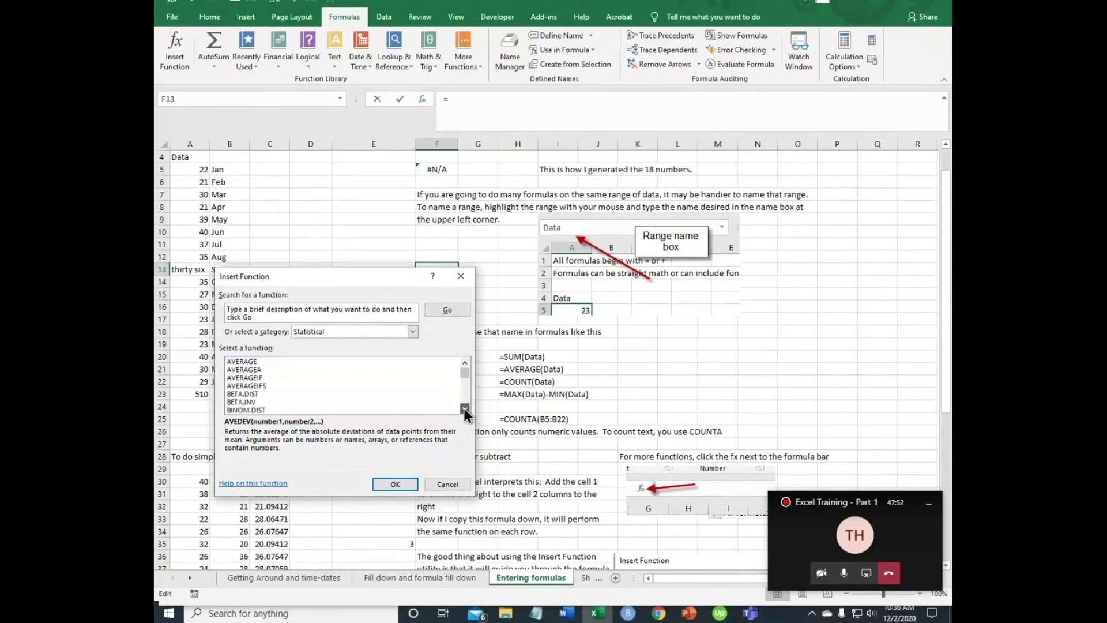
scroll(464, 406, "down", 3)
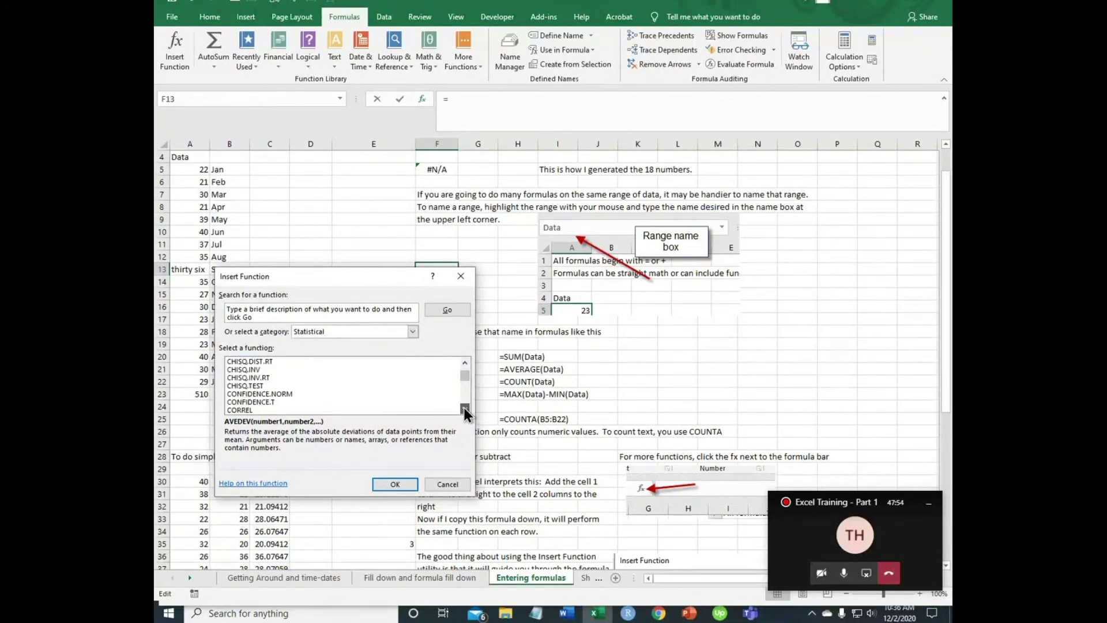
left_click(458, 409)
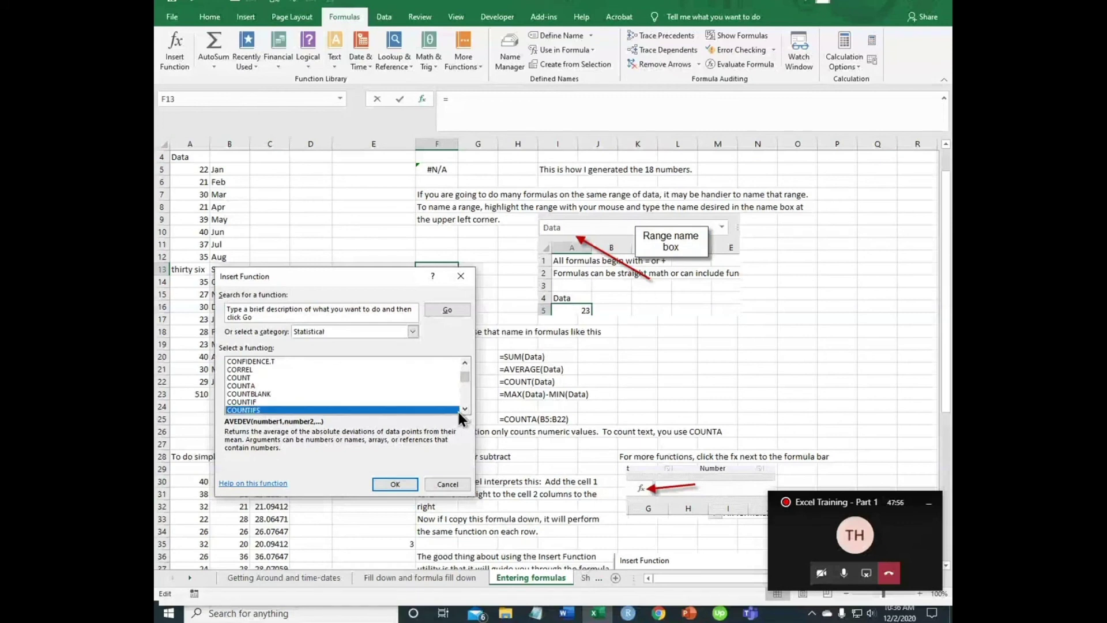
scroll(461, 410, "down", 2)
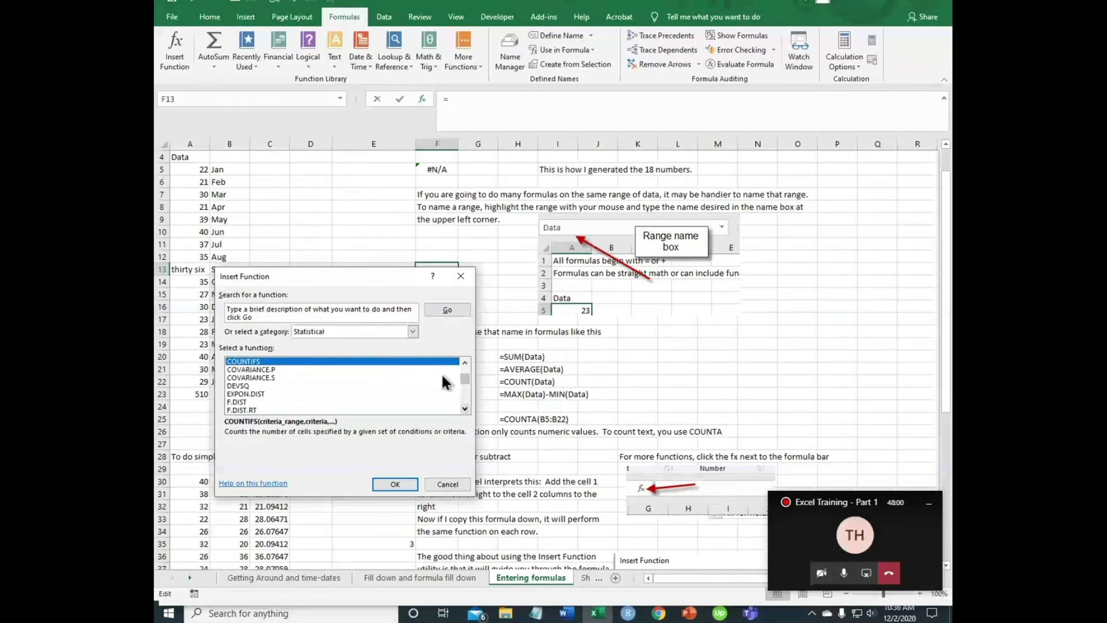
View the functions in the Lookup & Reference category and in the Database category
left_click(412, 330)
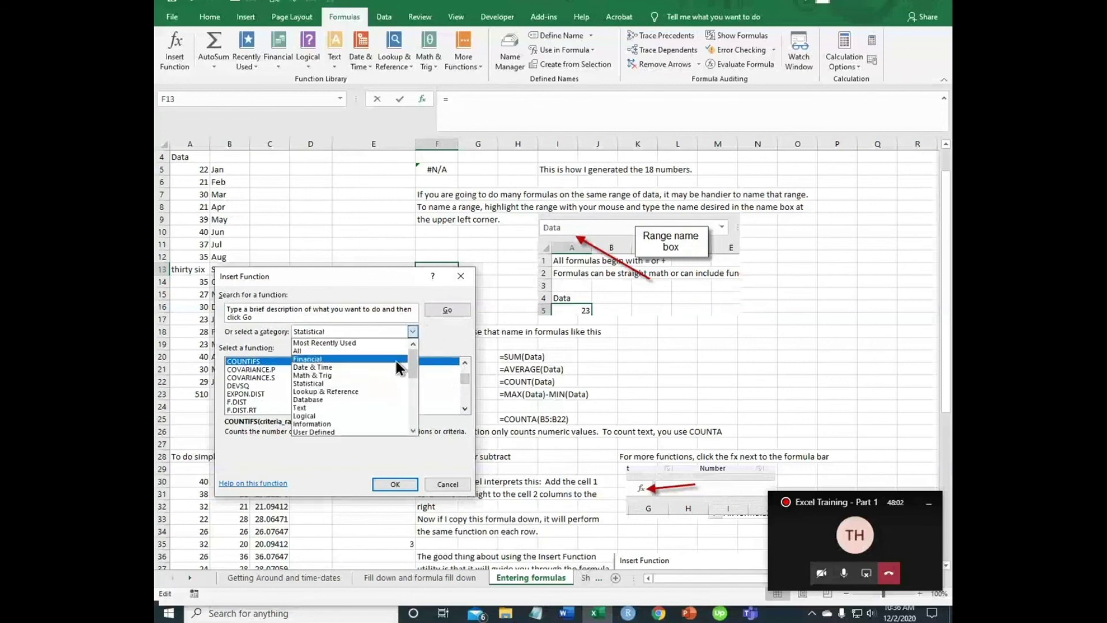
left_click(354, 391)
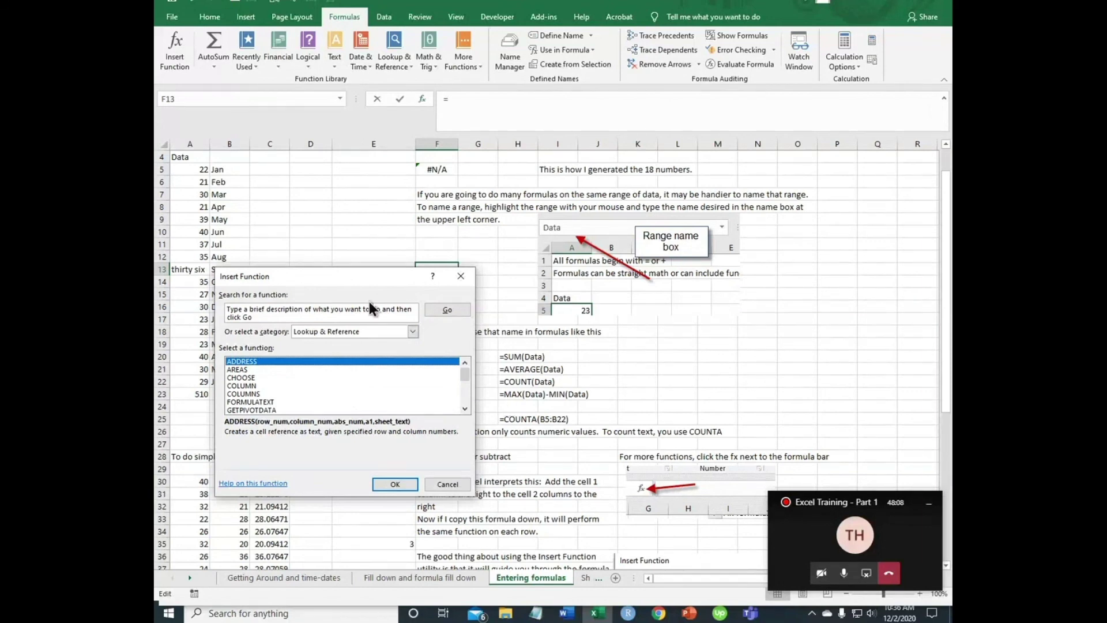
mouse_move(468, 373)
left_mouse_down()
mouse_move(465, 403)
mouse_move(468, 376)
left_mouse_up()
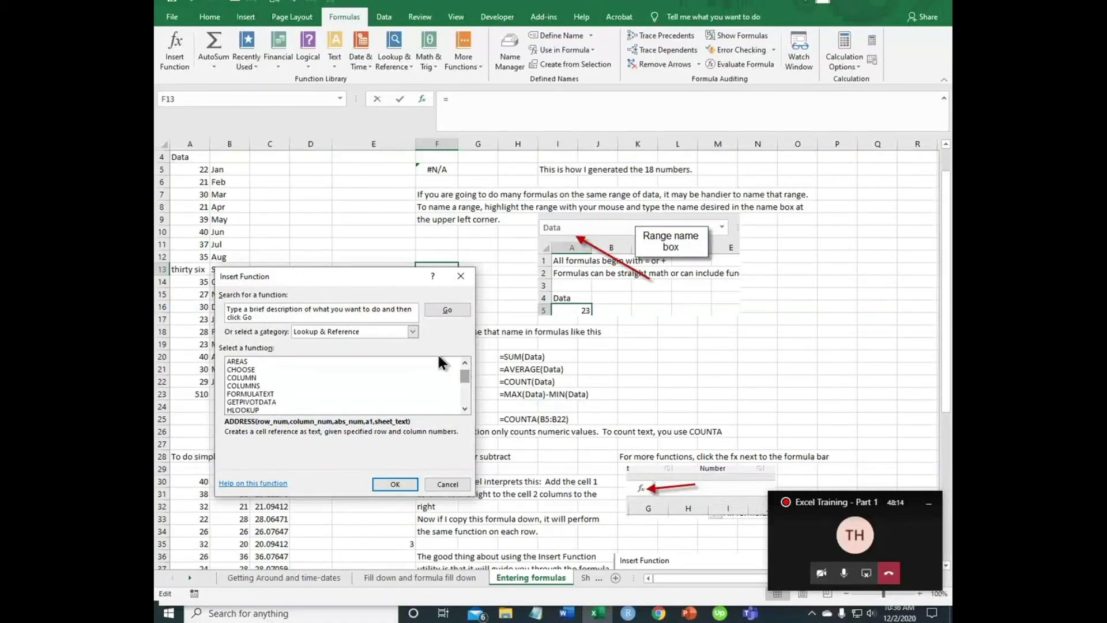
left_click(413, 332)
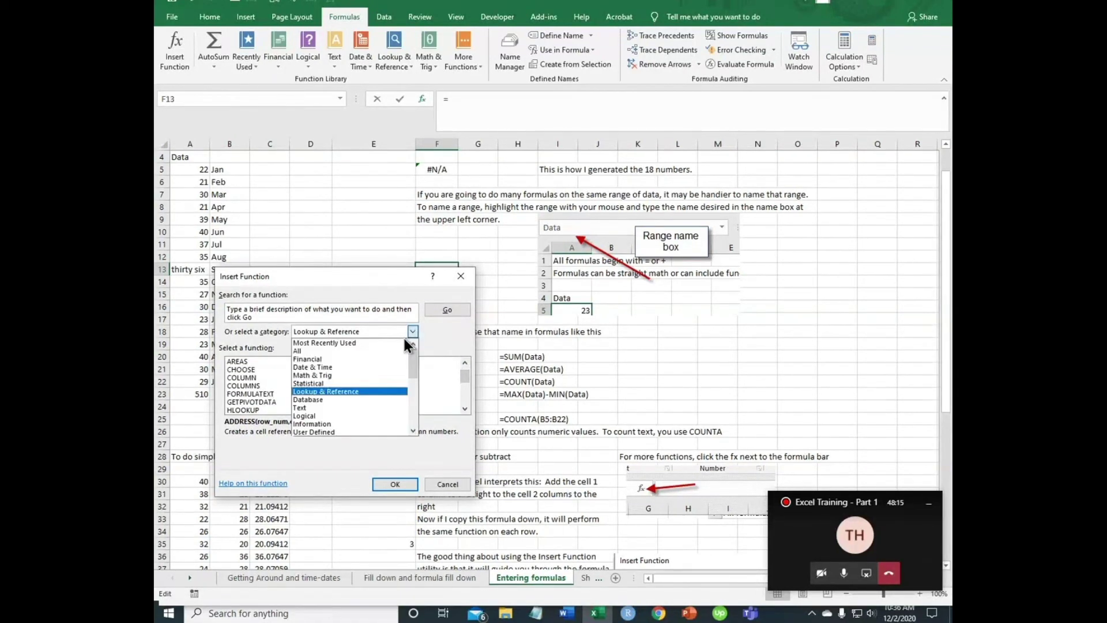
left_click(331, 400)
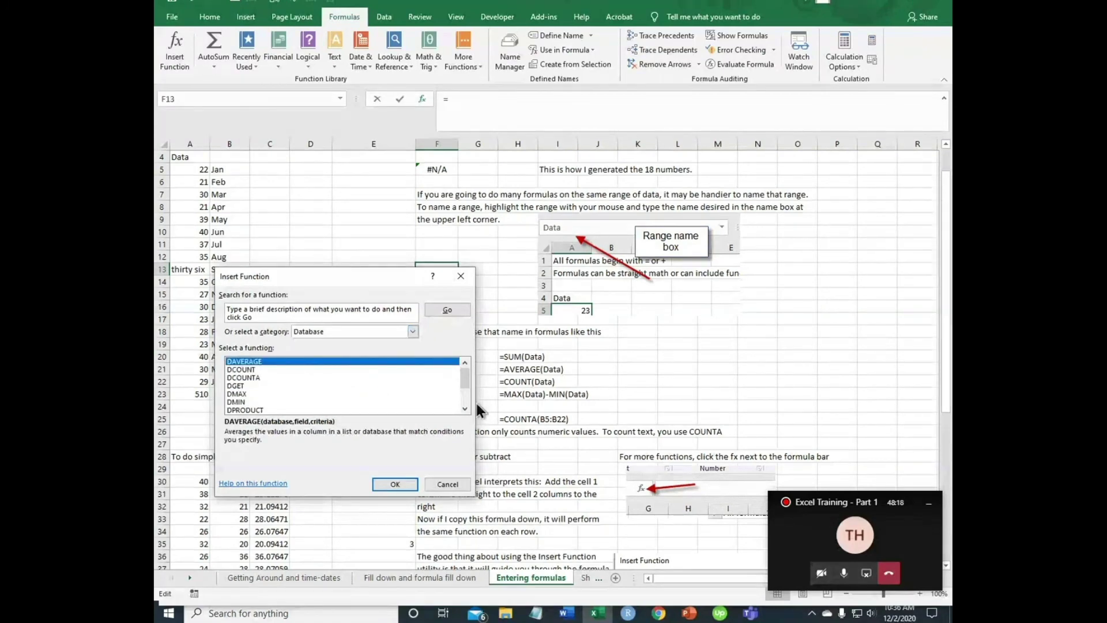
Insert the Text function CHAR in F13 with Number 142
left_click(406, 330)
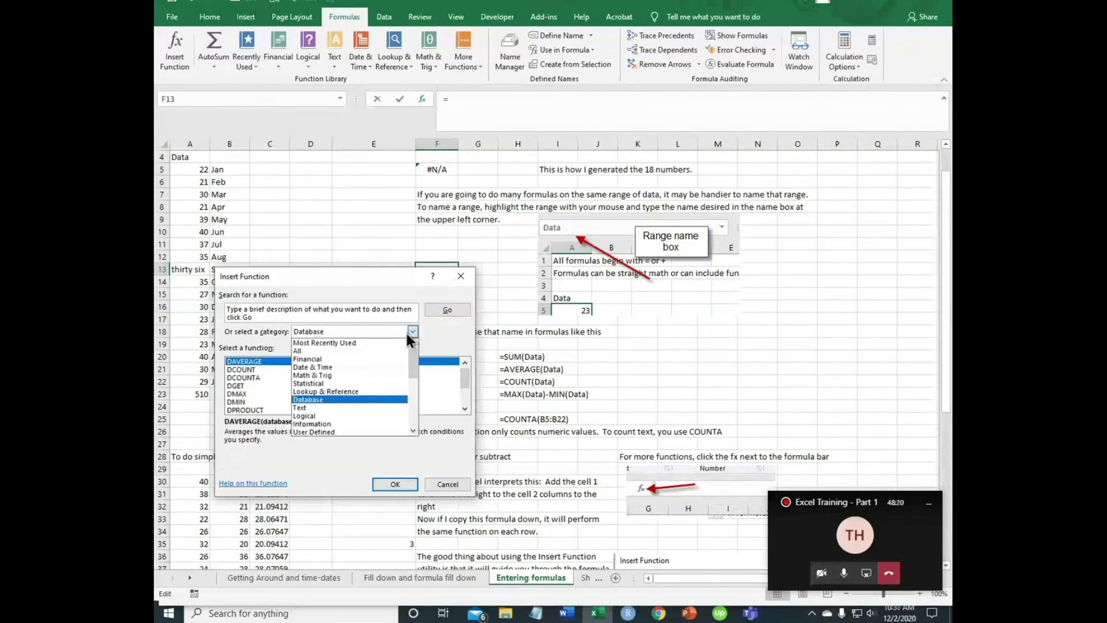
left_click(328, 410)
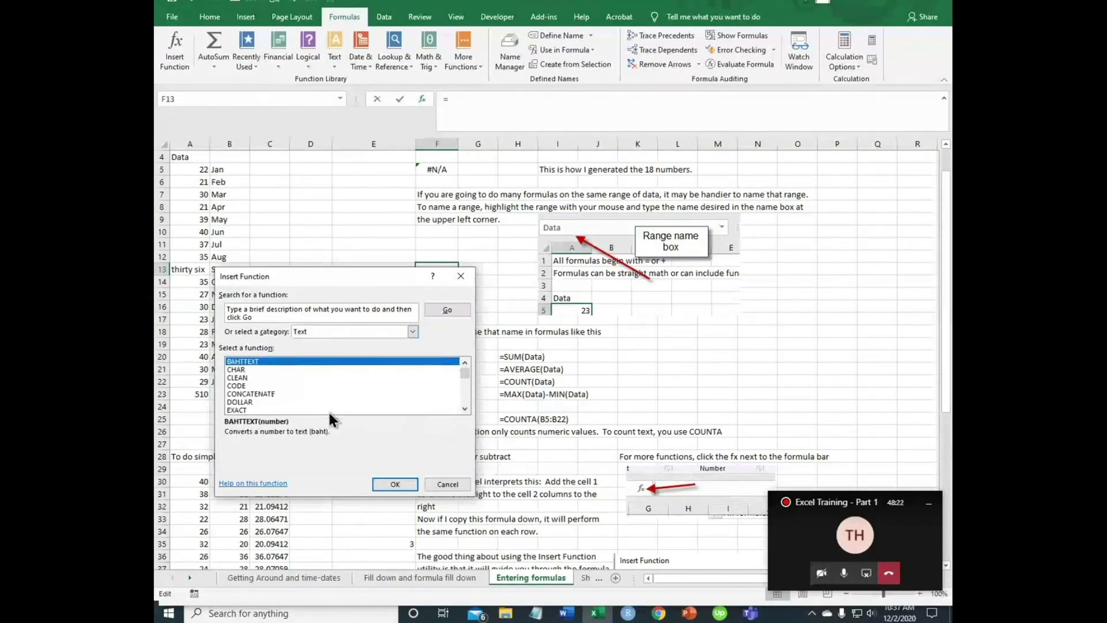
left_click(237, 369)
left_click(393, 484)
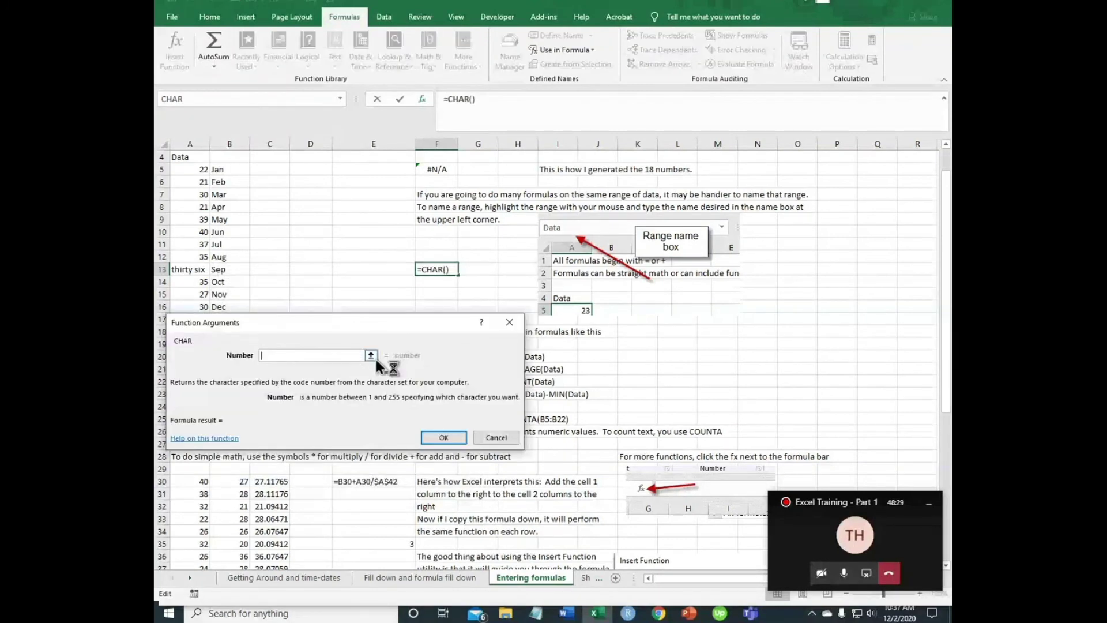
type("145")
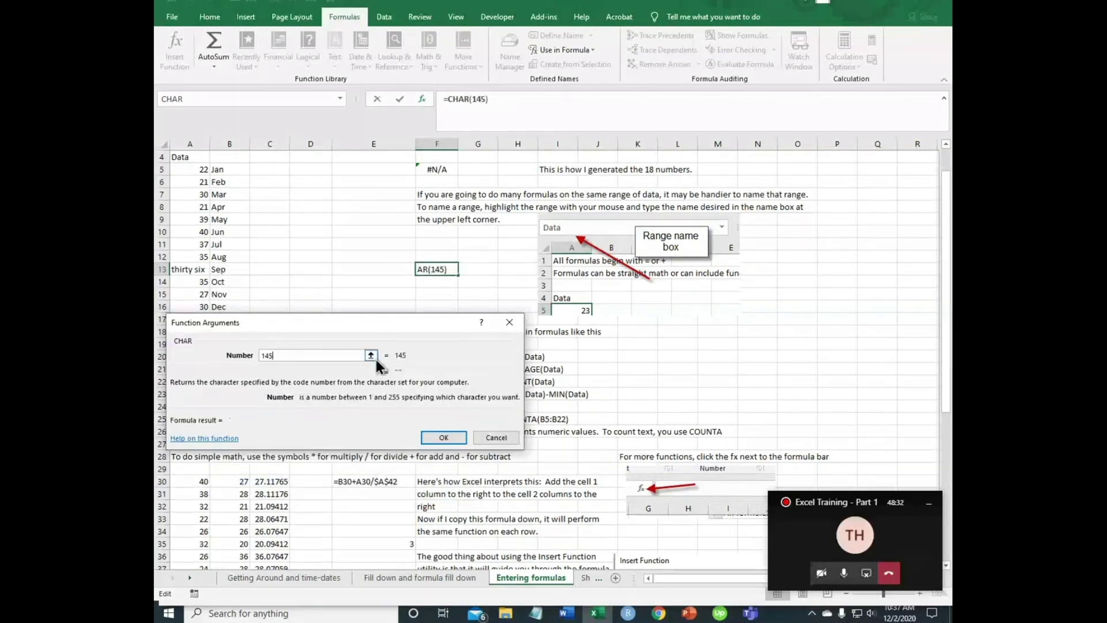
key("BackSpace")
type("2")
key("Return")
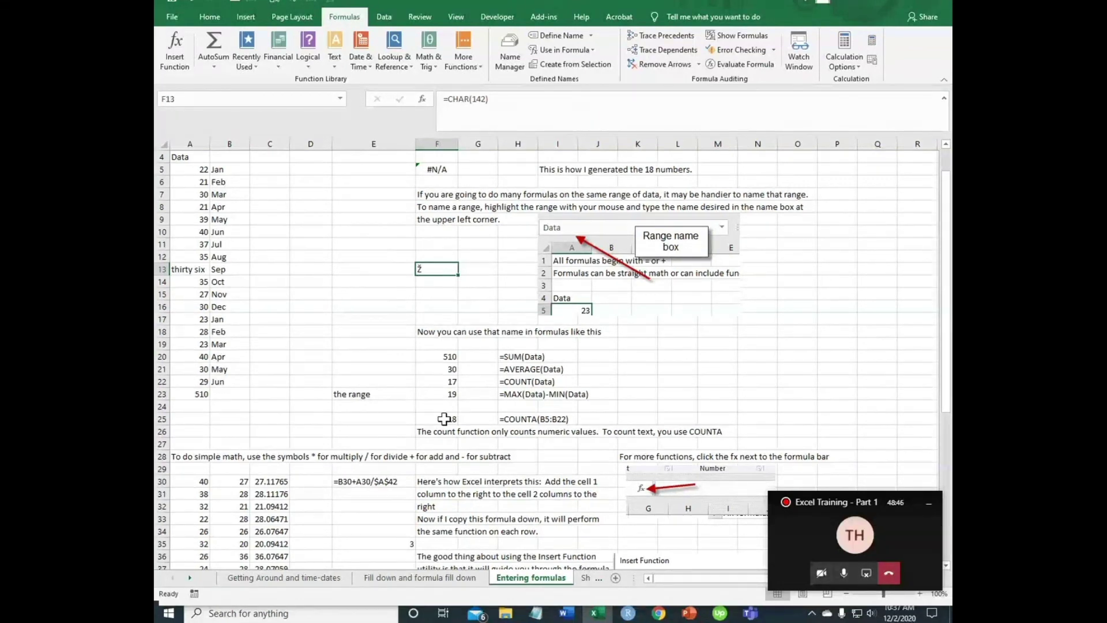
Insert the Text function CODE in F14 with cell F13 as its text argument
key("Down")
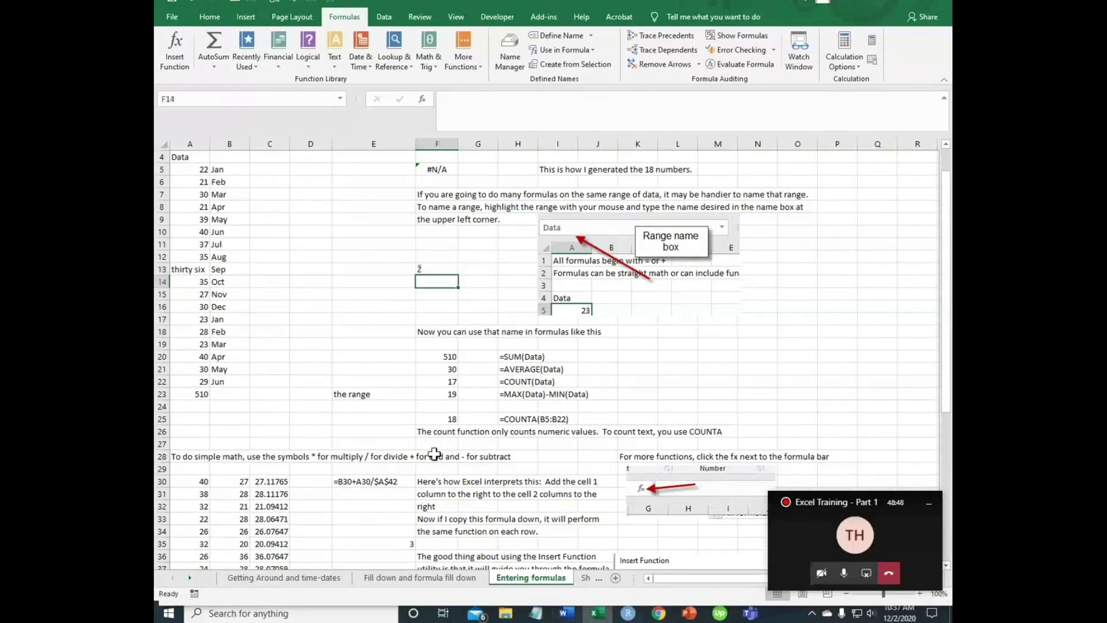
left_click(422, 98)
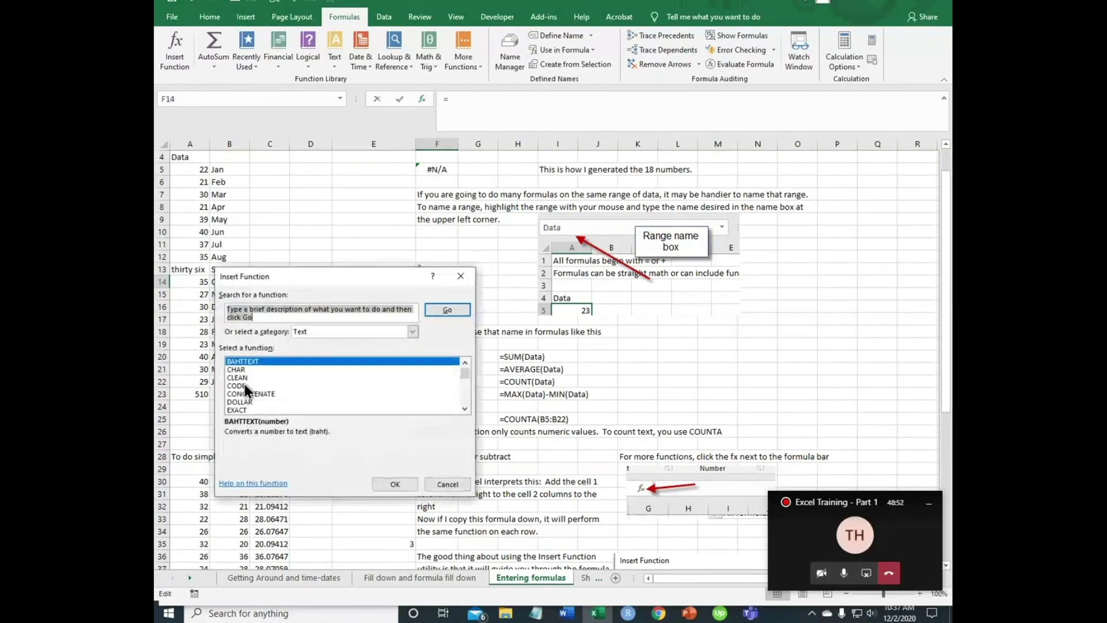
left_click(234, 386)
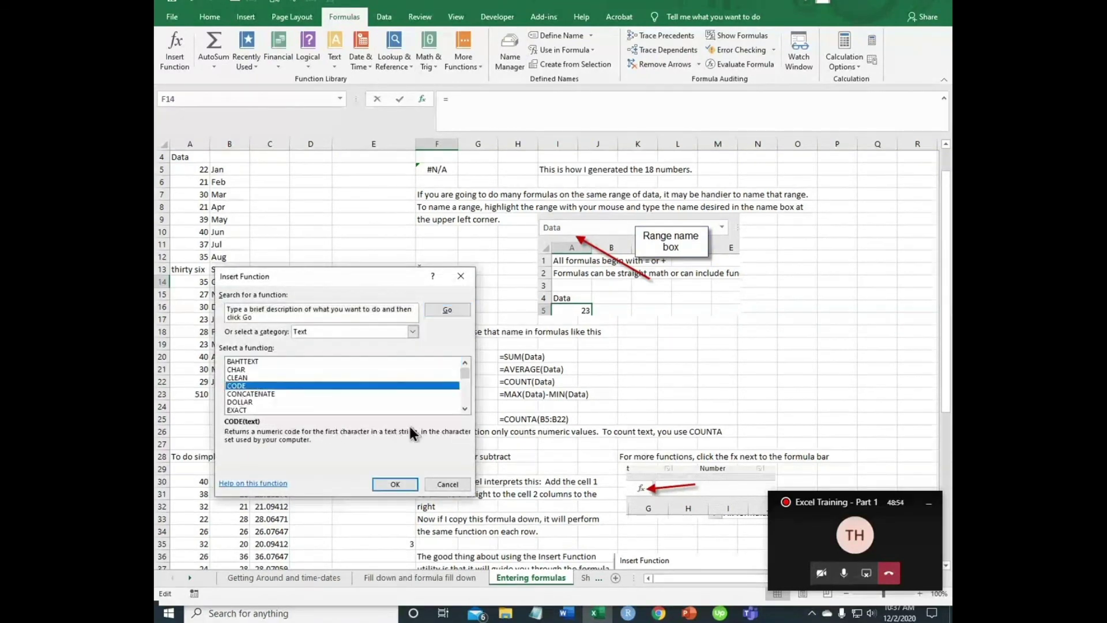
left_click(395, 483)
left_click(437, 269)
key("Return")
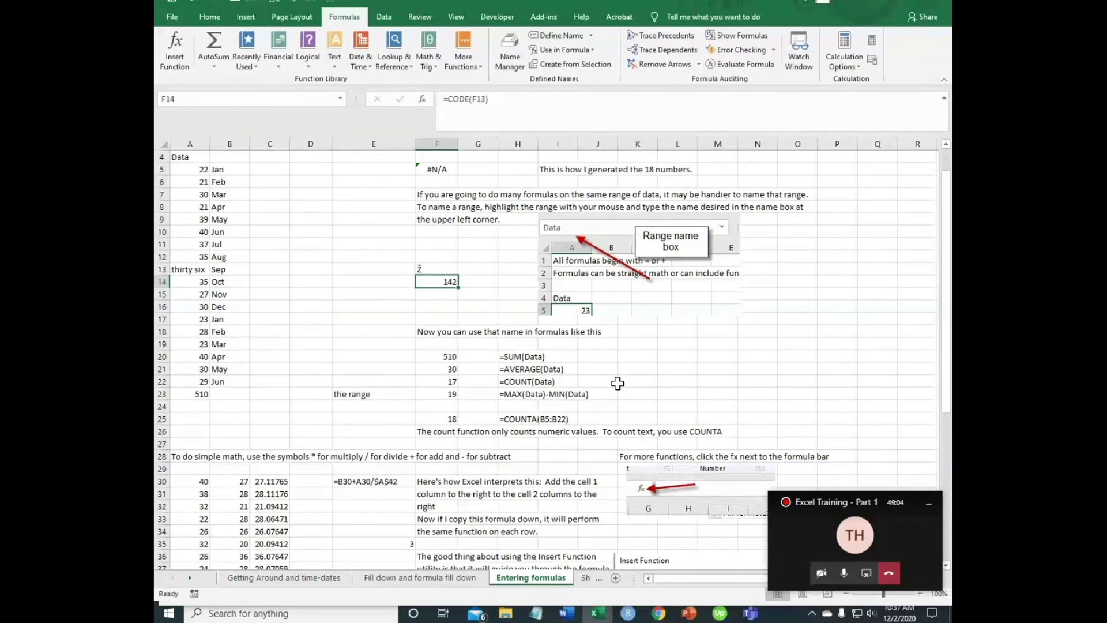
Enter the character Ž as plain text in F15, below the CODE formula
key("Up")
key("Down")
key("Down")
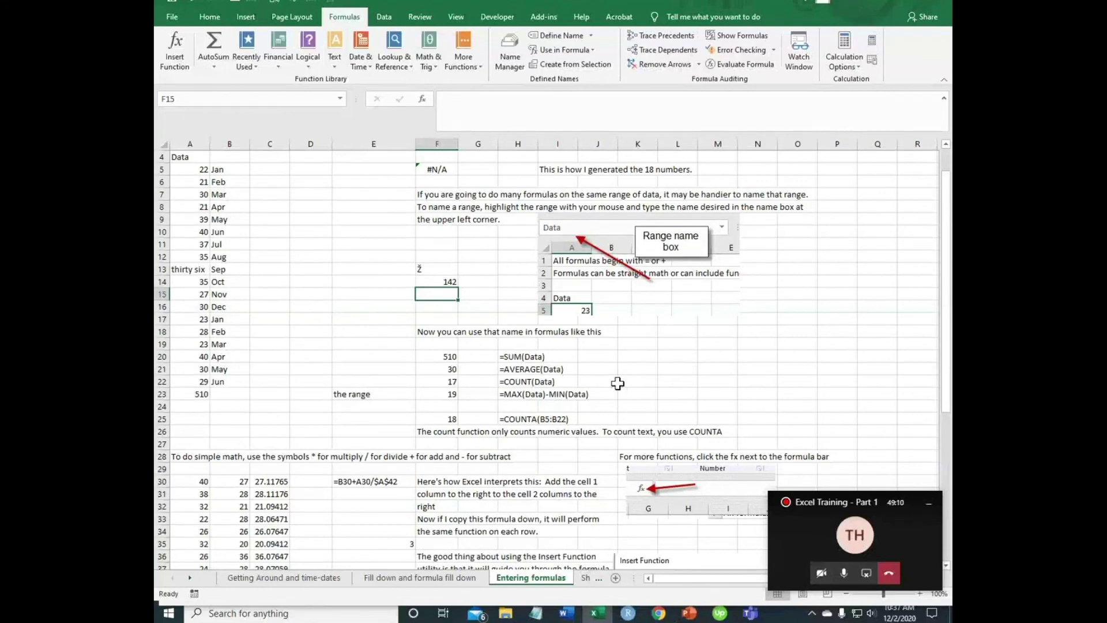
type("Ž")
key("Return")
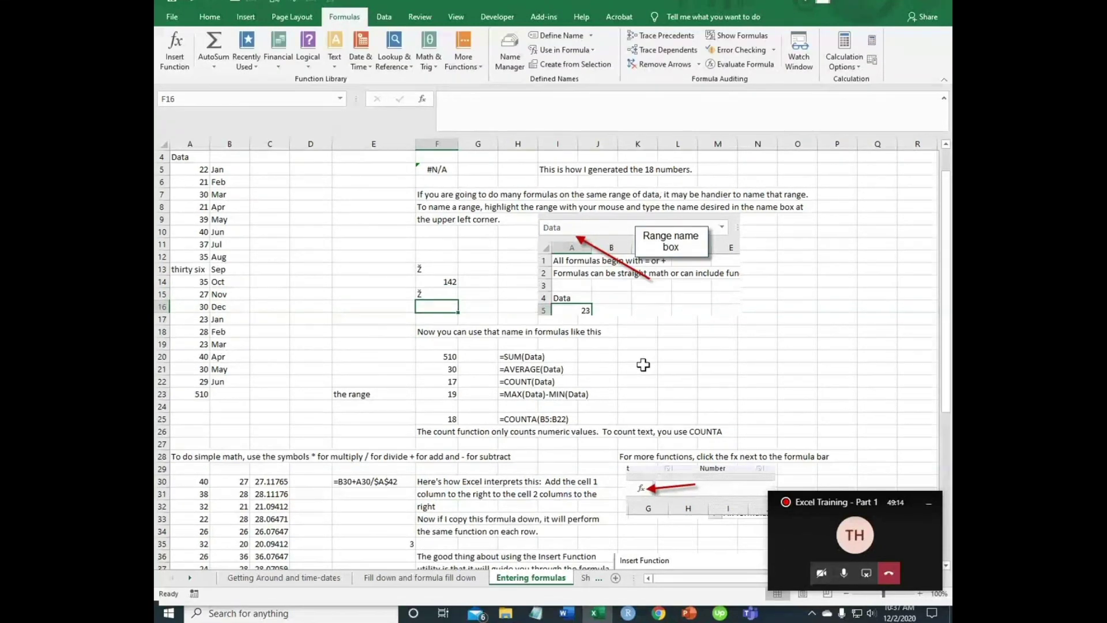
Start inserting a function in F16, display the Logical category and read the description of IFERROR
left_click(421, 99)
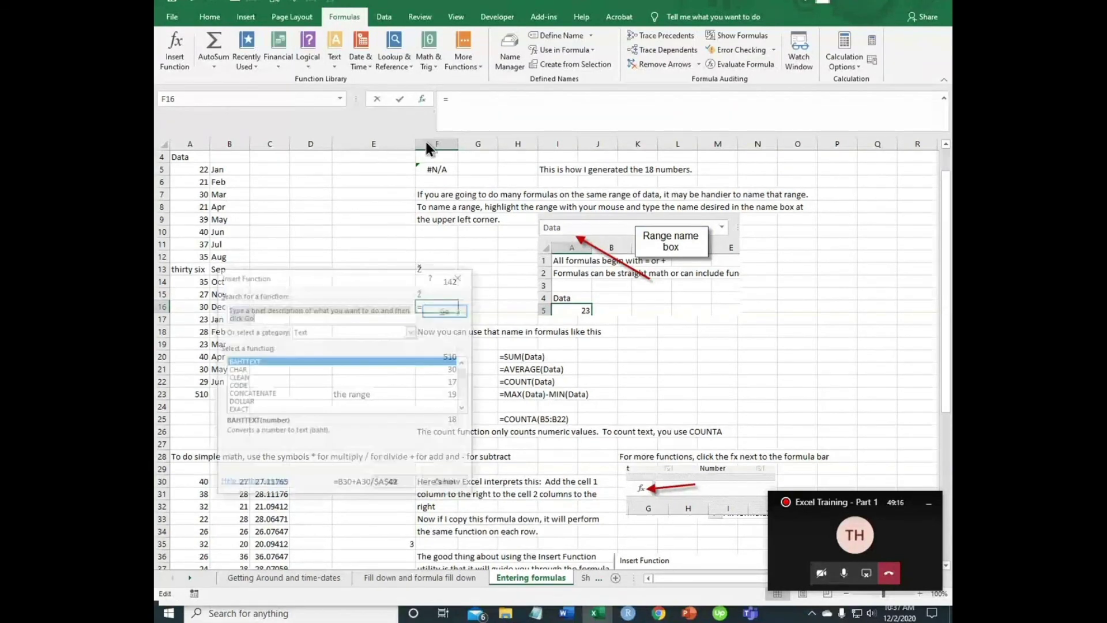
left_click(409, 329)
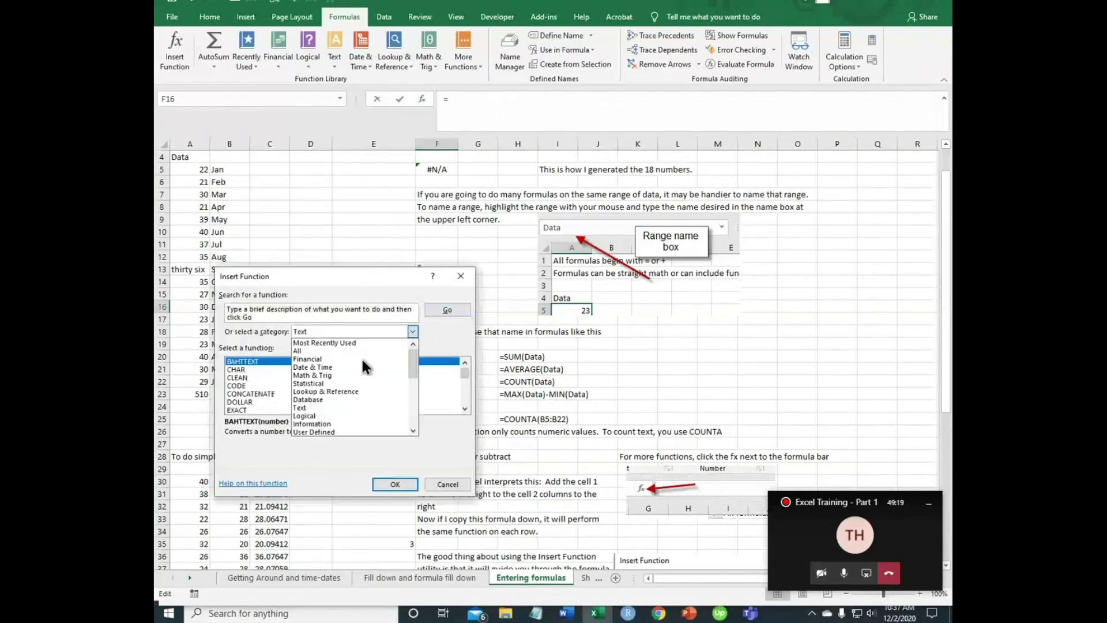
left_click(320, 414)
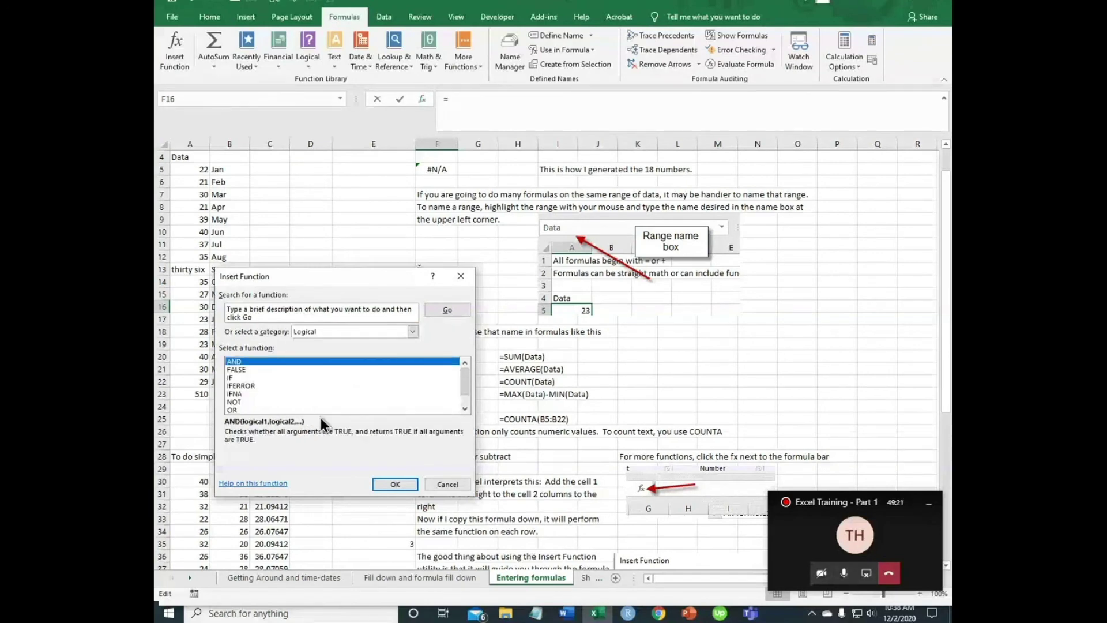
left_click(251, 386)
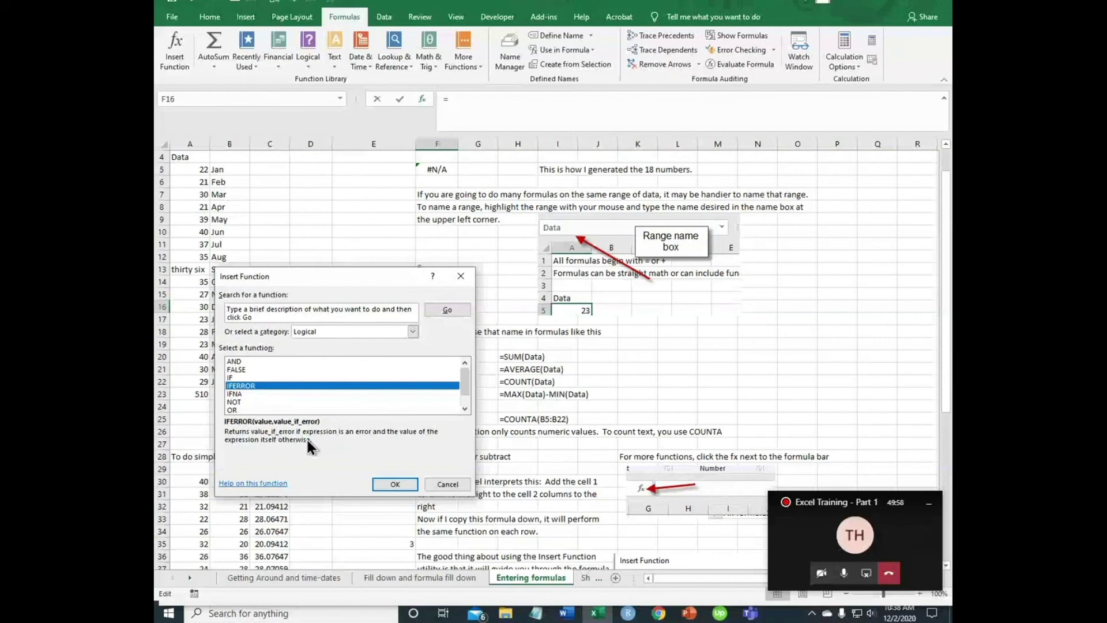
Browse the list of Information functions from CELL down to TYPE
left_click(412, 332)
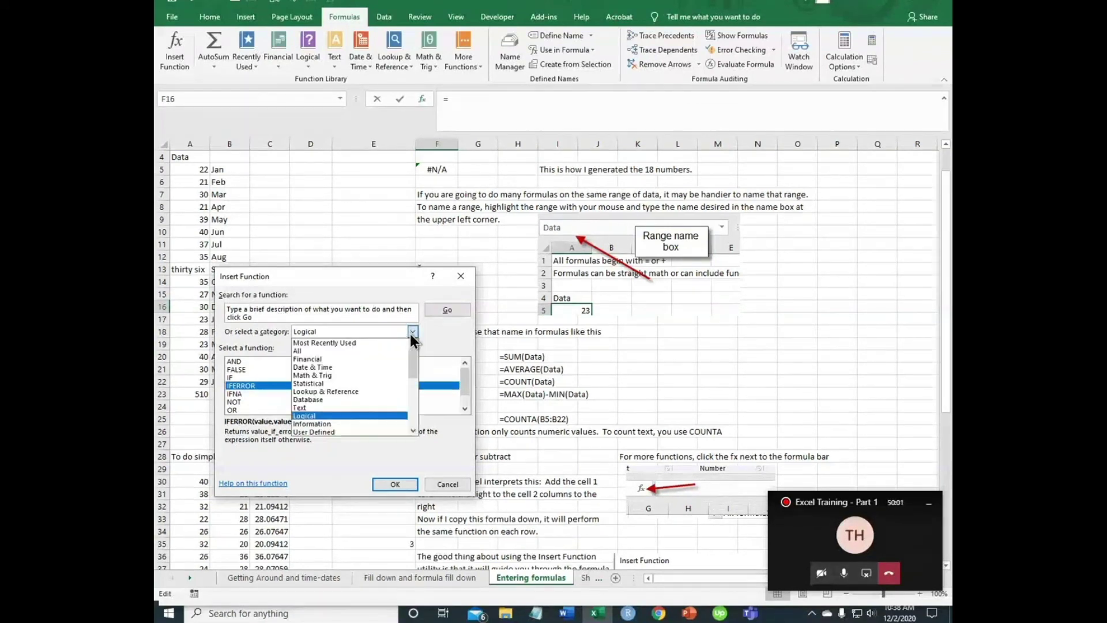
left_click(308, 425)
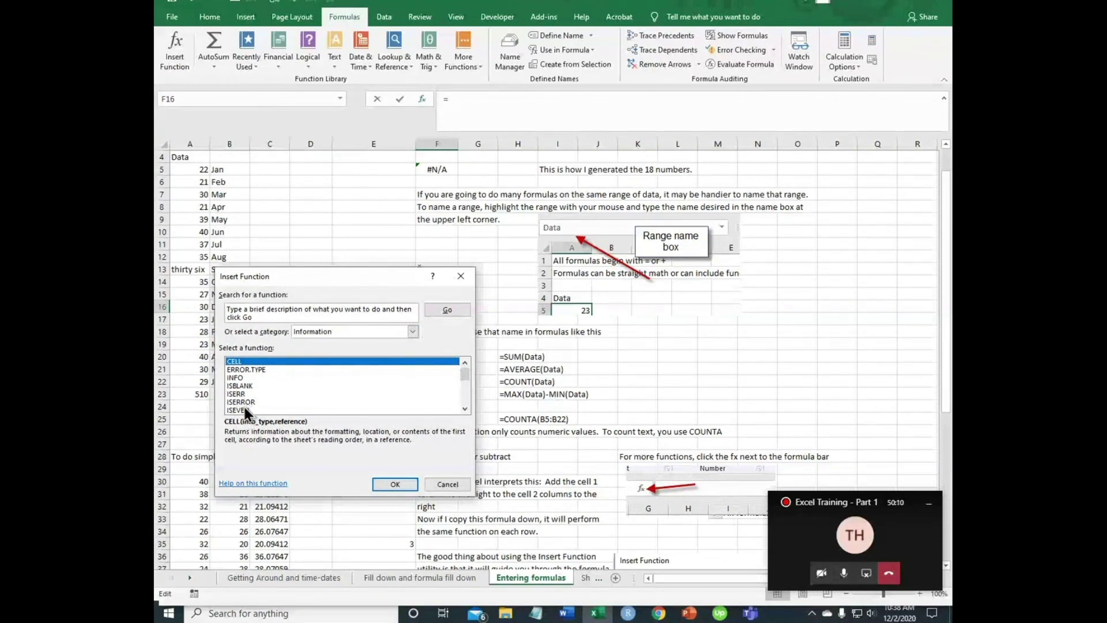
scroll(320, 396, "down", 3)
scroll(317, 389, "down", 2)
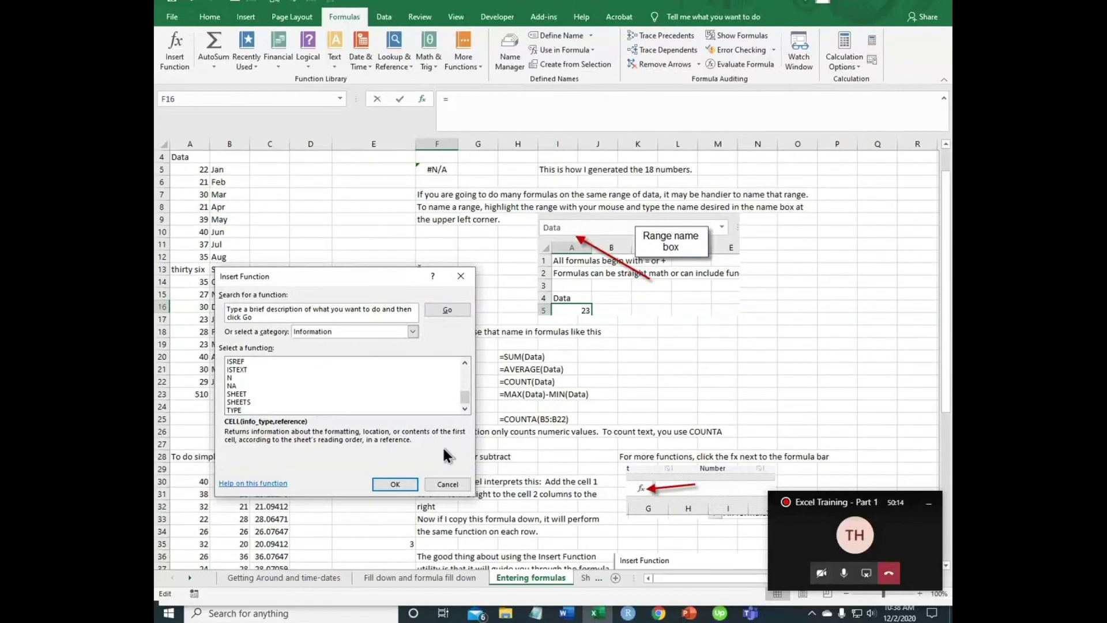
Display the User Defined functions, view the arguments of PERSONAL.xlsb!Alphabetize_On_Hold.GetRows and cancel the insertion
left_click(413, 332)
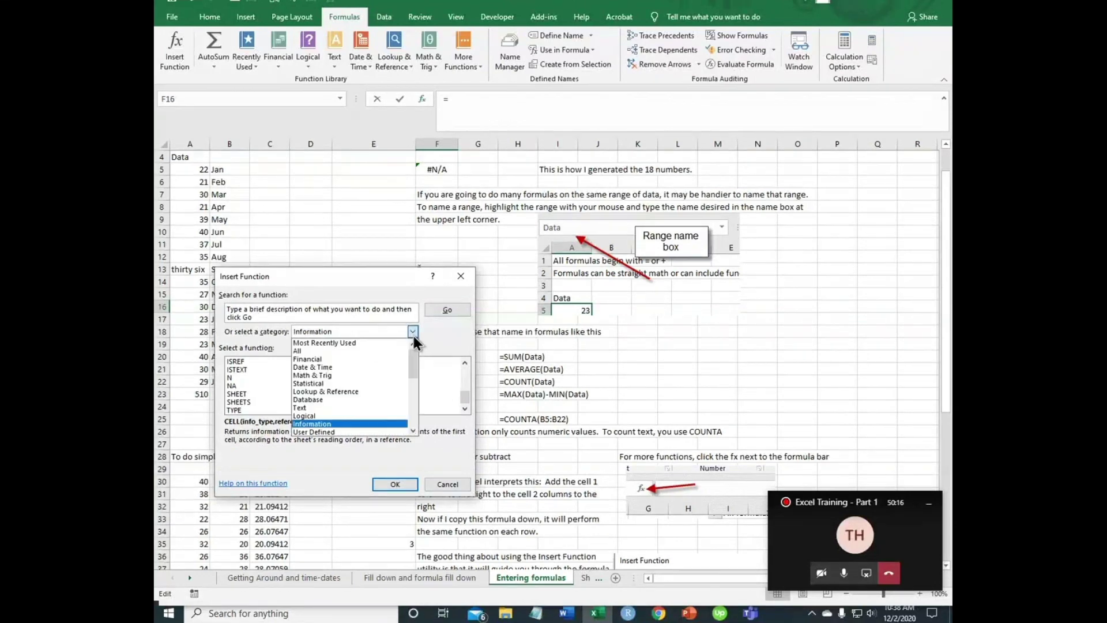
left_click(320, 430)
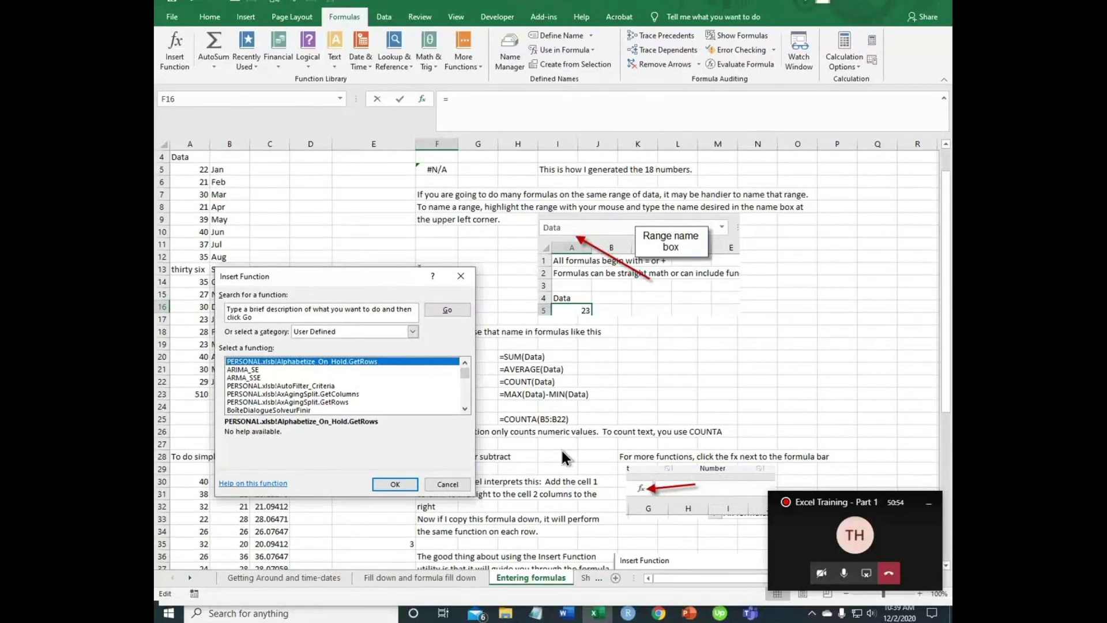
left_click(390, 479)
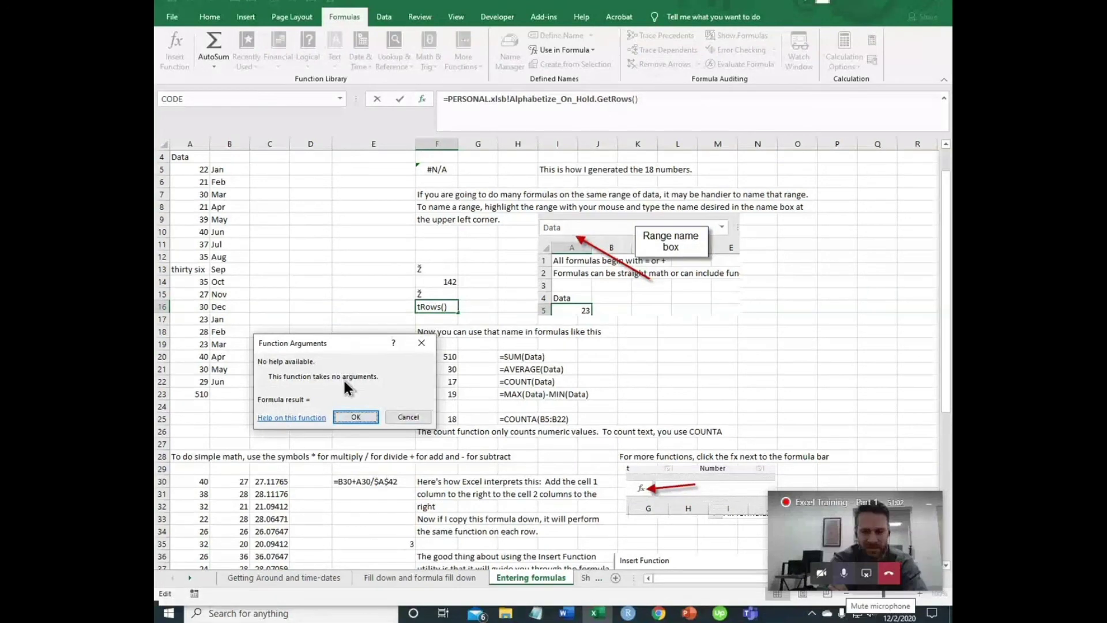
left_click(408, 416)
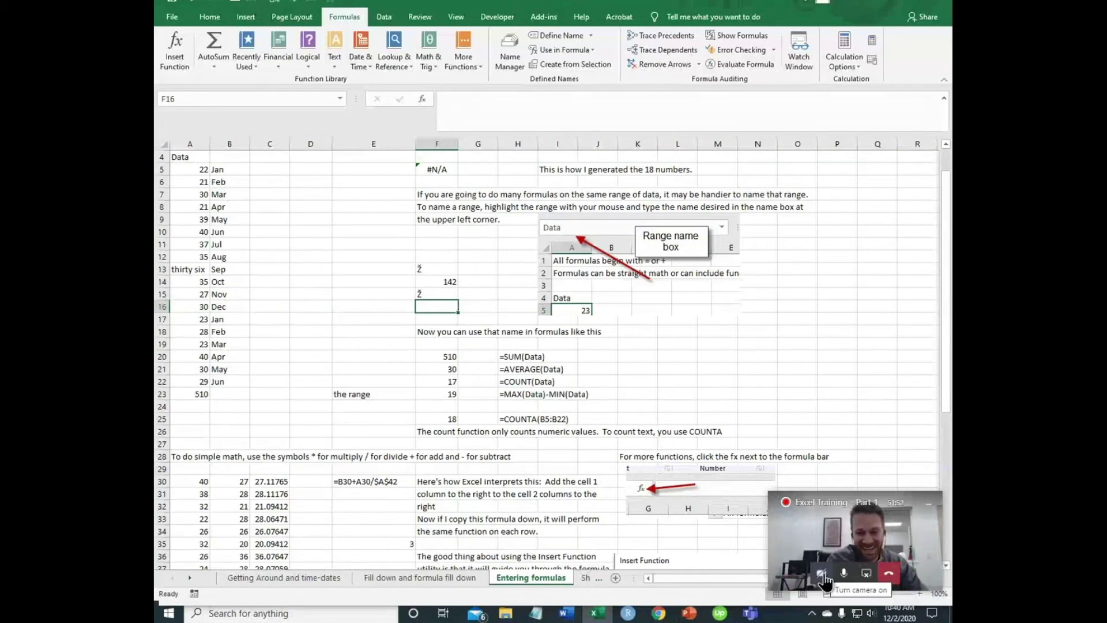
Switch to the Teams meeting controls and stop sharing the screen
left_click(824, 578)
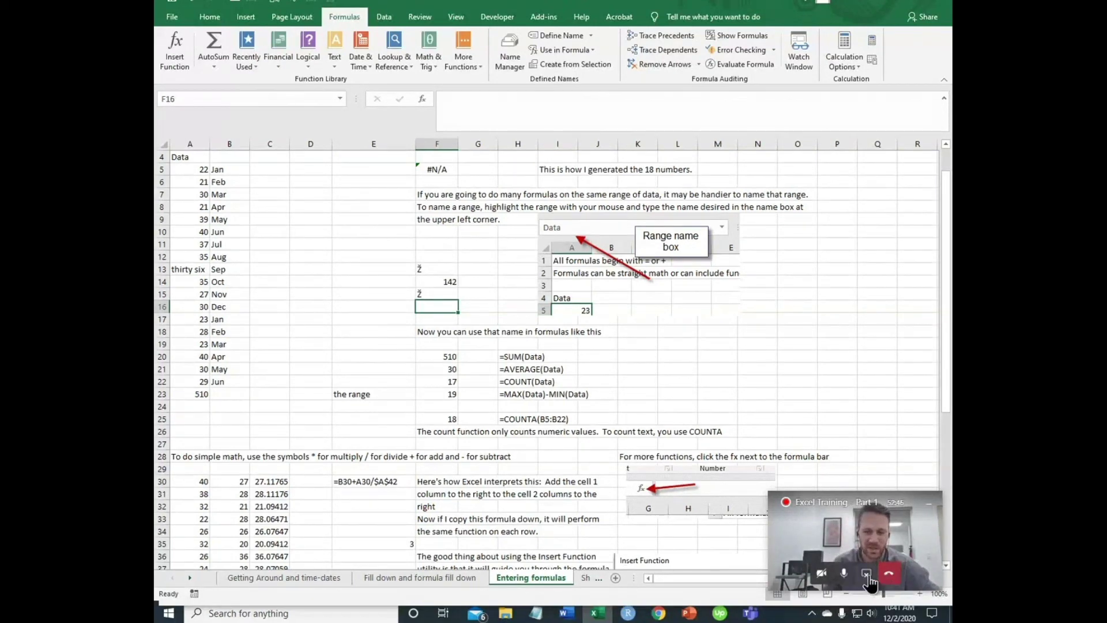
left_click(887, 578)
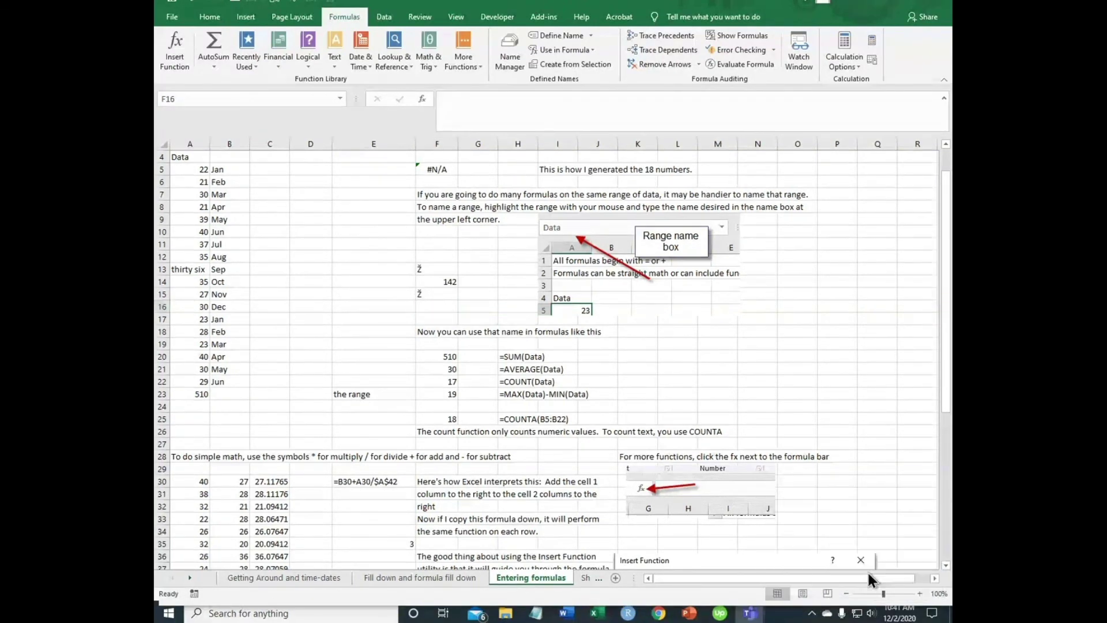